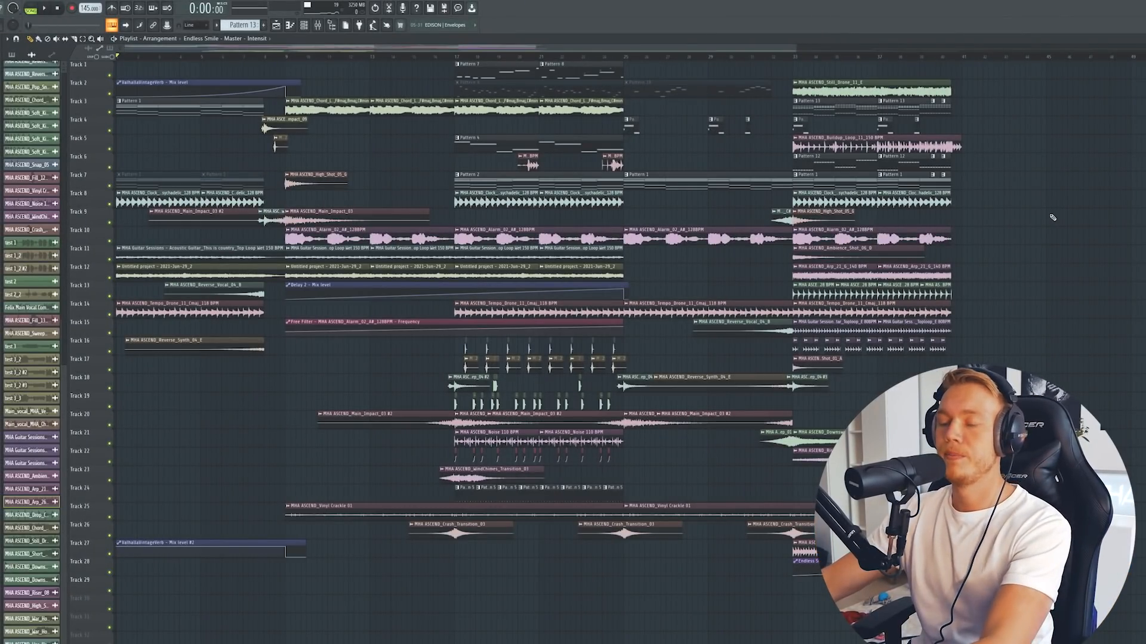
Play the acoustic guitar loop on Track 11 and the untitled recording on Track 12, each in isolation.
scroll(557, 64, "up", 1, "ctrl")
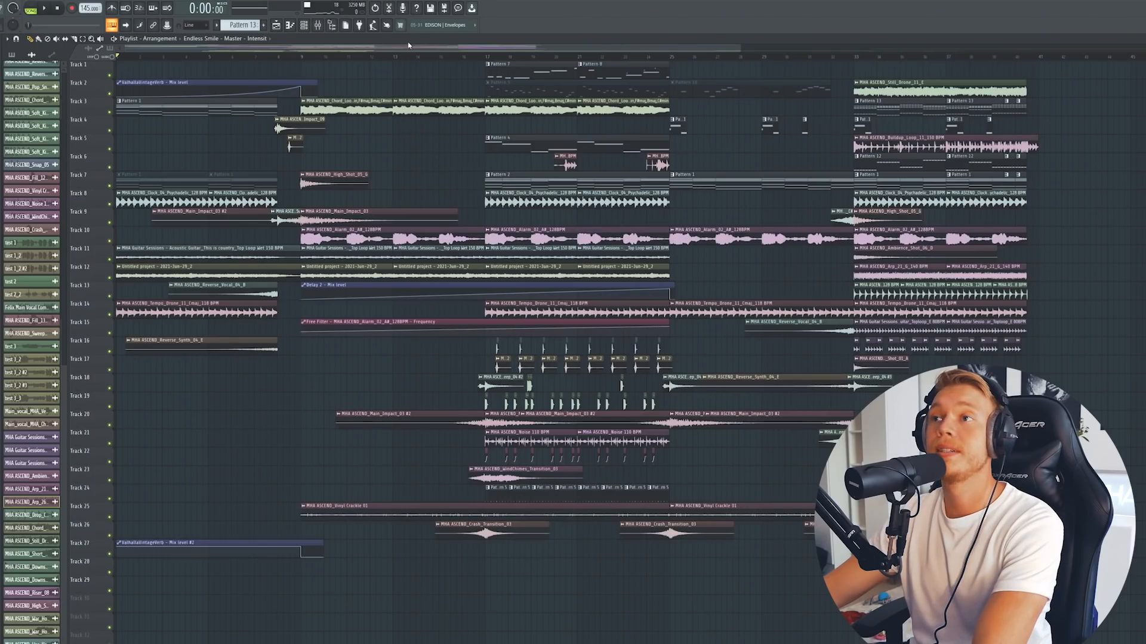
left_click_drag(408, 45, 409, 53)
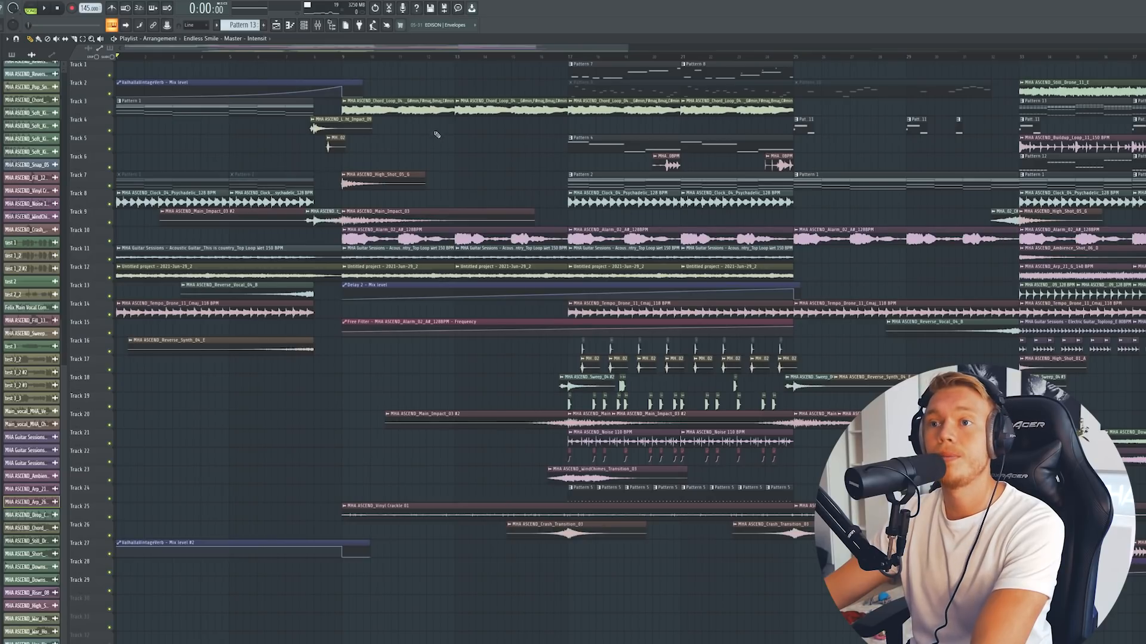
scroll(233, 272, "up", 2)
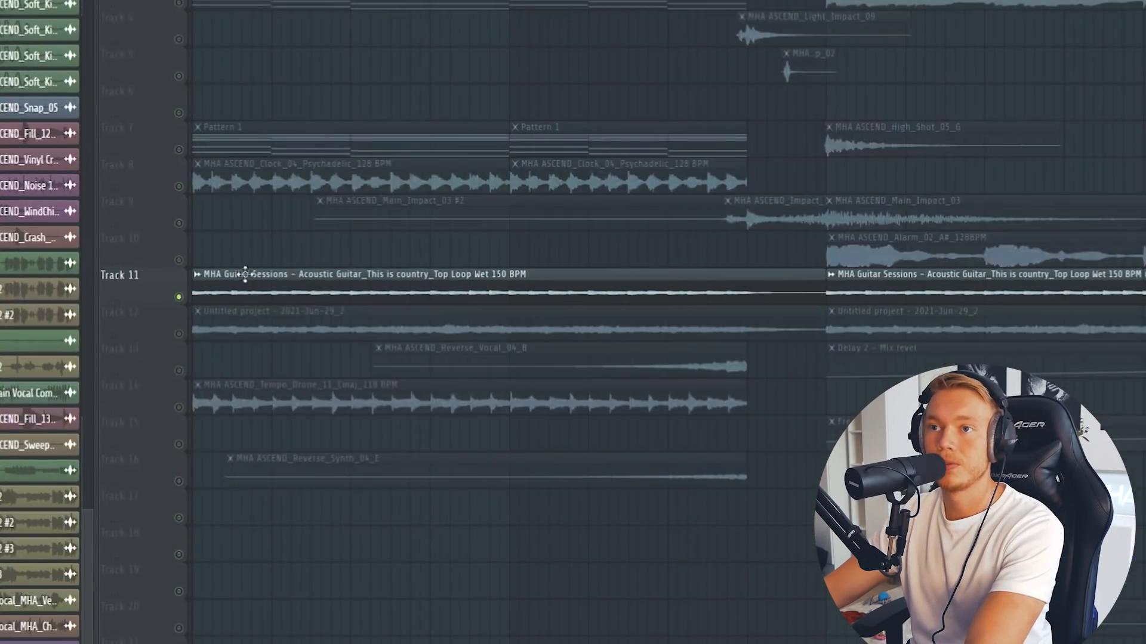
key("space")
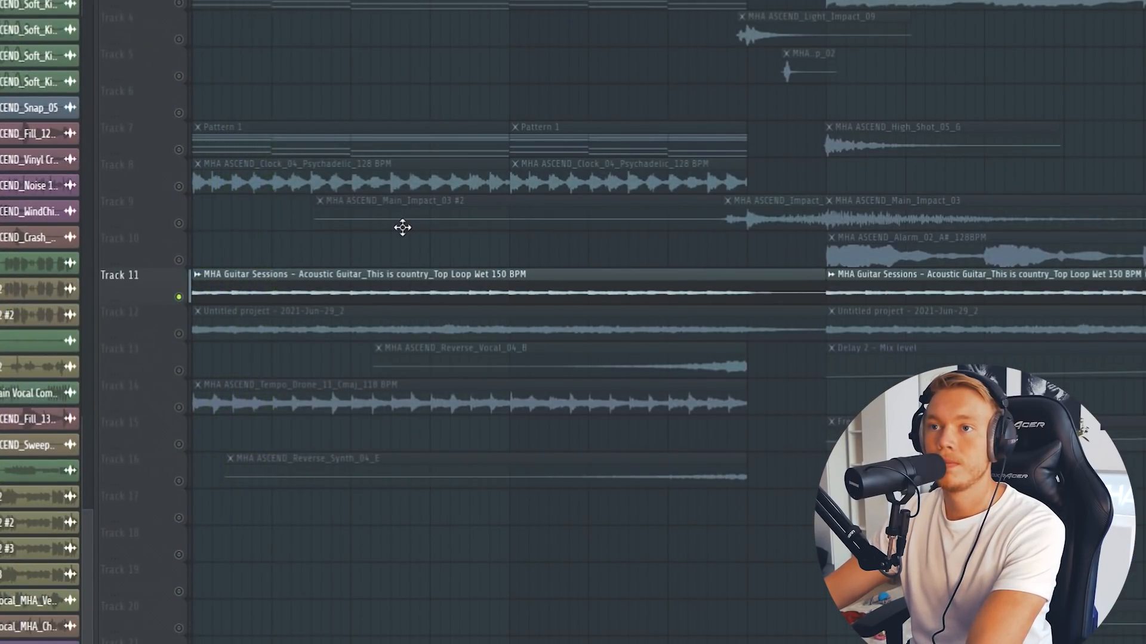
key("space")
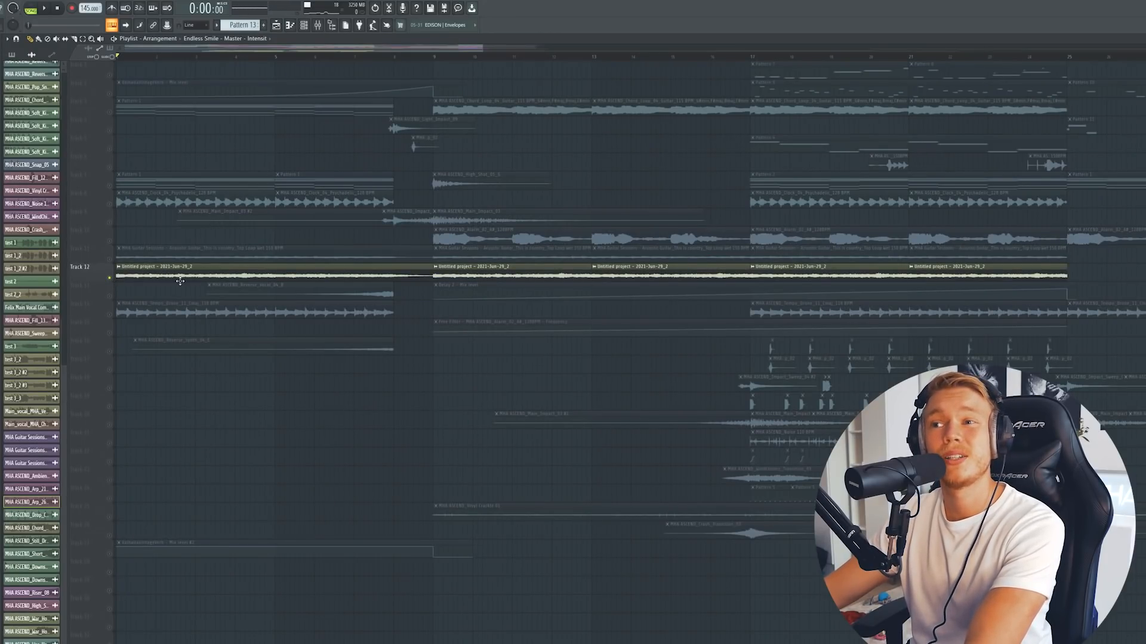
key("space")
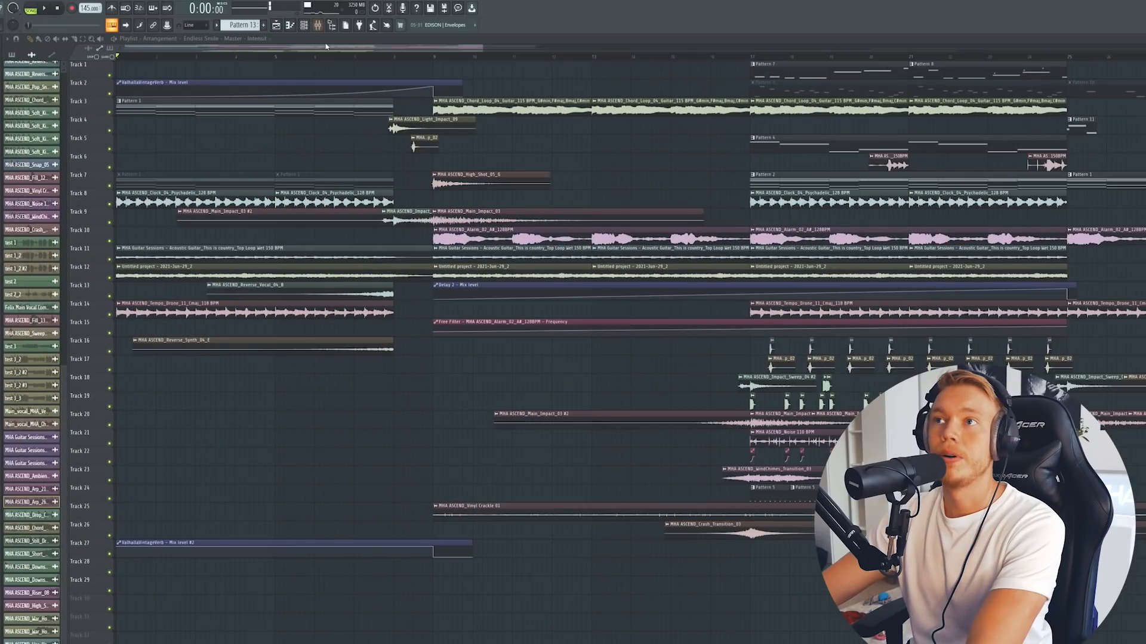
Load the acoustic guitar Melody 2 Wet 150 BPM sample into Edison on the master, apply Blur to it, and play the result.
key("F9")
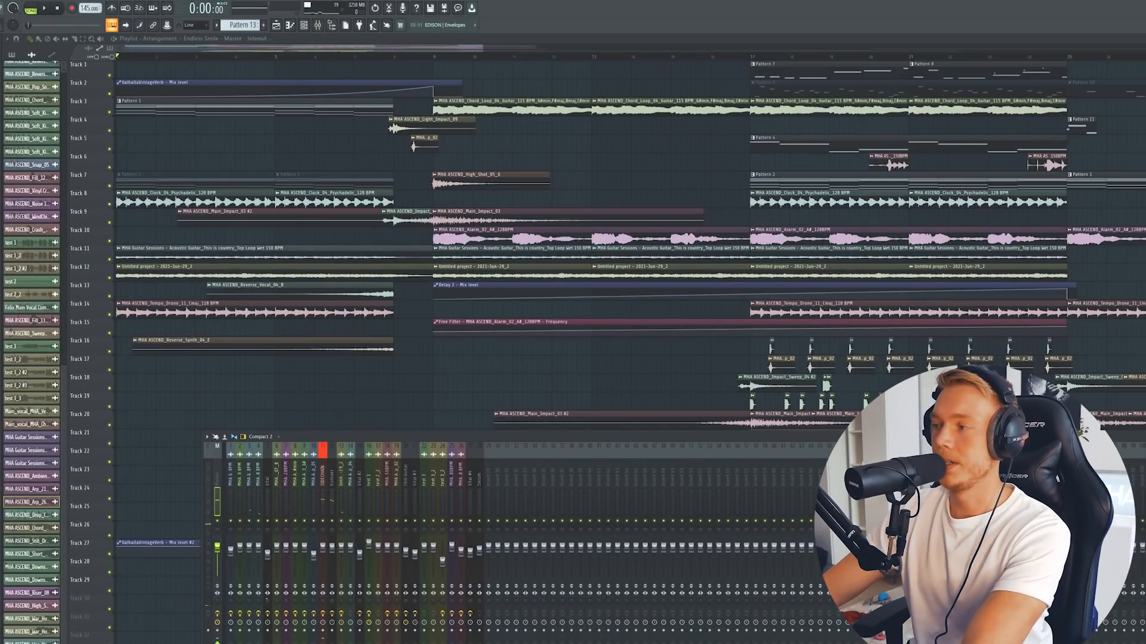
key("ctrl+e")
left_click_drag(27, 451, 195, 236)
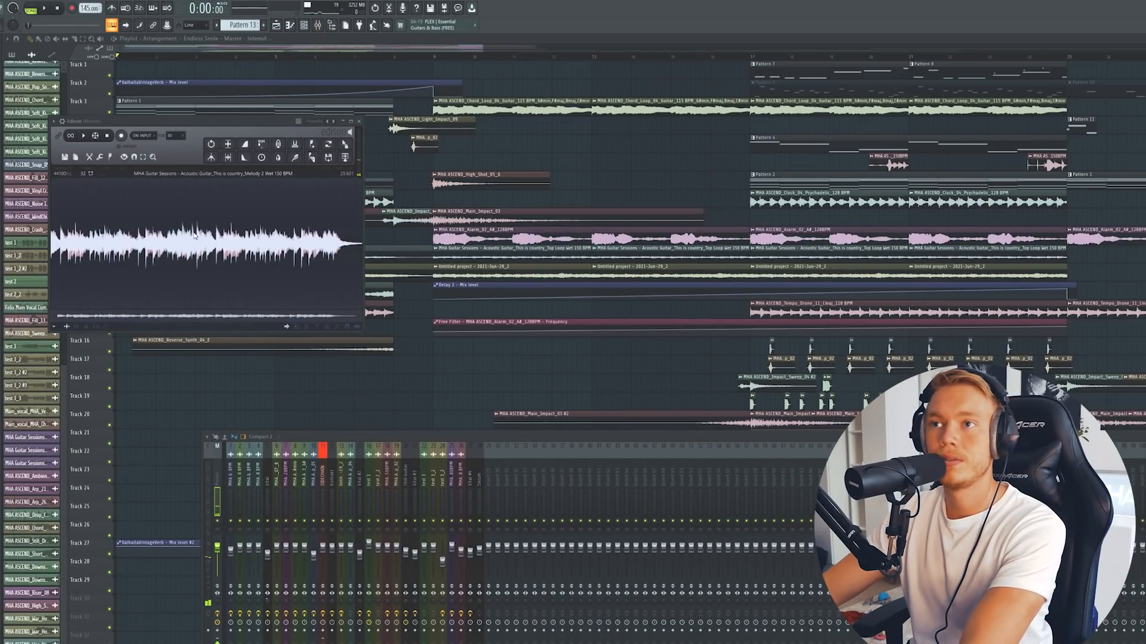
left_click(282, 158)
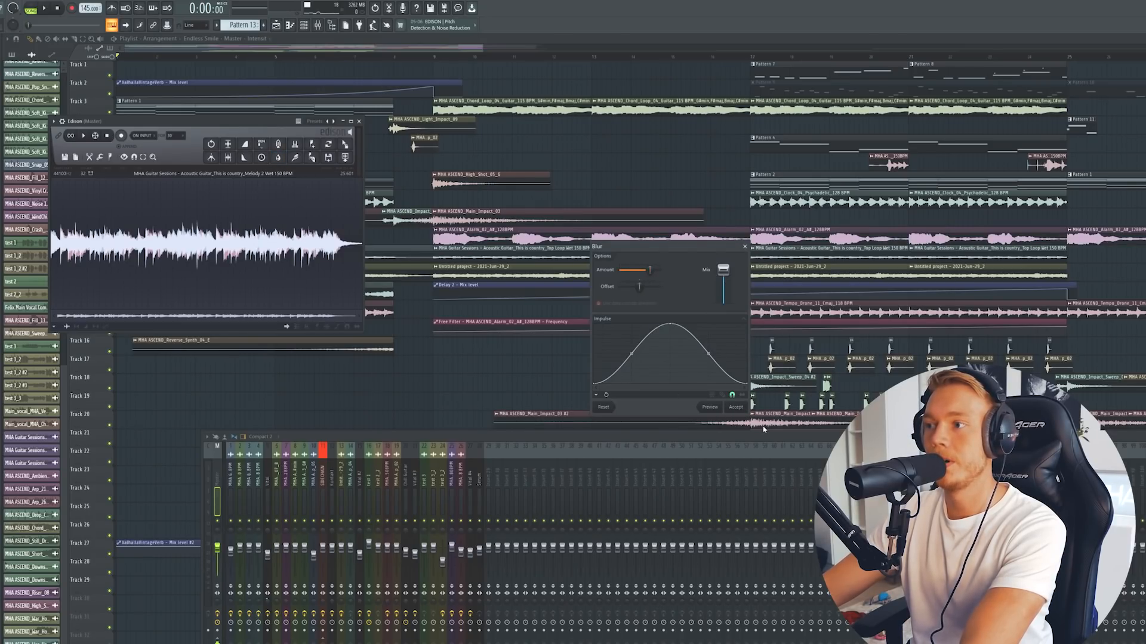
left_click(737, 409)
key("space")
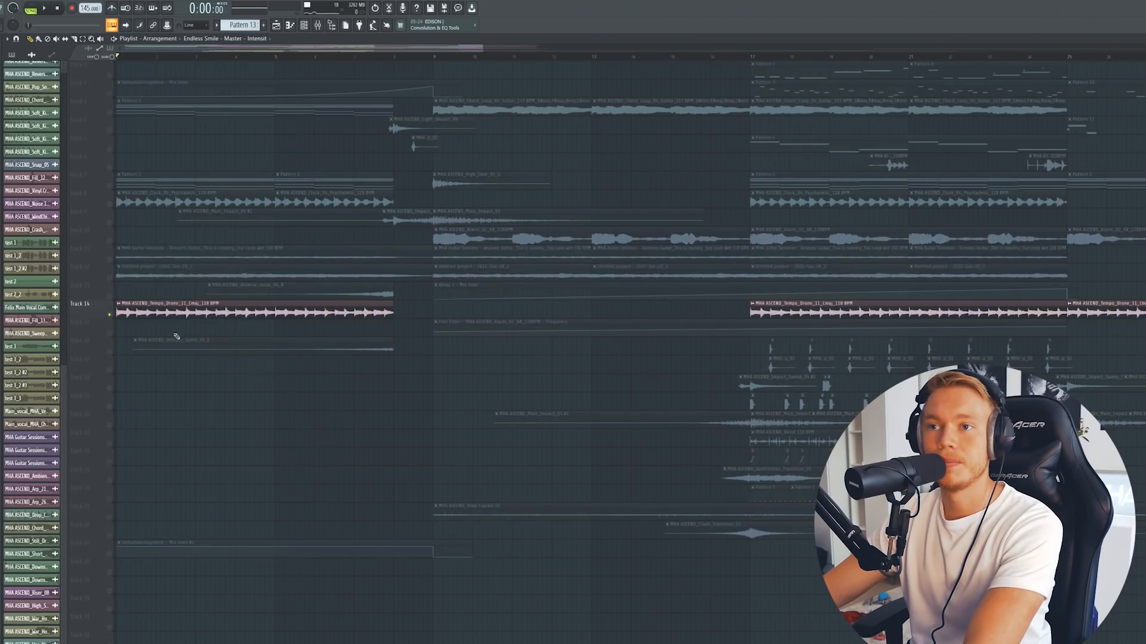
Audition the tempo drone on Track 14, the clock loop on Track 8, and the reverse vocal and reverse synth in isolation.
key("space")
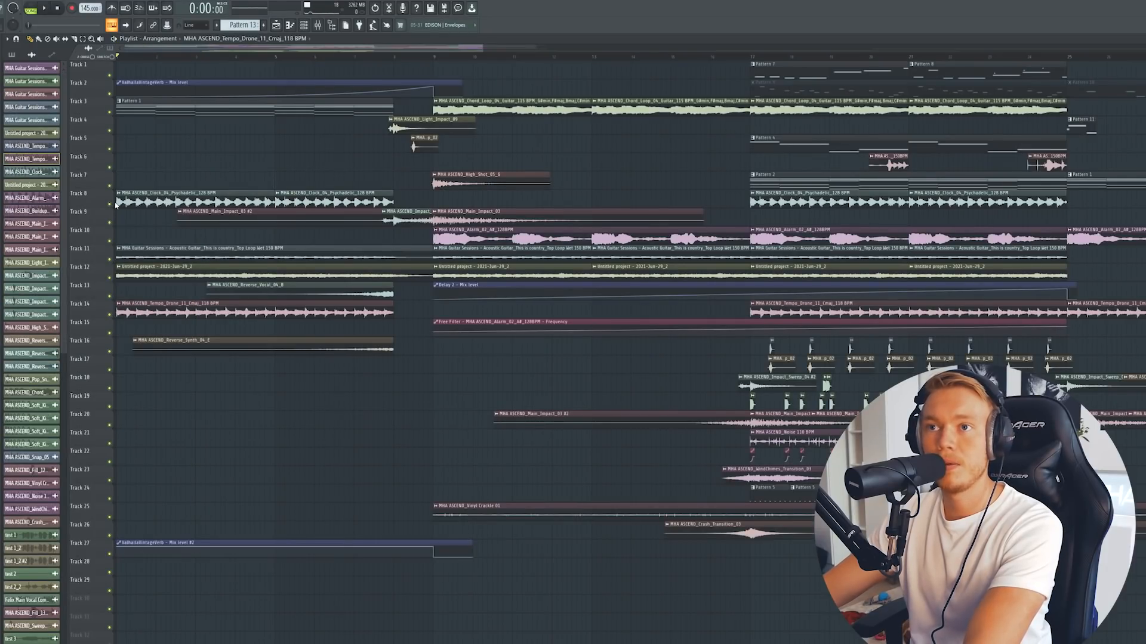
right_click(110, 206)
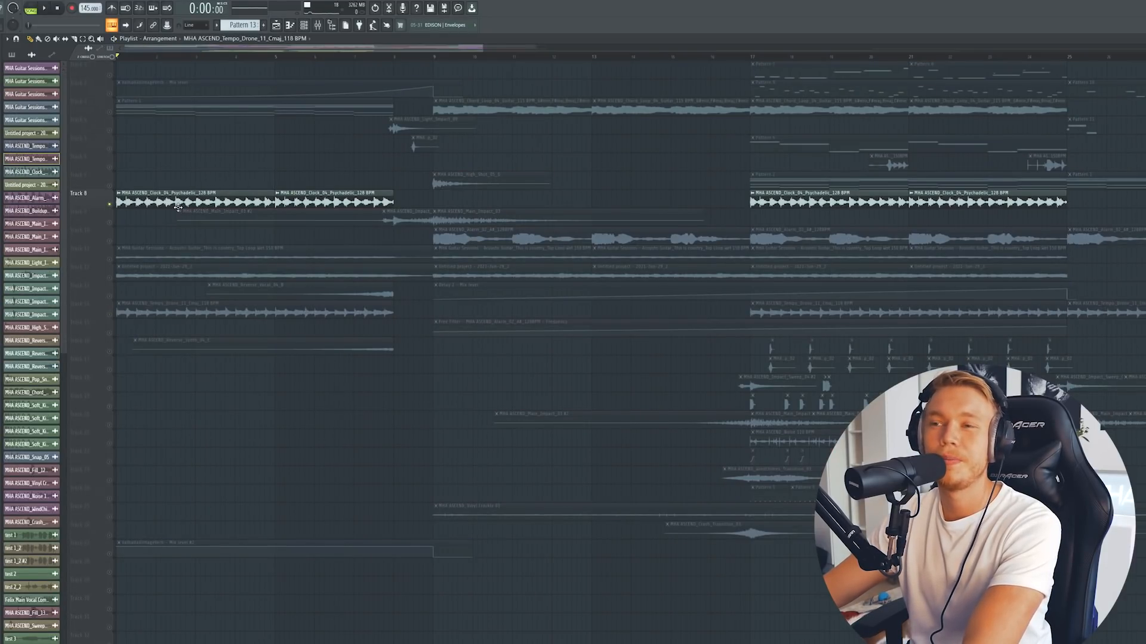
key("space")
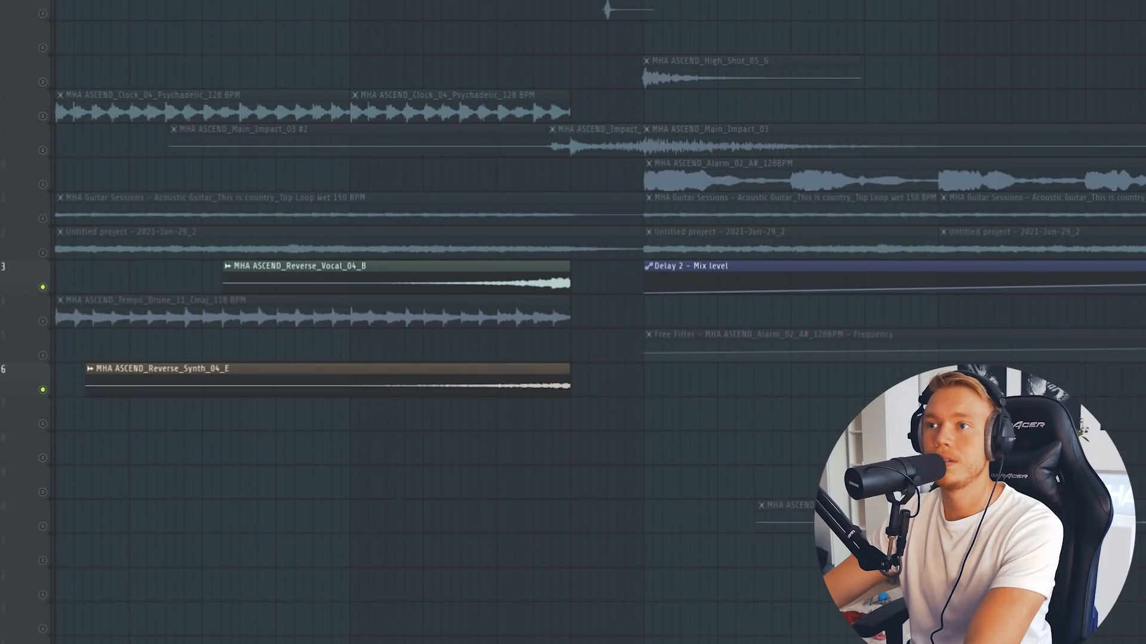
key("space")
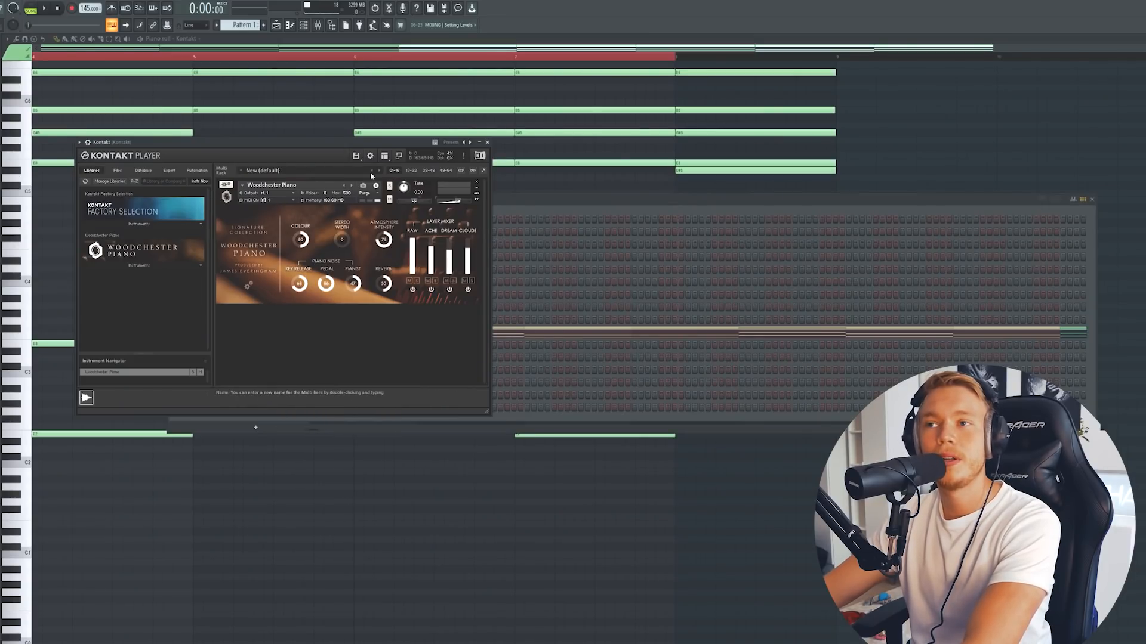
Examine Pattern 1's Woodchester Piano chords in the piano roll and play them.
left_click_drag(157, 143, 174, 144)
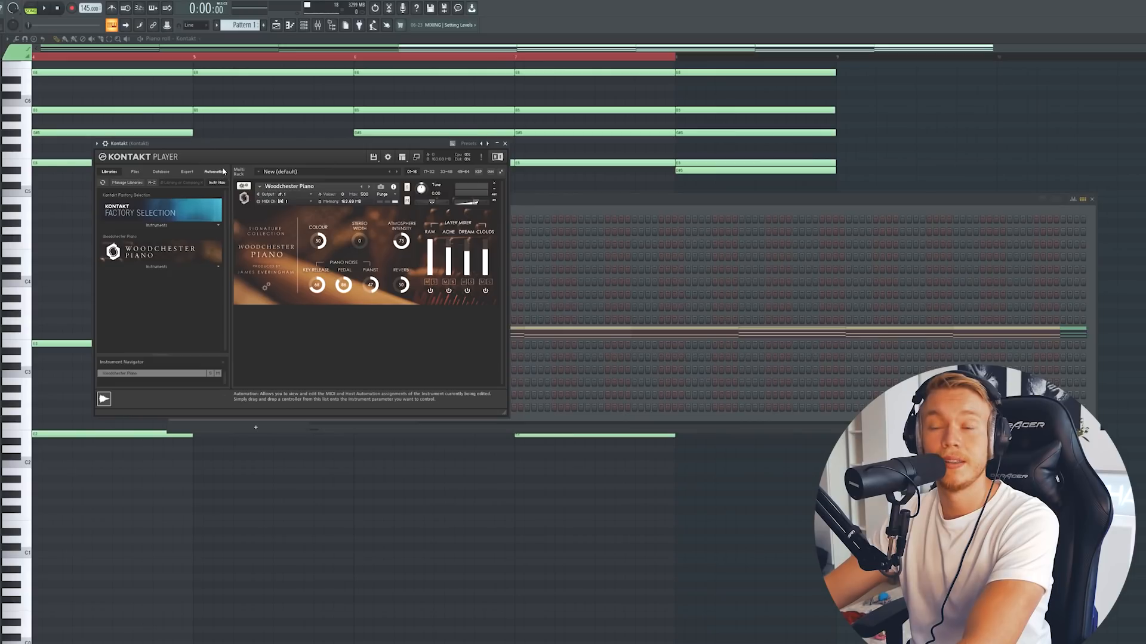
scroll(599, 149, "up", 3)
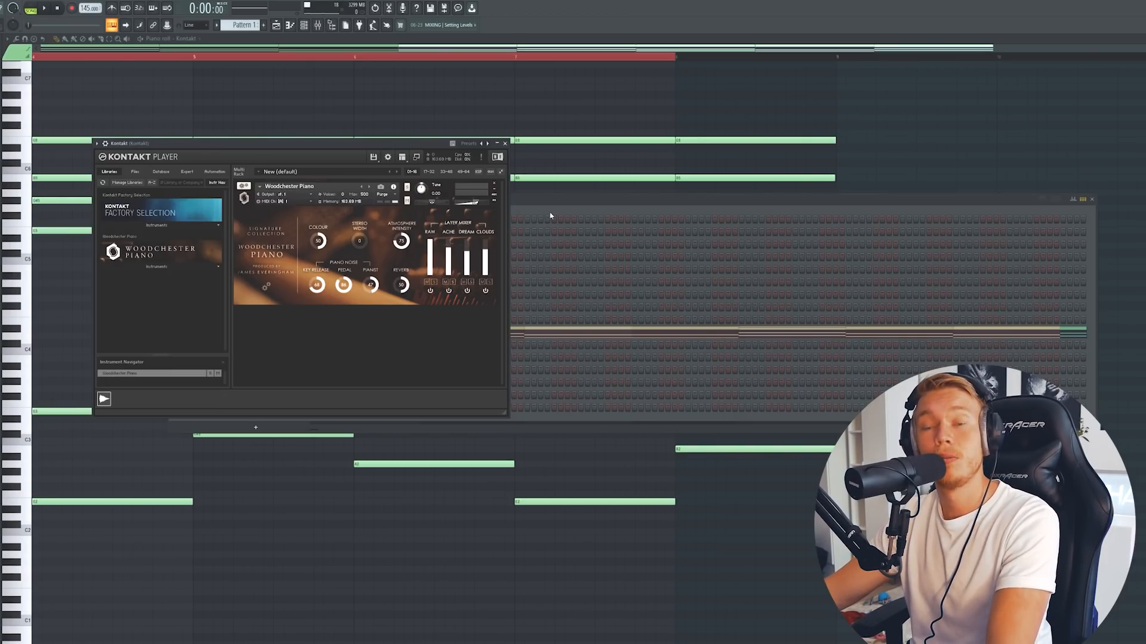
scroll(317, 102, "up", 2)
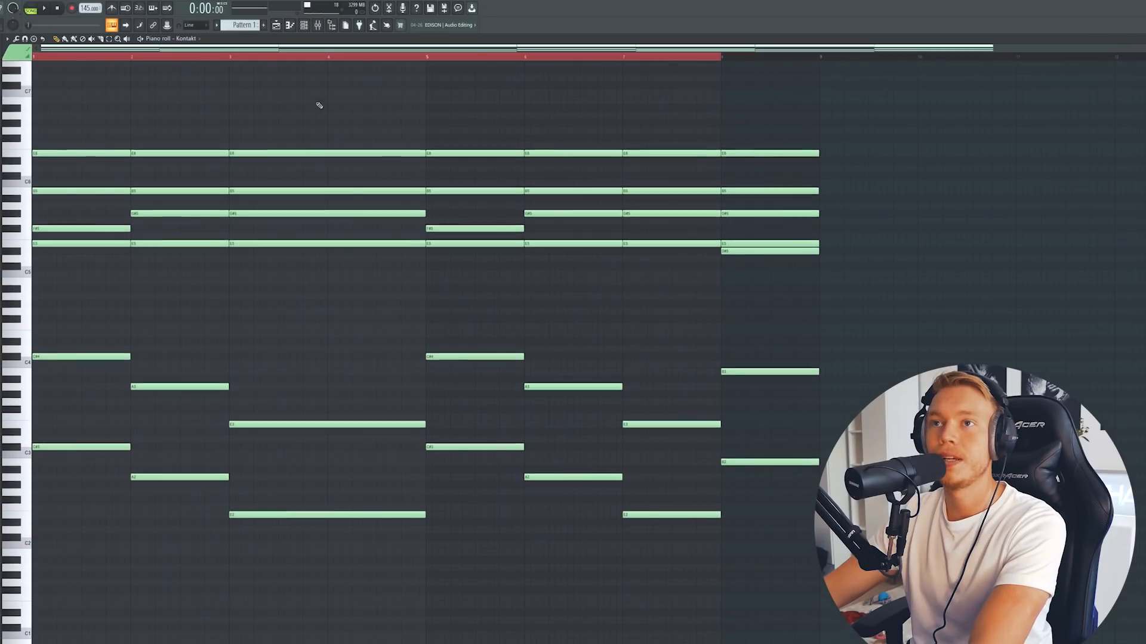
key("space")
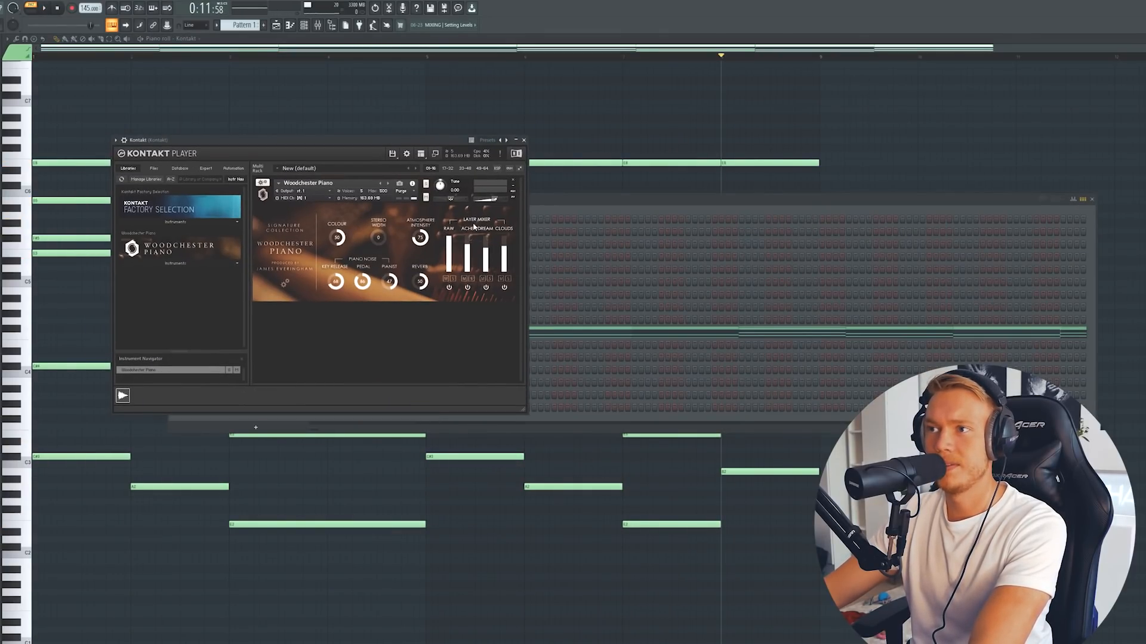
Play Pattern 1 while lowering the Woodchester Piano's Raw, Ache and Dream layers one after another, leaving only Clouds.
left_click_drag(448, 249, 447, 257)
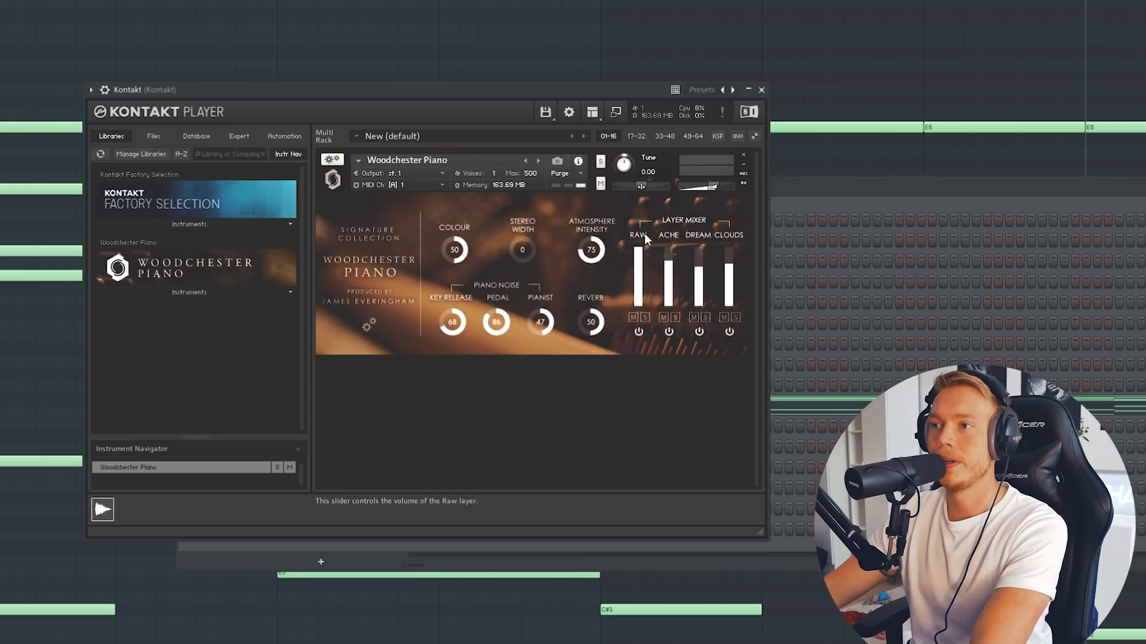
left_click_drag(644, 255, 646, 570)
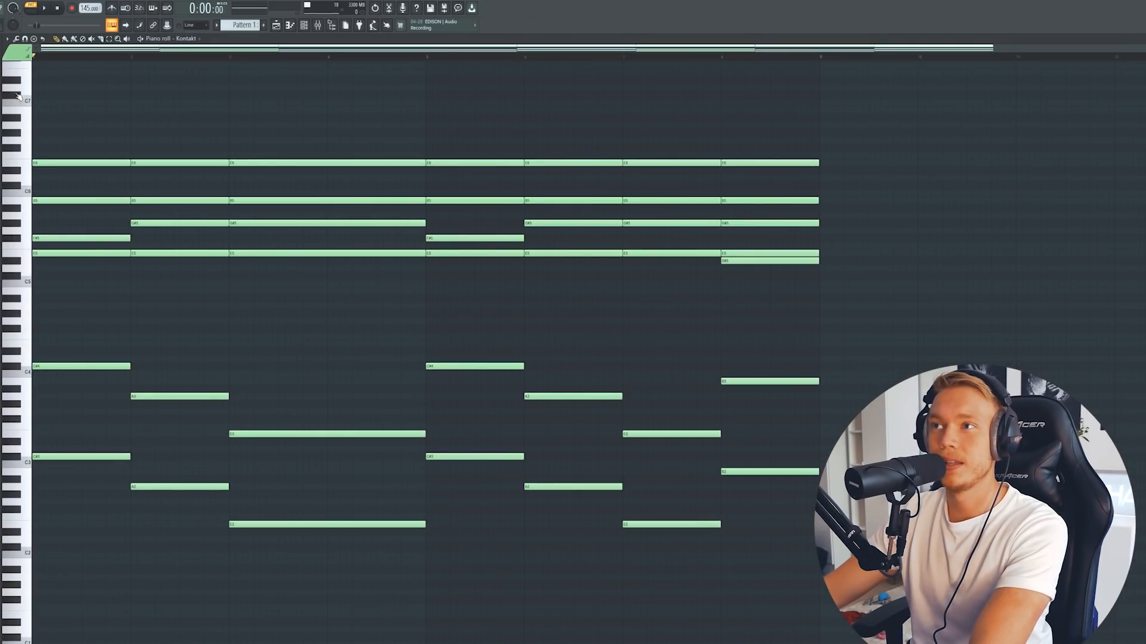
key("space")
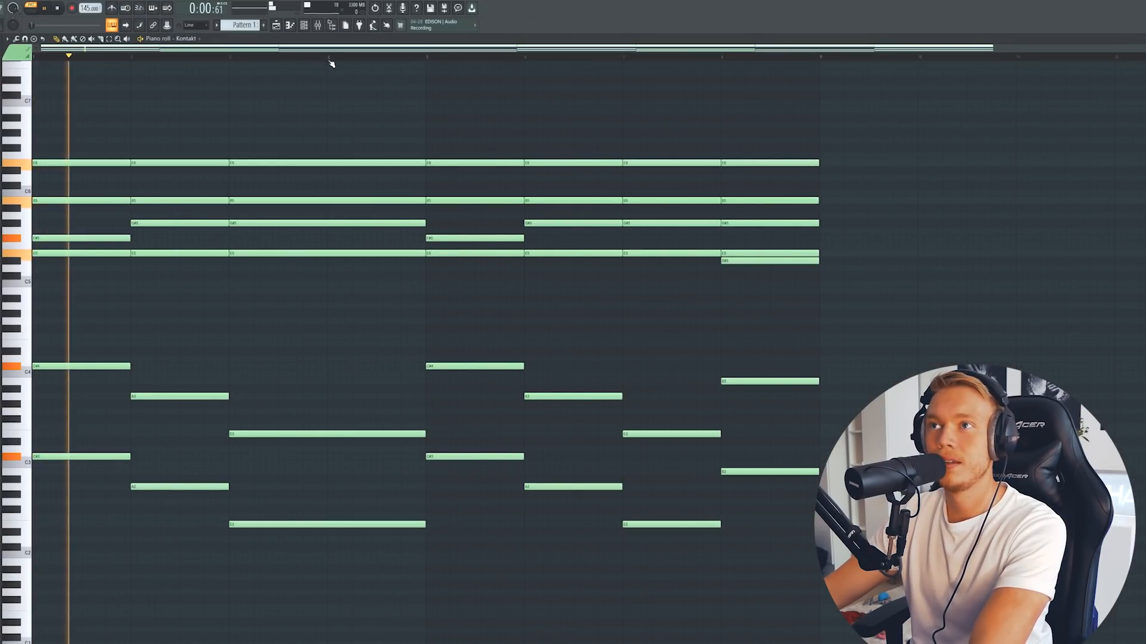
left_click(304, 25)
left_click(279, 335)
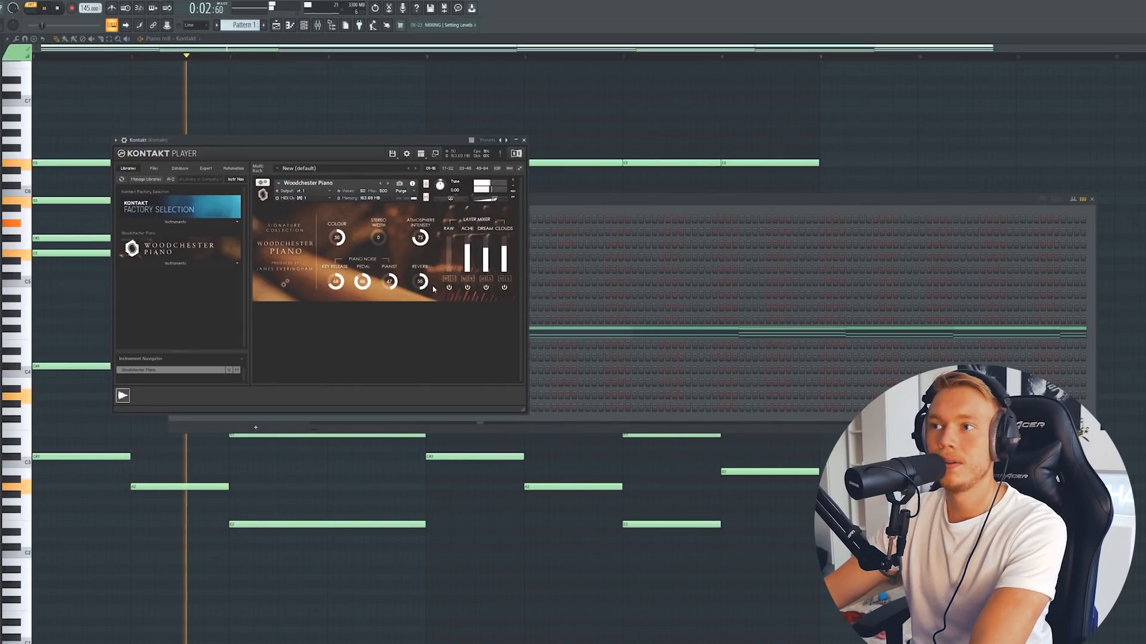
mouse_move(468, 263)
left_mouse_down()
mouse_move(468, 296)
mouse_move(485, 236)
mouse_move(504, 293)
mouse_move(468, 238)
mouse_move(486, 269)
mouse_move(504, 238)
mouse_move(467, 270)
left_mouse_up()
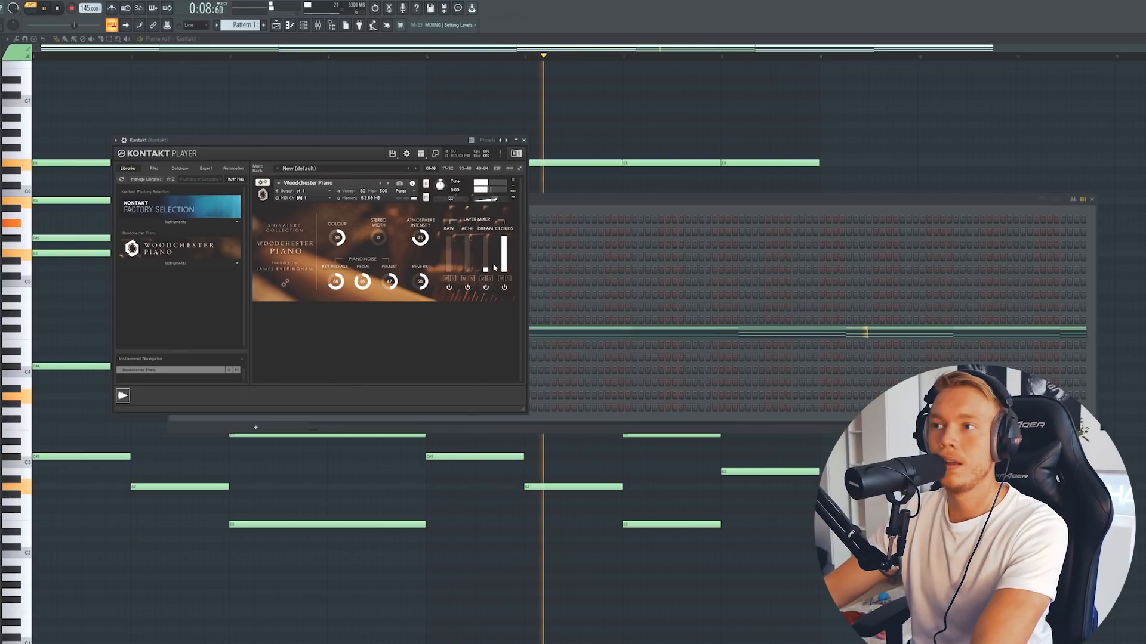
Stop playback and restore the levels of the Woodchester Piano's four layers in the layer mixer.
key("space")
left_click_drag(485, 269, 485, 209)
left_click_drag(449, 269, 456, 185)
left_click_drag(504, 239, 505, 249)
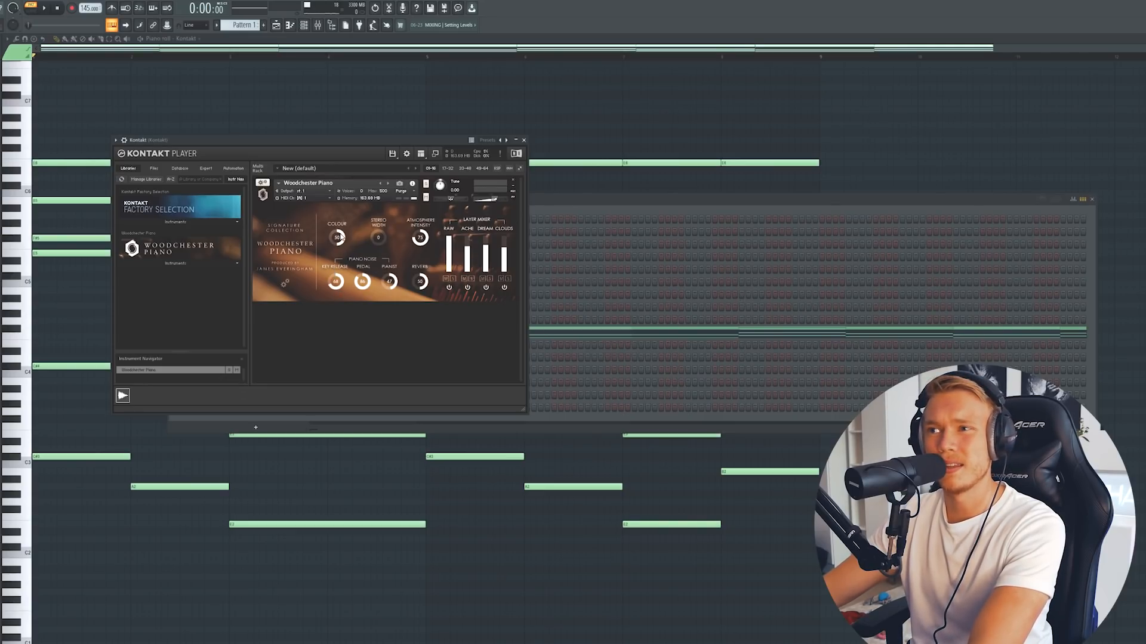
Play Pattern 1 with all piano layers and examine its chord and bass notes in the piano roll.
key("space")
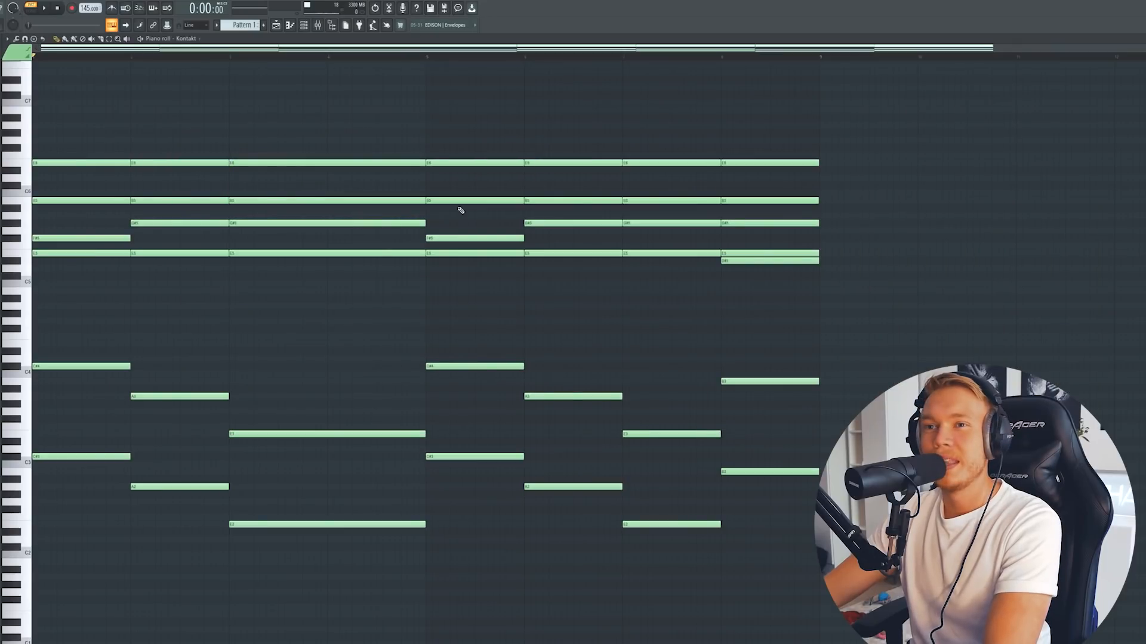
scroll(183, 265, "up", 3)
scroll(104, 264, "up", 2)
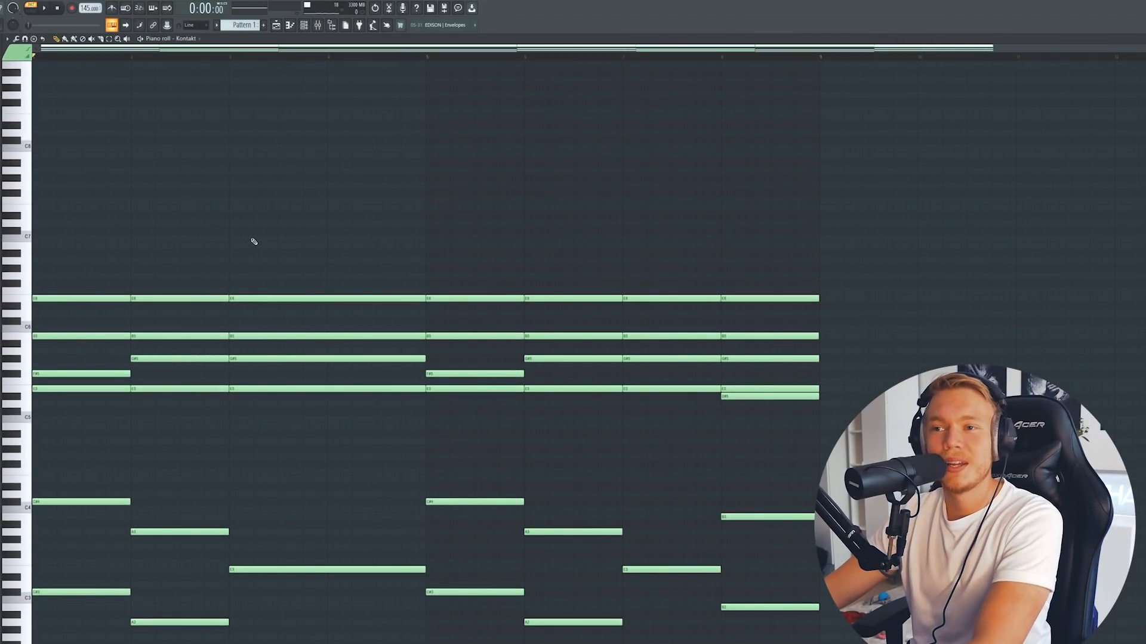
scroll(290, 223, "down", 3)
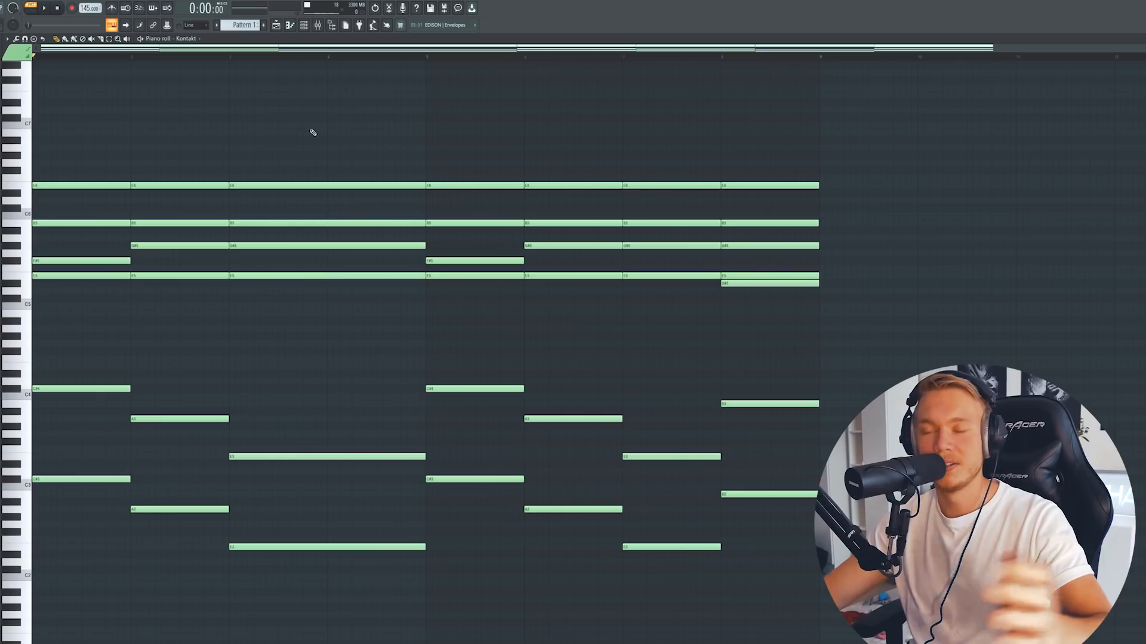
In the playlist, play the transition into bar 9 with only the impact and shot Tracks 4, 5, 7 and 9 active.
key("F5")
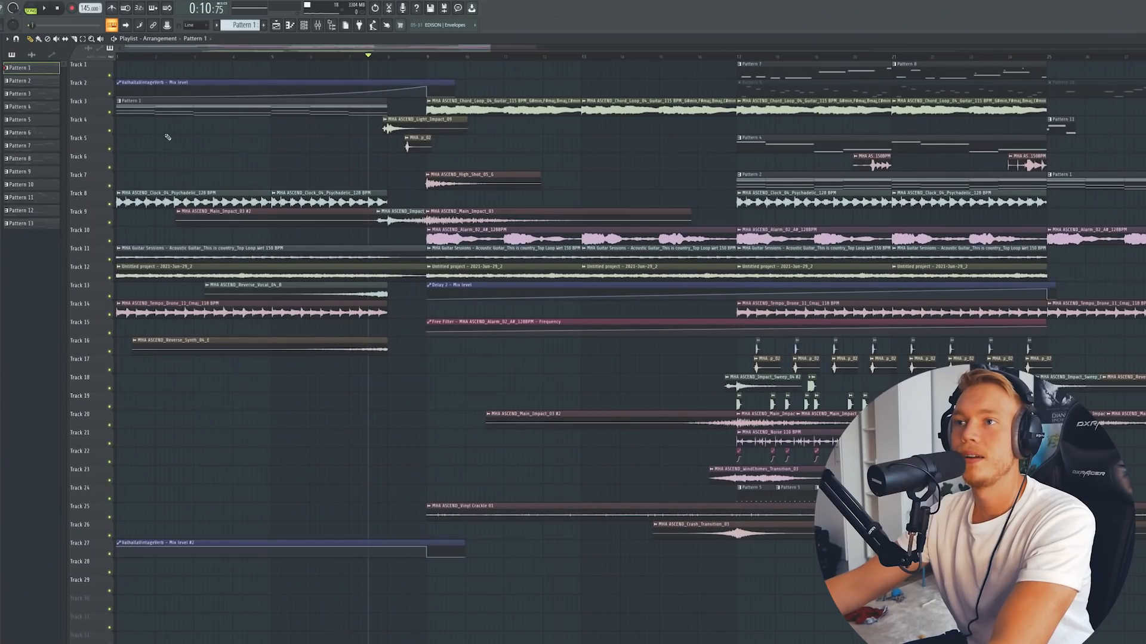
right_click(110, 131)
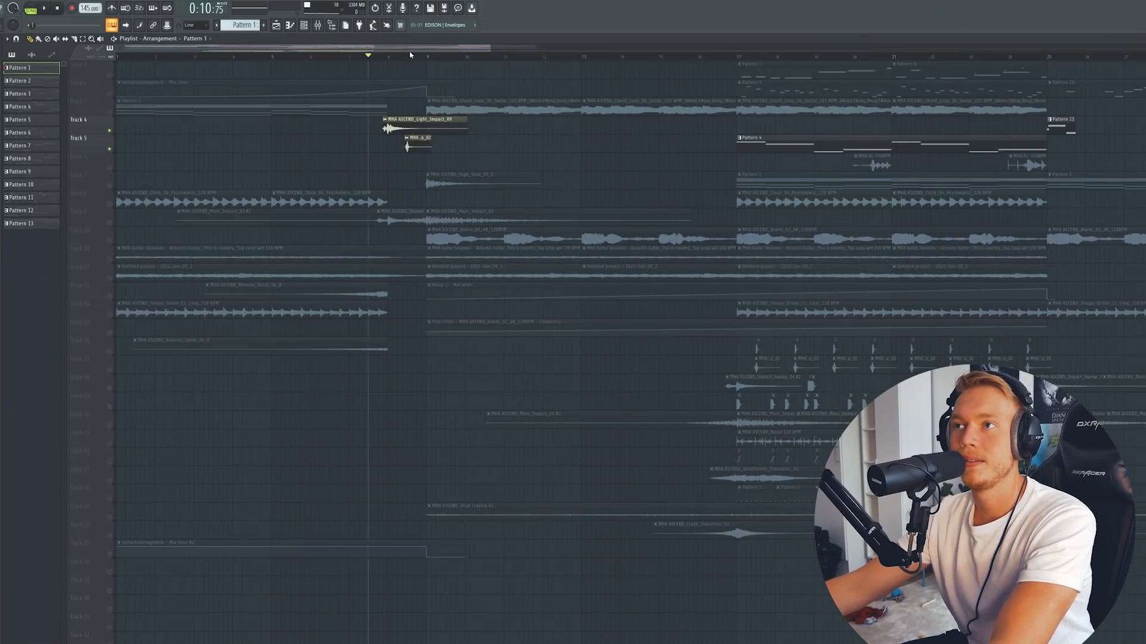
scroll(413, 57, "up", 2)
key("space")
left_click(109, 222)
left_click(110, 186)
scroll(555, 133, "left", 2)
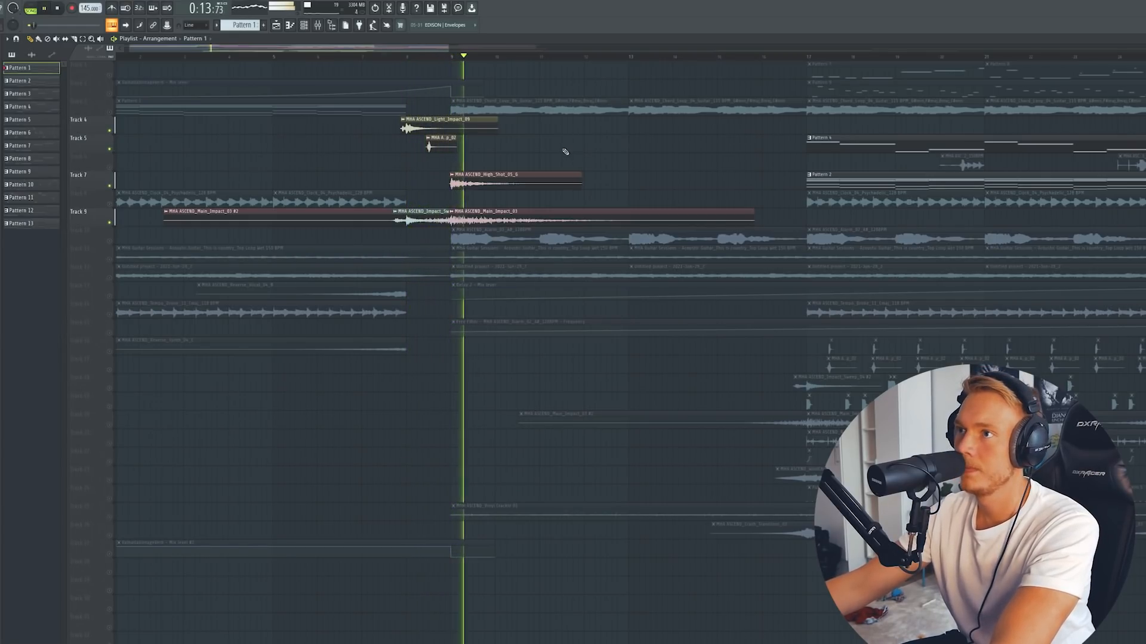
Solo the alarm loop on Track 10 and play it from bar 9.
left_click(110, 241, "ctrl")
key("space")
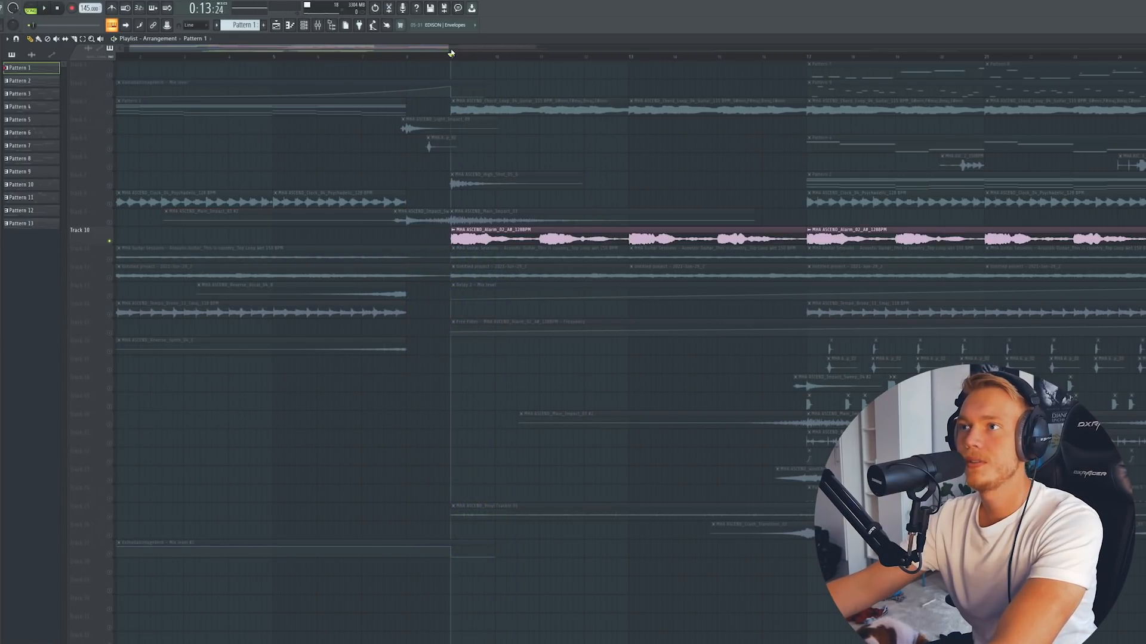
scroll(547, 204, "up", 2)
key("space")
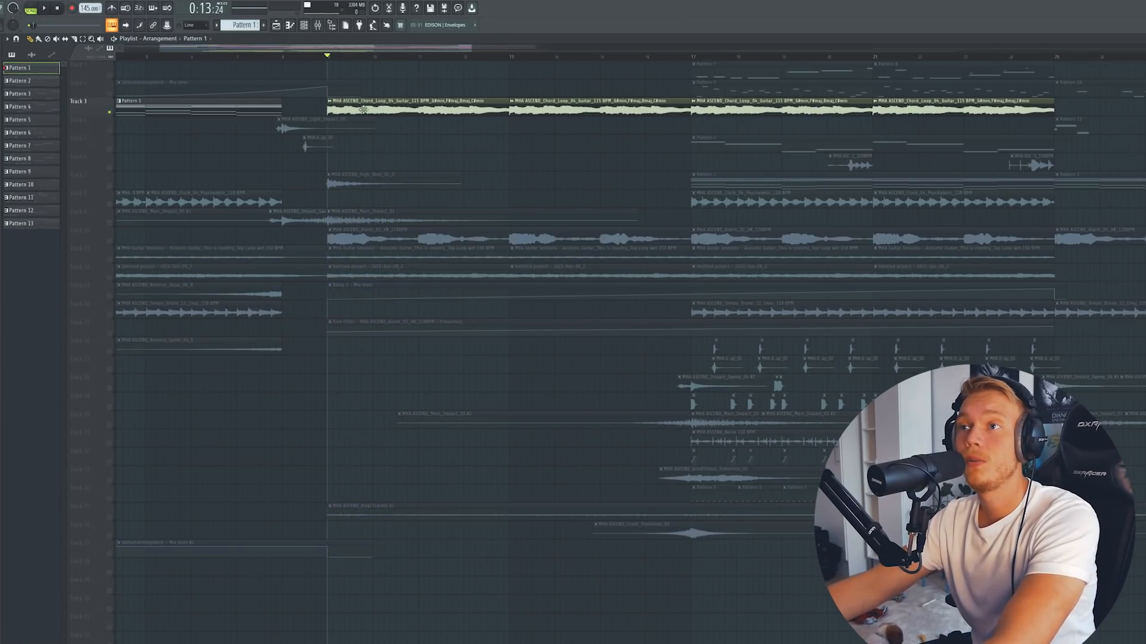
Play the guitar chord loop on Track 3 alone, and Tracks 11 and 12 together with the vinyl crackle on Track 25.
key("space")
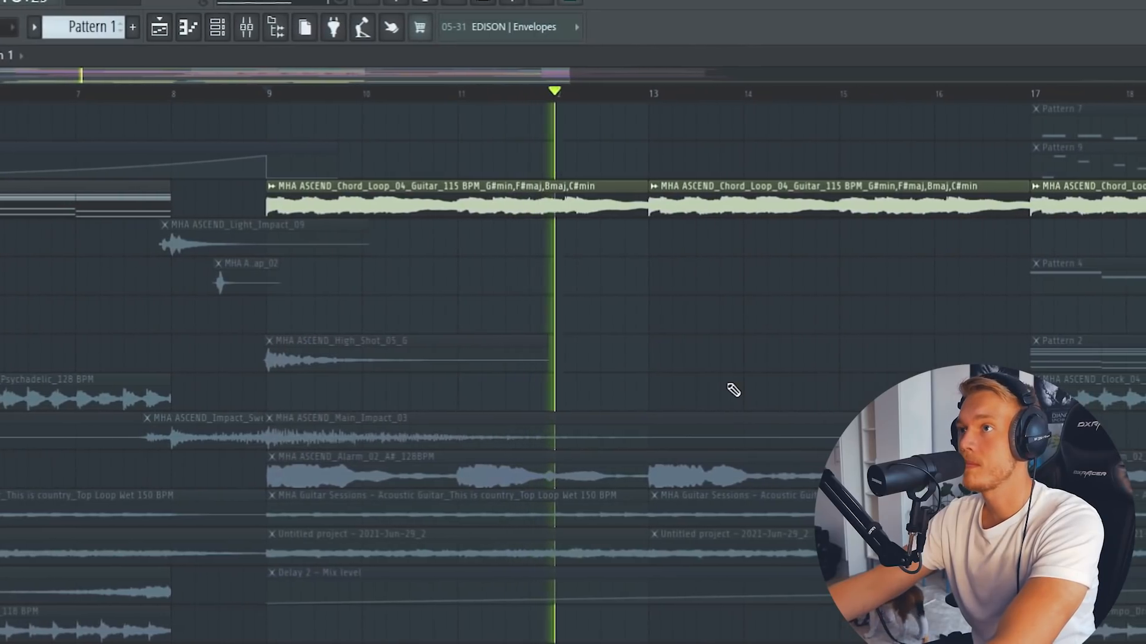
key("space")
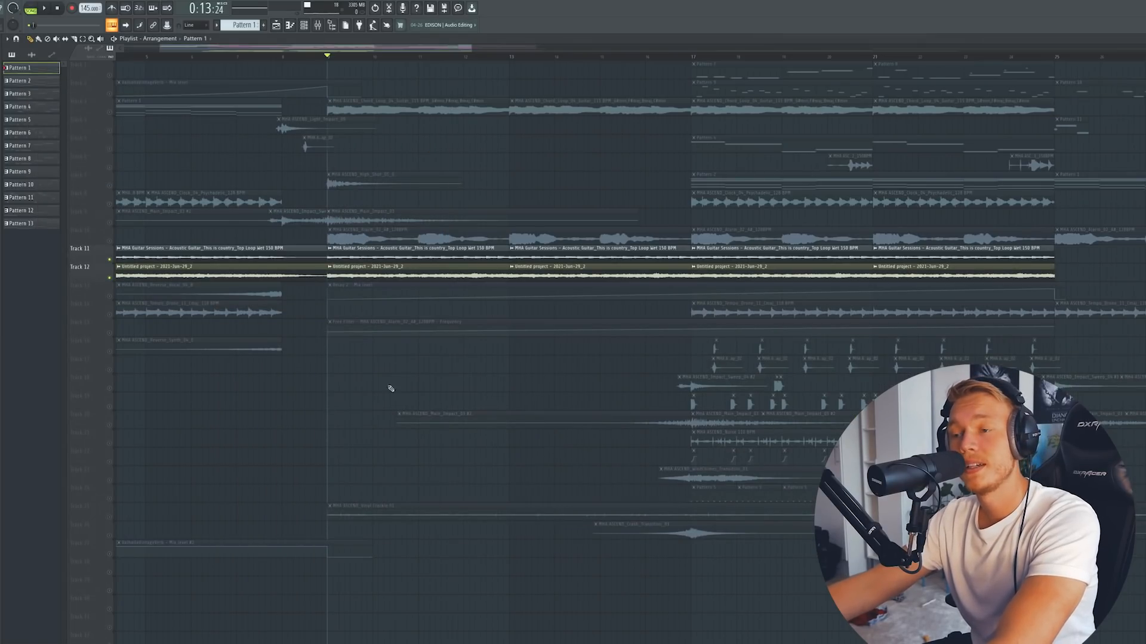
left_click(109, 517)
key("space")
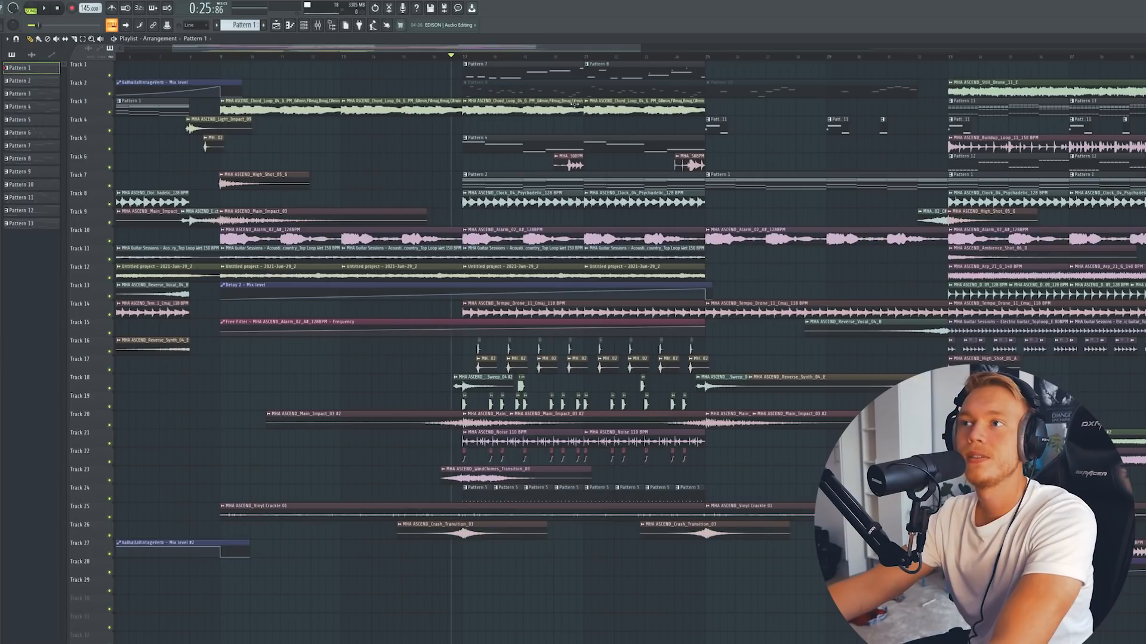
Play the section from bar 17 with all tracks, and audition the Pattern 7 melody on Track 1 alone, opening its notes.
scroll(455, 58, "up", 3)
key("space")
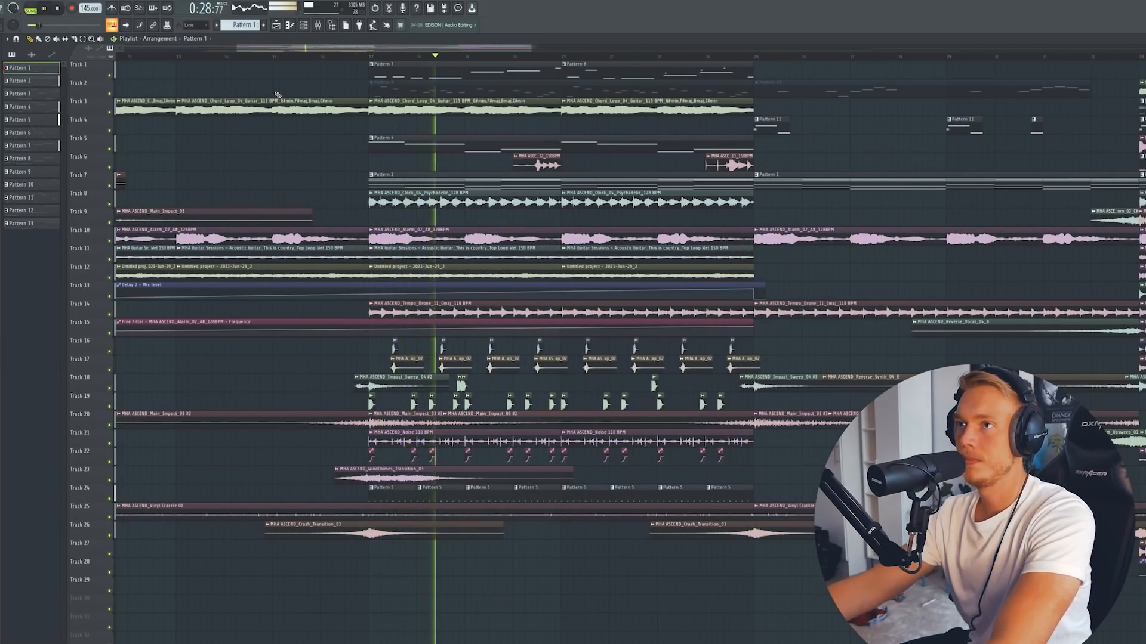
left_click(367, 58)
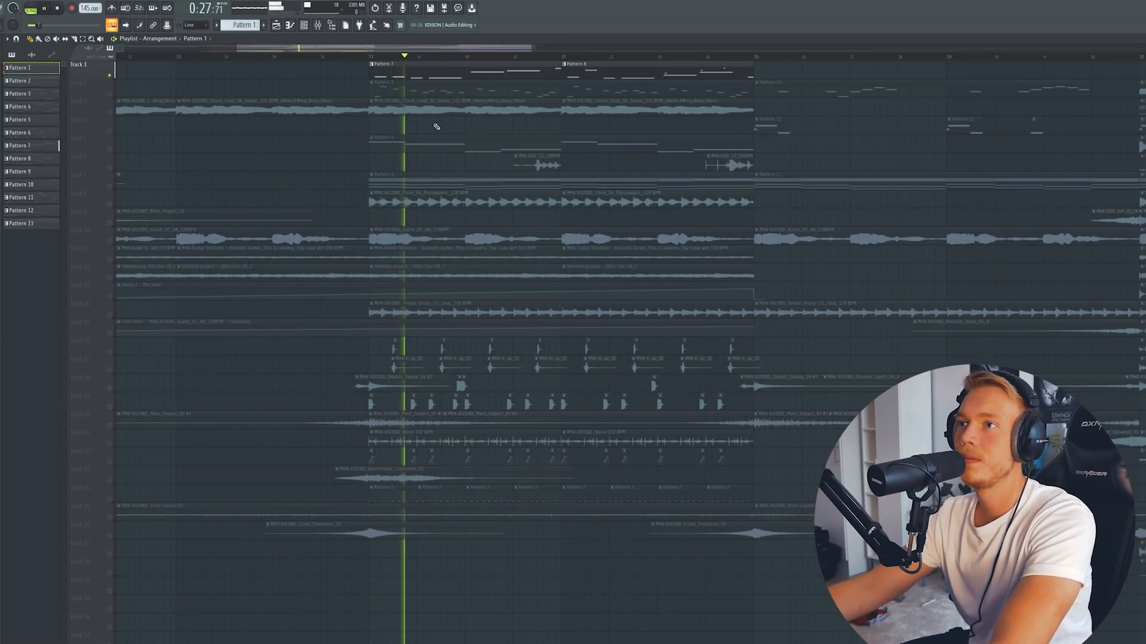
double_click(420, 76)
left_click_drag(308, 143, 369, 133)
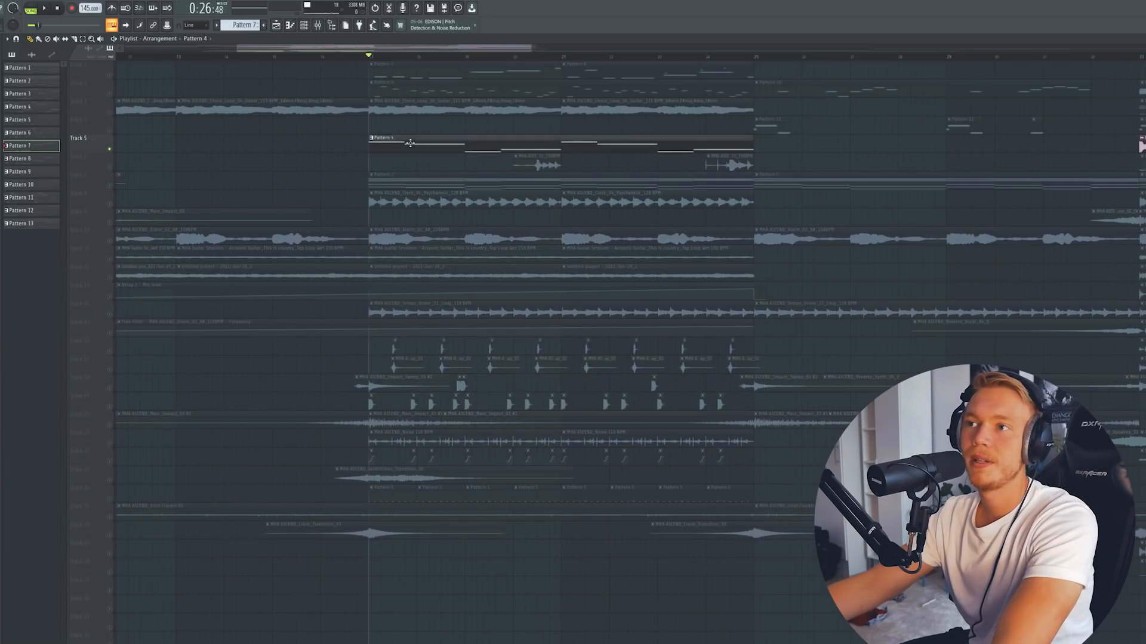
Open the Pattern 4 bass notes and their Vital synth, bringing up the preset Bass Moody Slidey Bass 04.
double_click(410, 143)
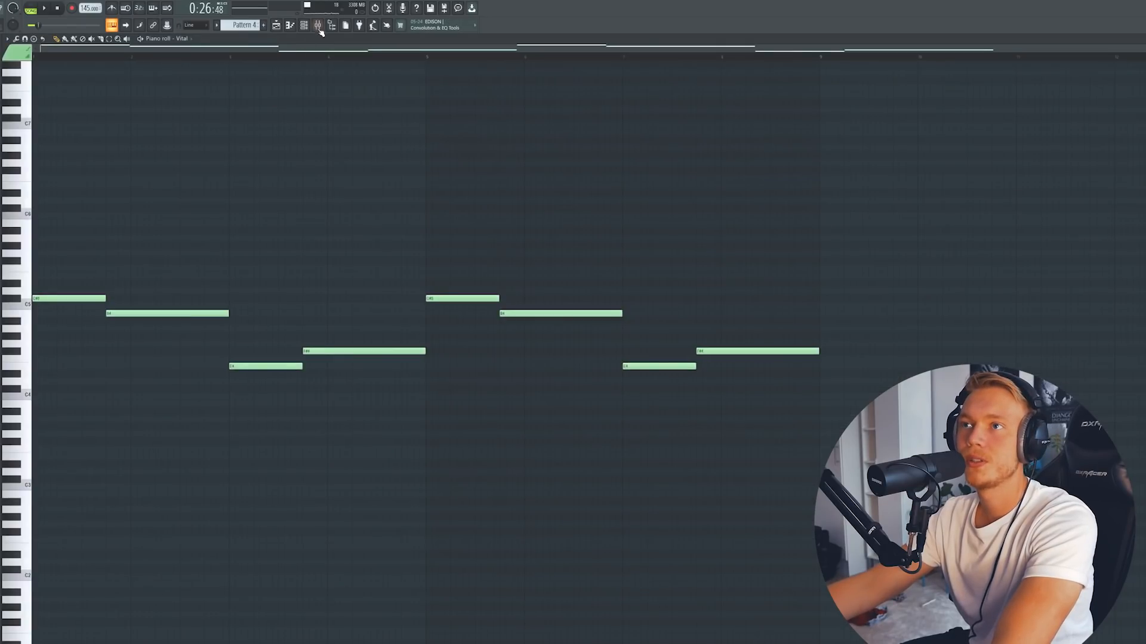
key("F6")
left_click(255, 345)
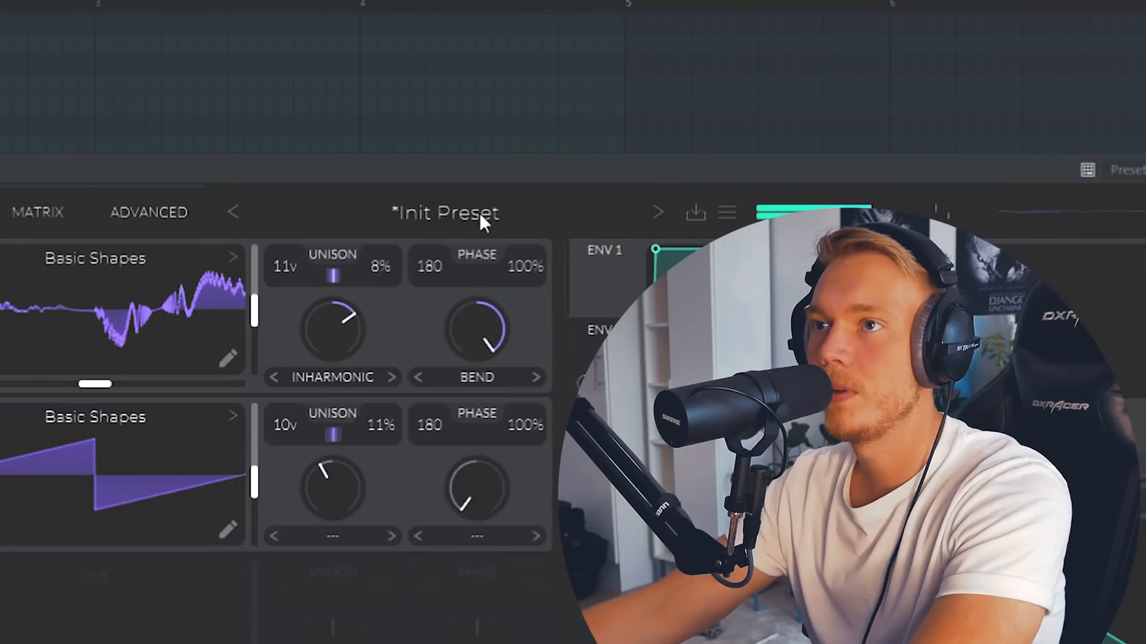
left_click(479, 213)
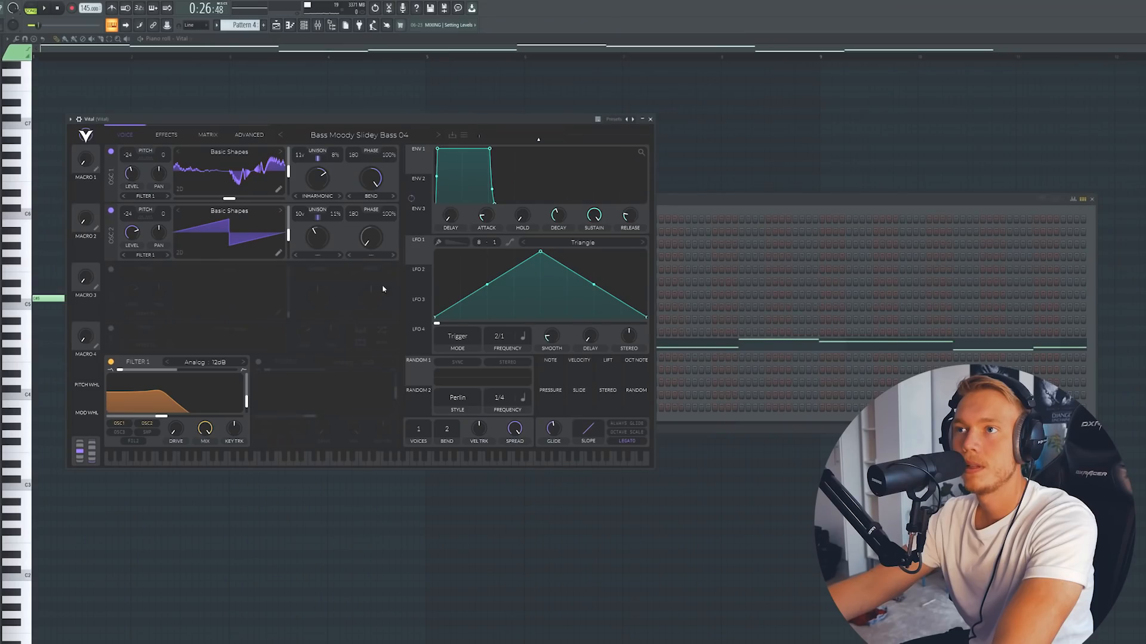
Play the Pattern 4 bass line while viewing its synth and notes, and return to the playlist.
key("space")
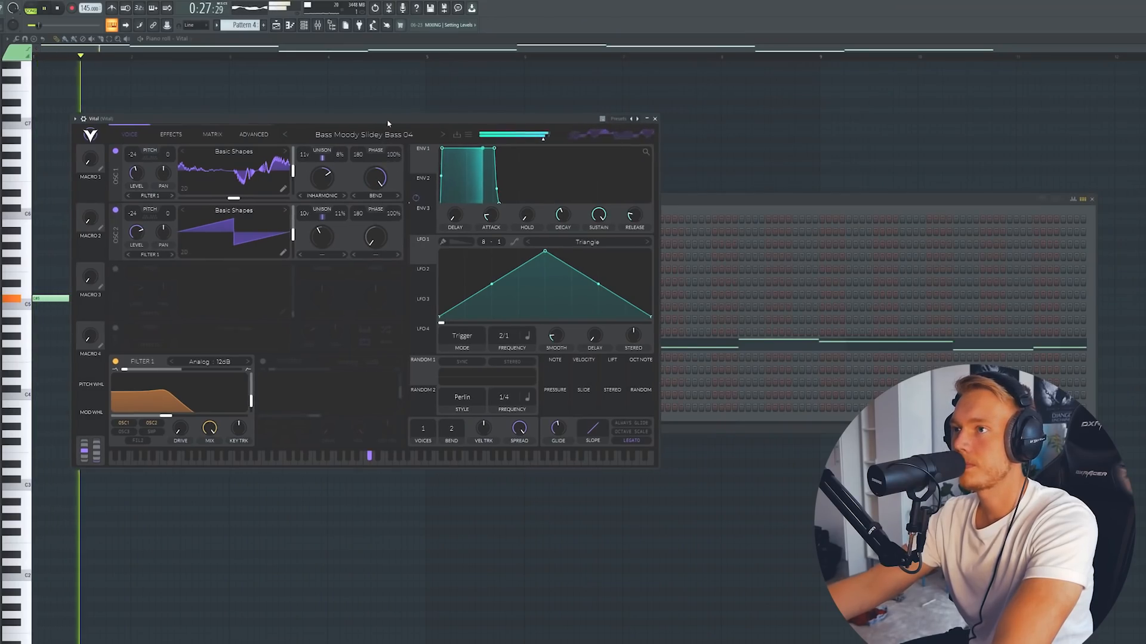
left_click(680, 200)
right_click(677, 177)
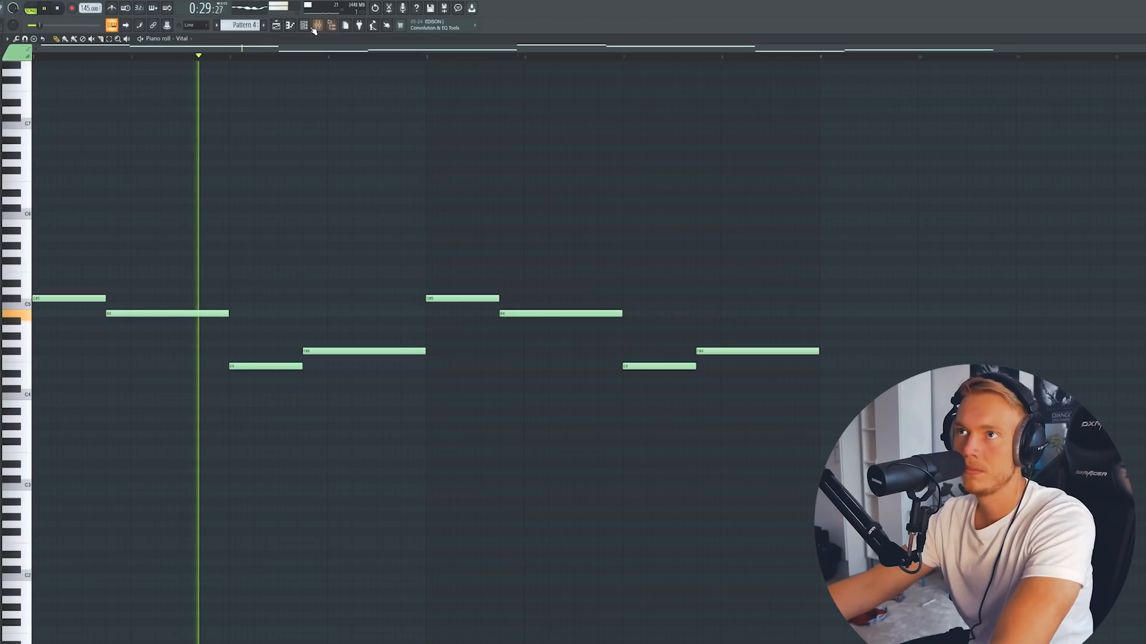
left_click(278, 26)
key("space")
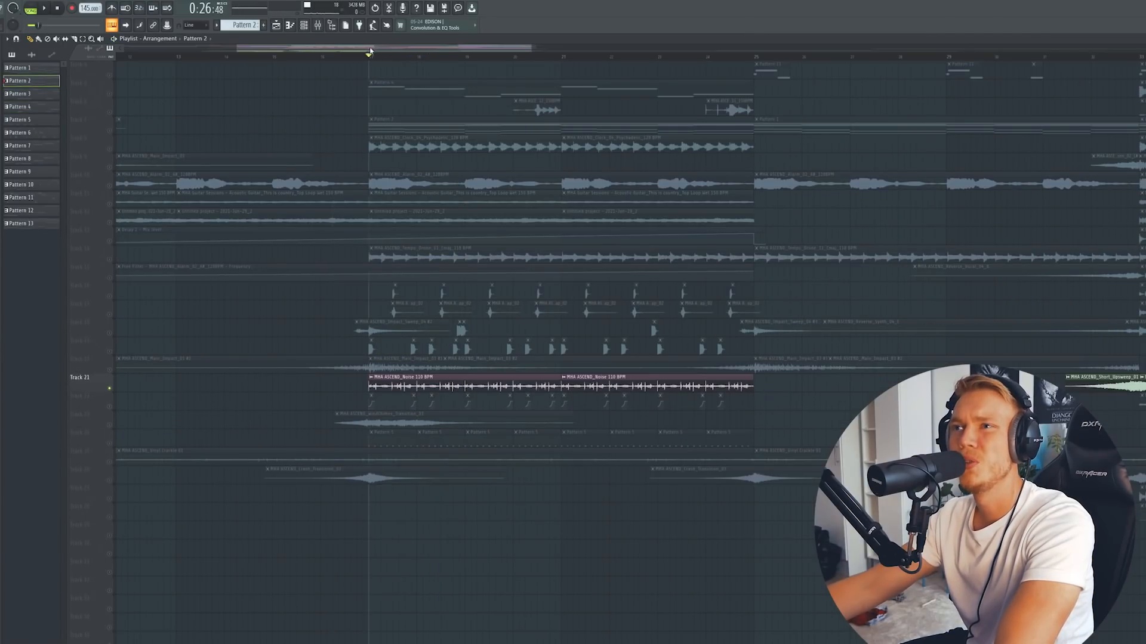
From bar 17, audition the noise loop on Track 21 alone, and the drum layers on Tracks 16, 17, 19, 22 and 24 together.
scroll(372, 50, "up", 1)
key("space")
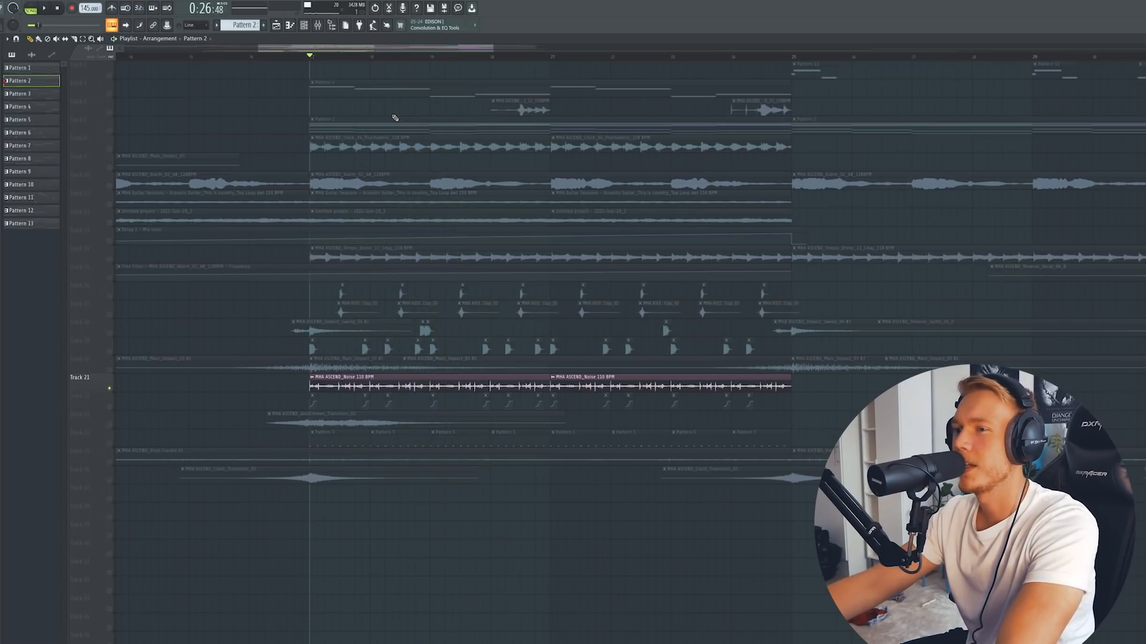
right_click(110, 372)
right_click(110, 373)
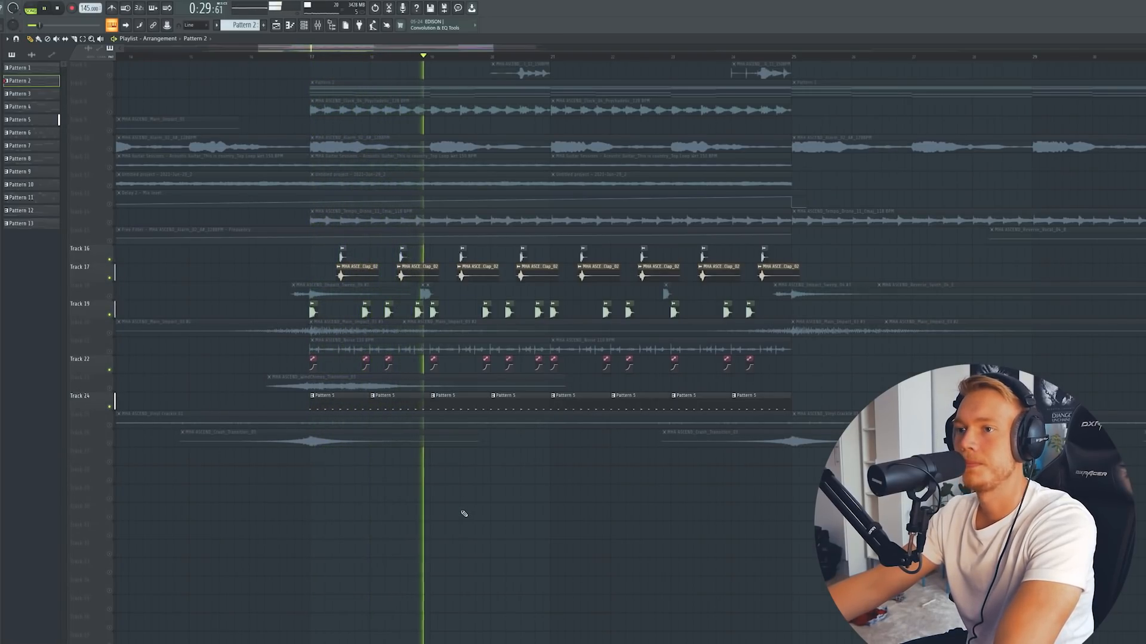
Solo the MHA ASCEND_Buildup_Loop_11 on Track 5 and play it from bar 33, skipping ahead to its final bars.
left_click(110, 352)
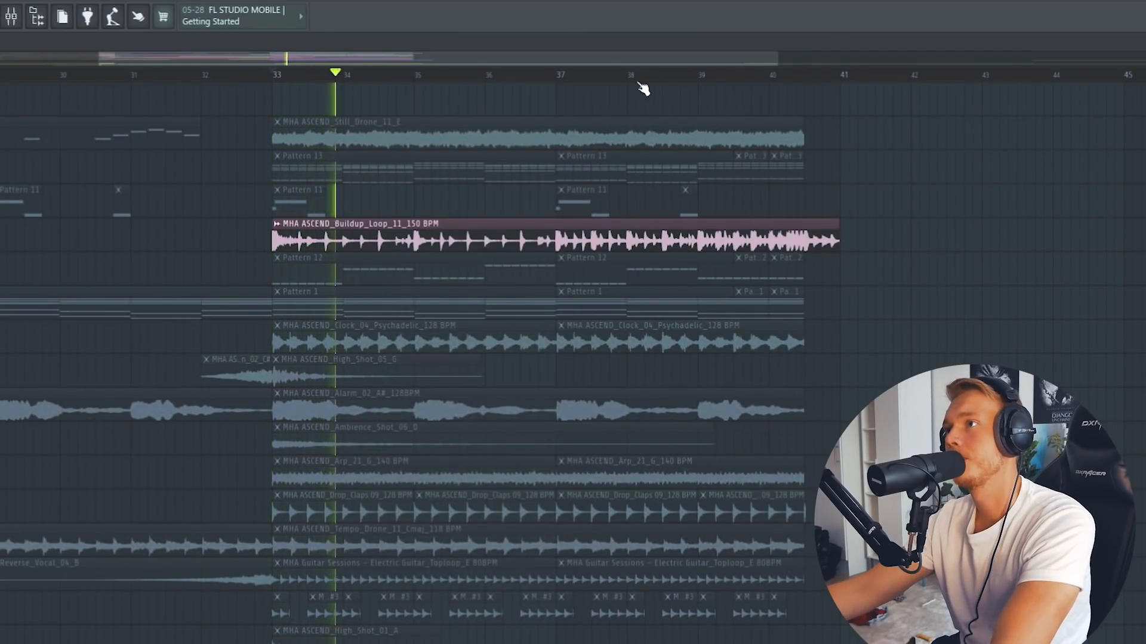
left_click(705, 80)
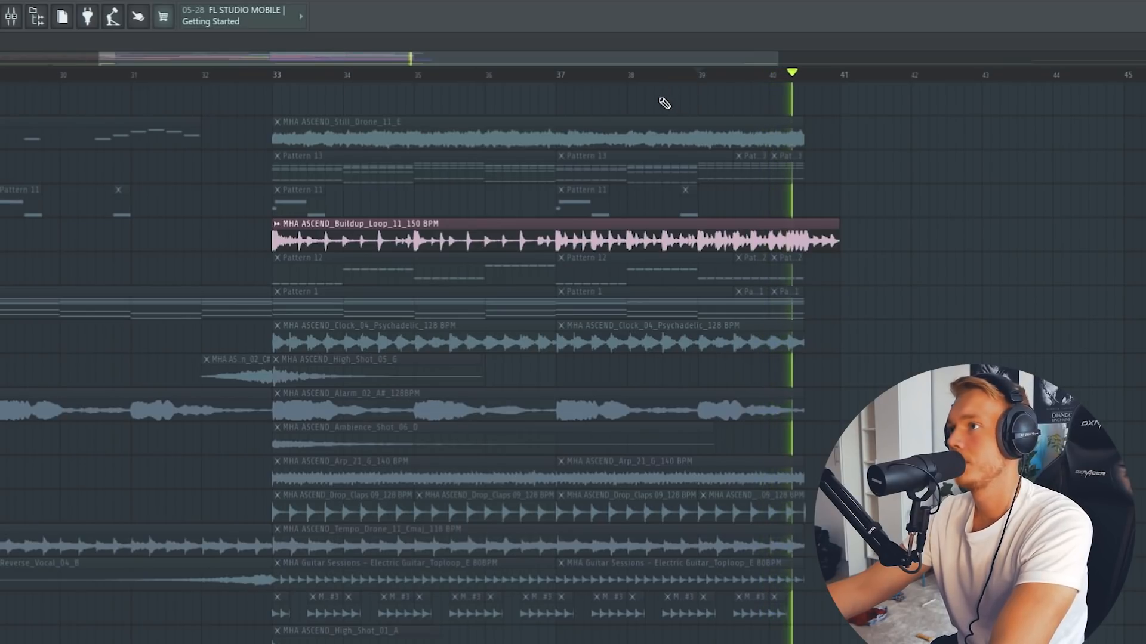
key("space")
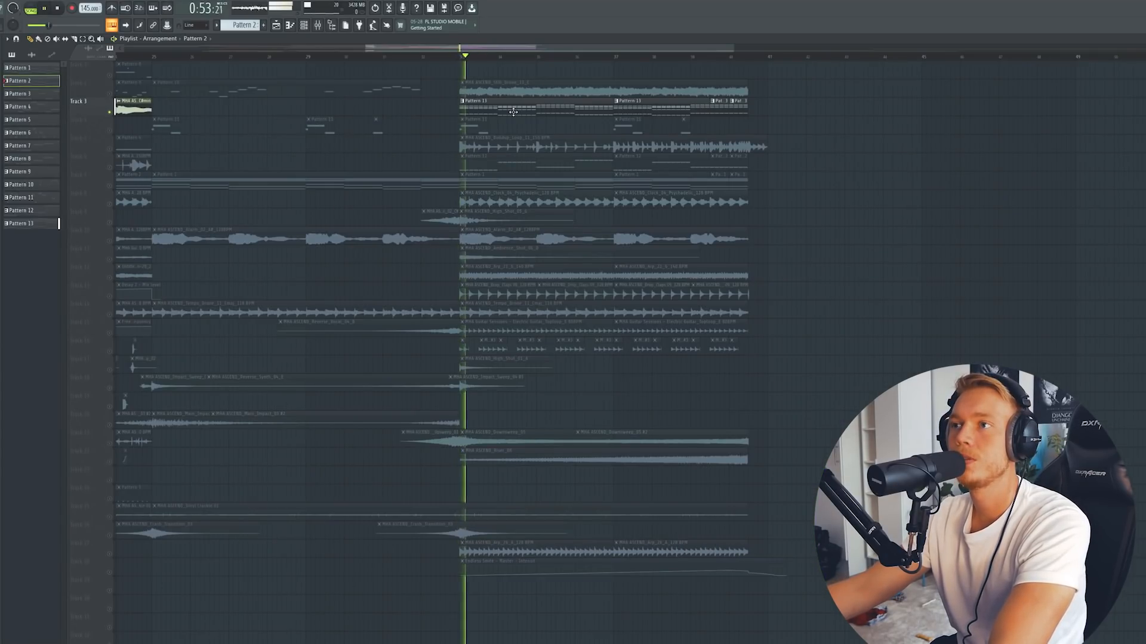
Examine the Pattern 13 chord notes and their Serum instrument while Track 3 plays, and return to the playlist.
double_click(513, 111)
key("F6")
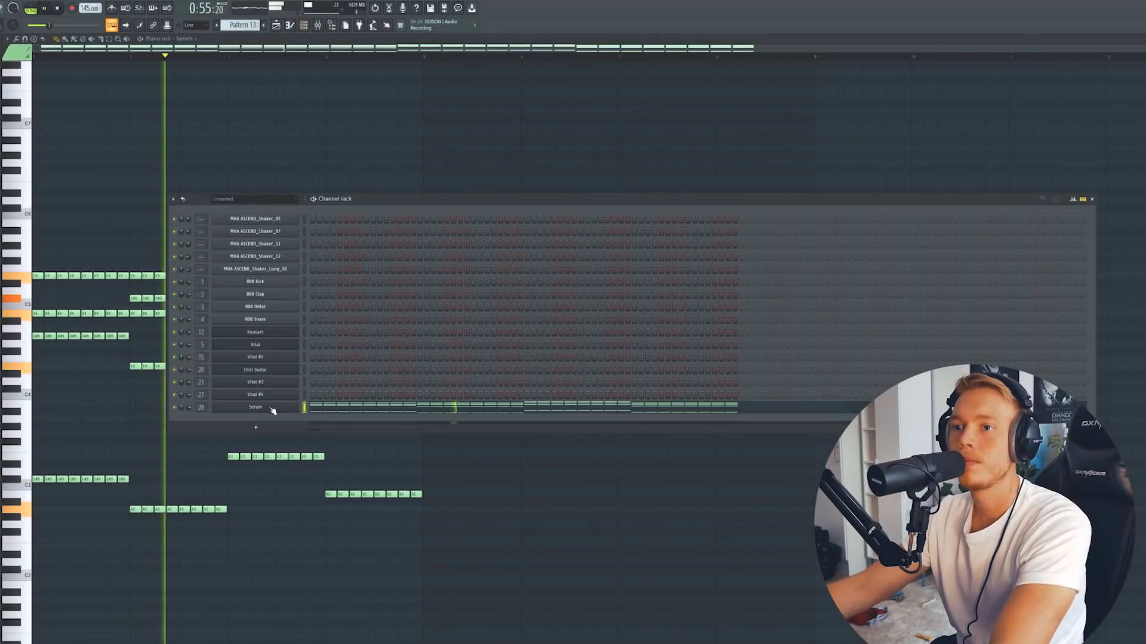
left_click(257, 408)
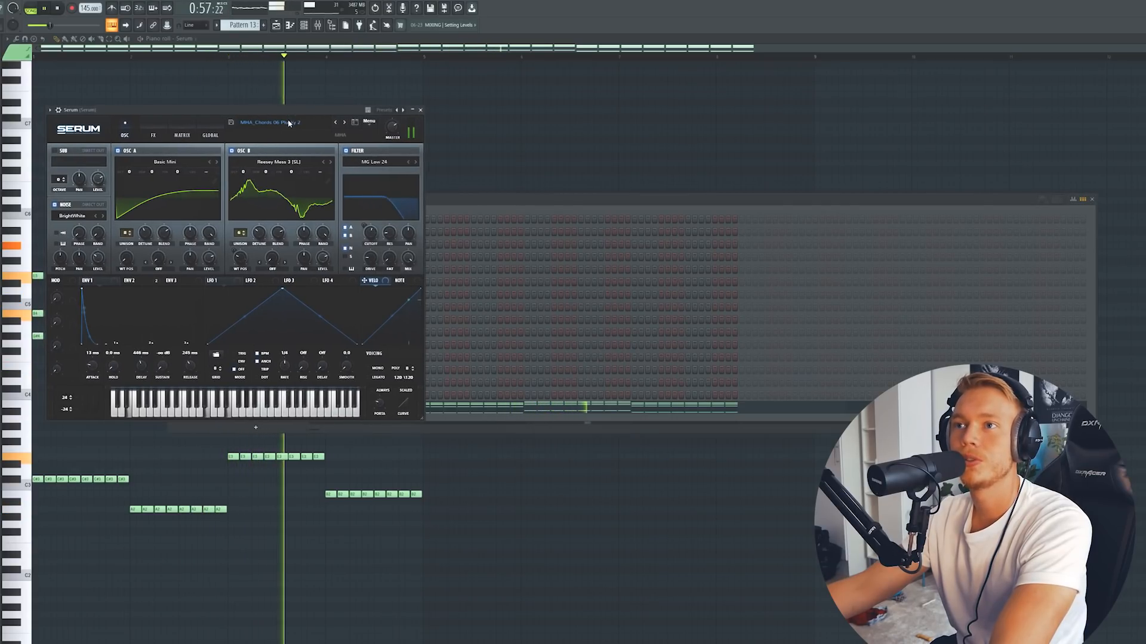
left_click(290, 26)
left_click(276, 25)
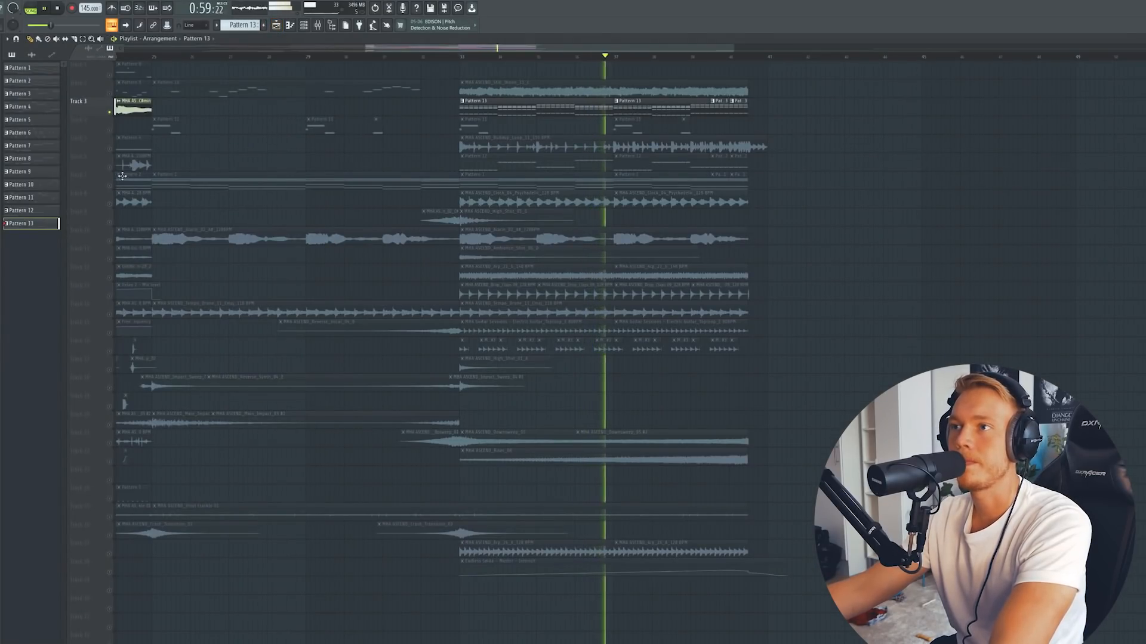
key("space")
Play the Pattern 12 bass line, examining its notes and the Bass Giant preset in Vital #4, and return to the playlist.
double_click(527, 169)
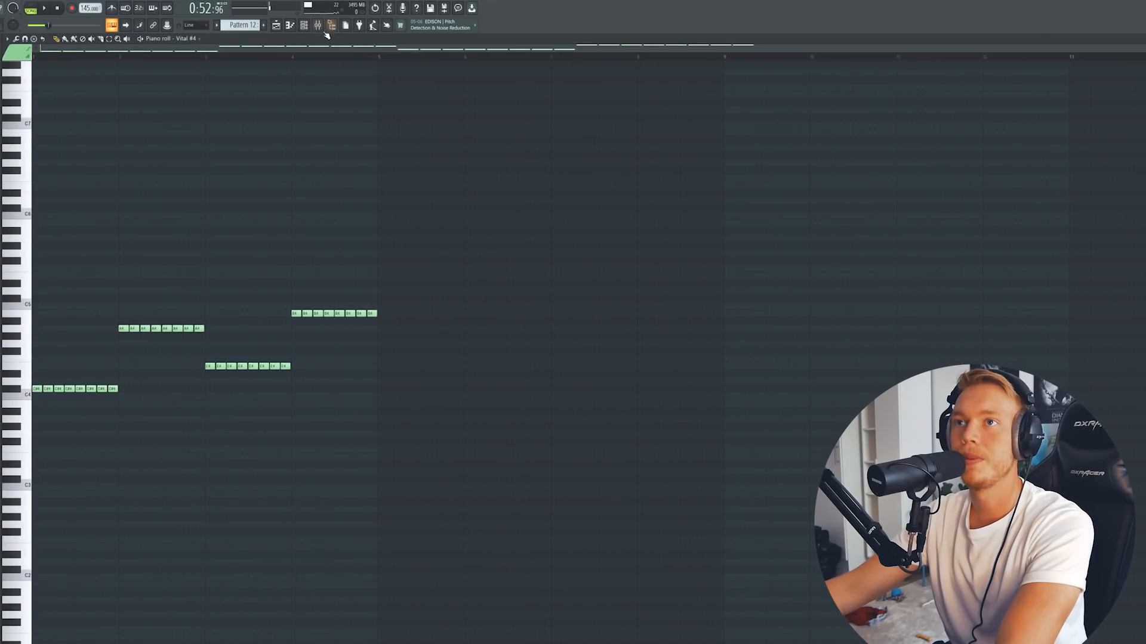
left_click(303, 25)
left_click(255, 395)
key("space")
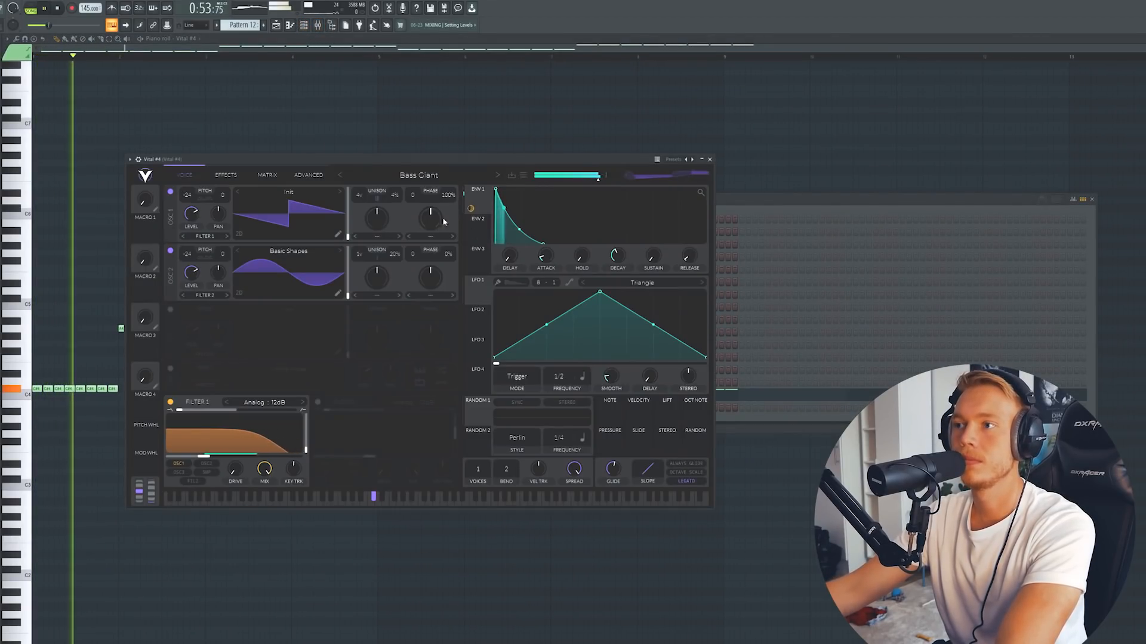
left_click(760, 174)
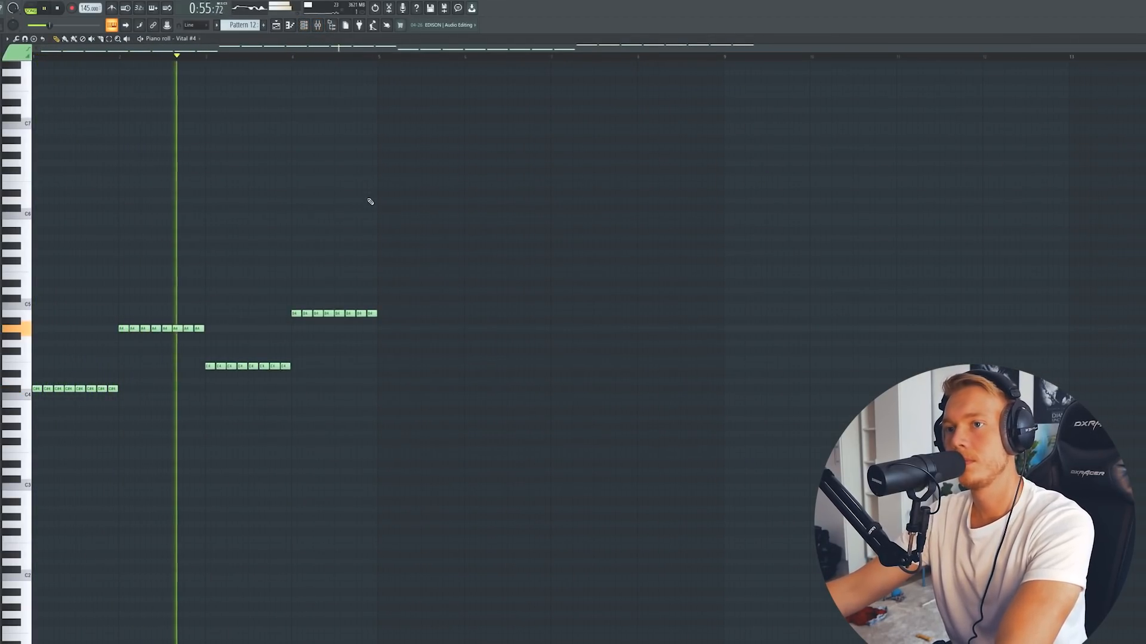
left_click(276, 27)
key("space")
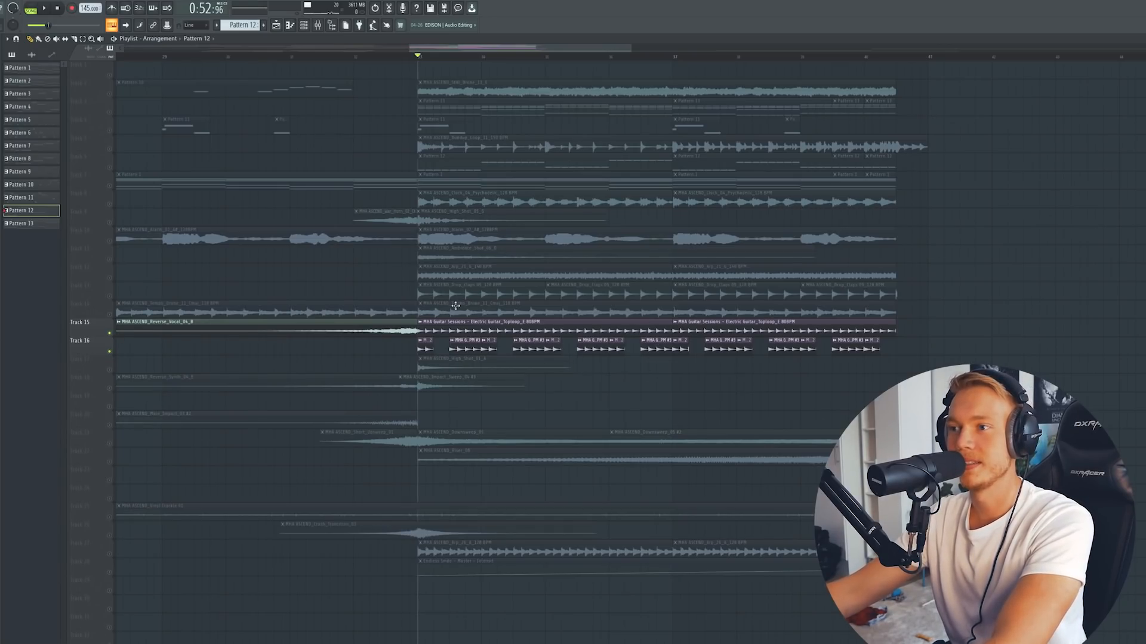
Release the solo on guitar Tracks 15 and 16, and play Tracks 11 to 13, 21, 22 and 26 to 28 from bar 33.
right_click(111, 371)
right_click(111, 371)
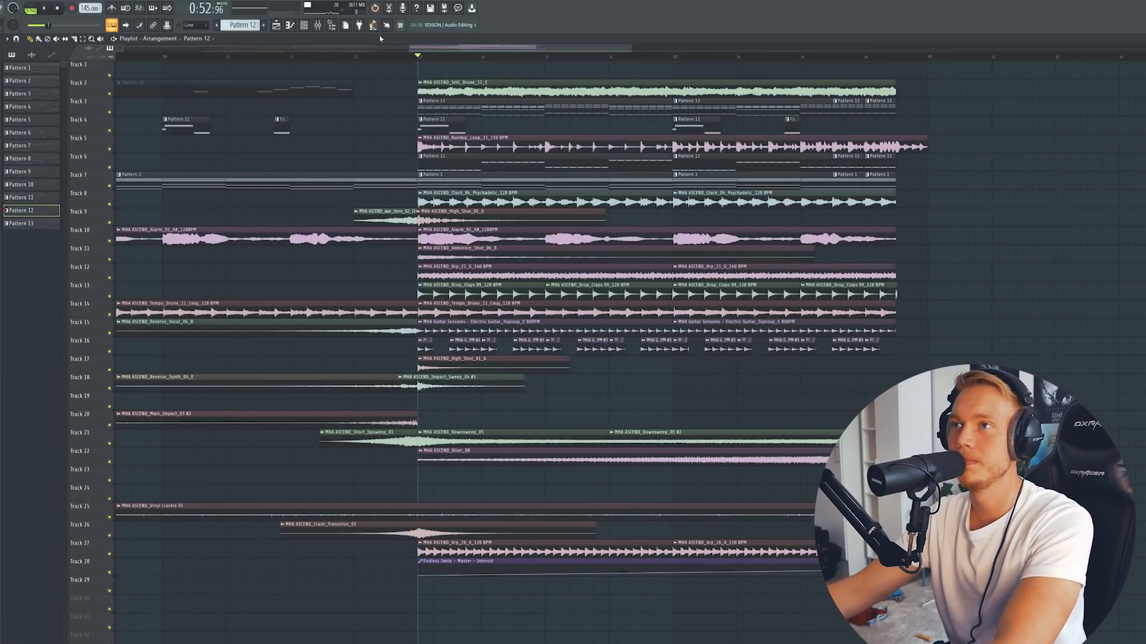
right_click(109, 462)
left_click(109, 443)
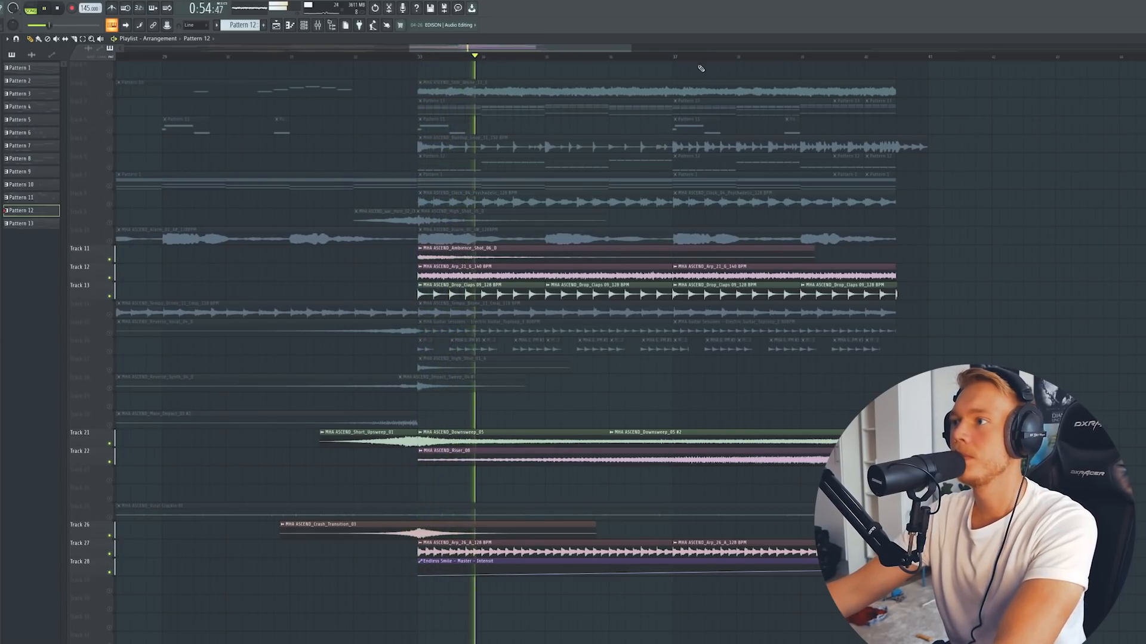
left_click(804, 59)
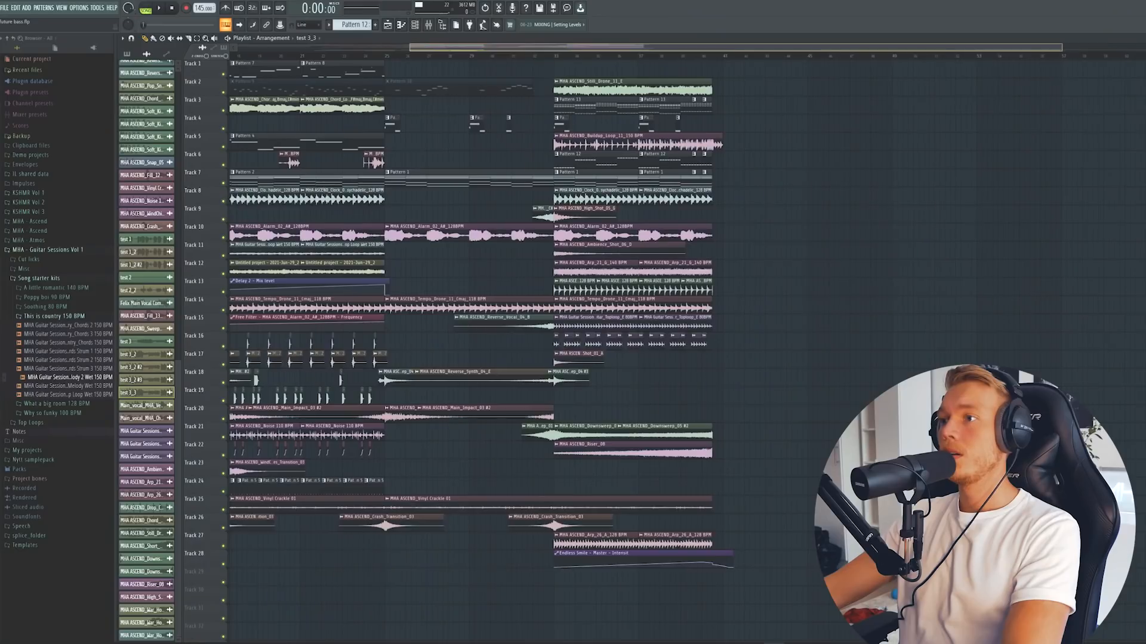
Select the drum clips of the bar 17 section on Tracks 16 to 19 and 24, and copy them to bar 41 for the drop.
scroll(410, 397, "up", 5)
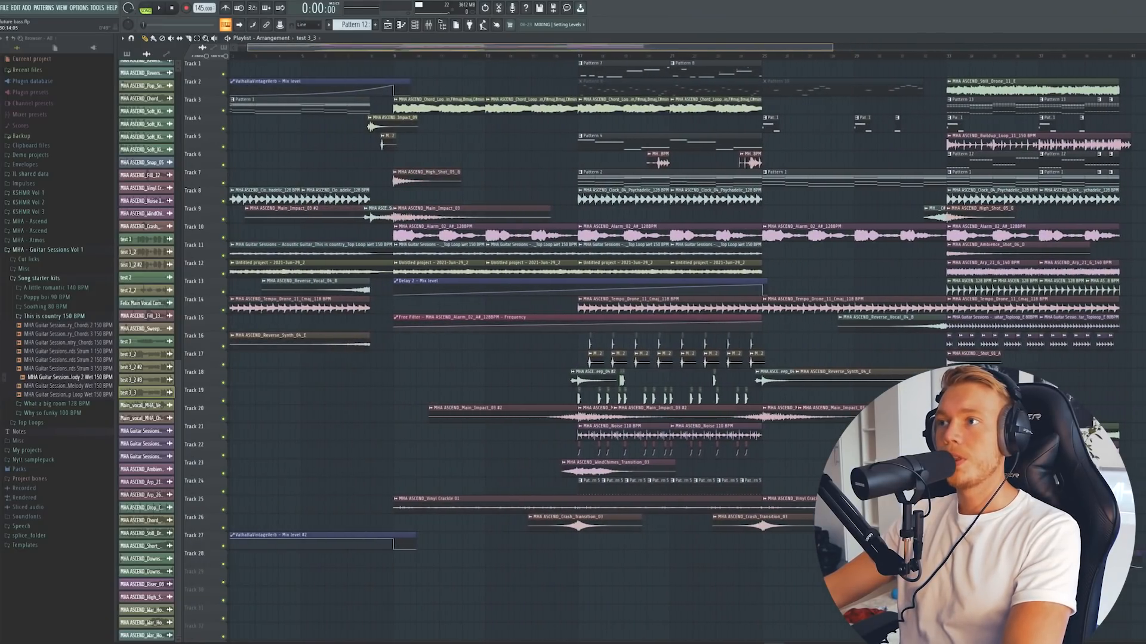
left_click_drag(410, 397, 755, 367)
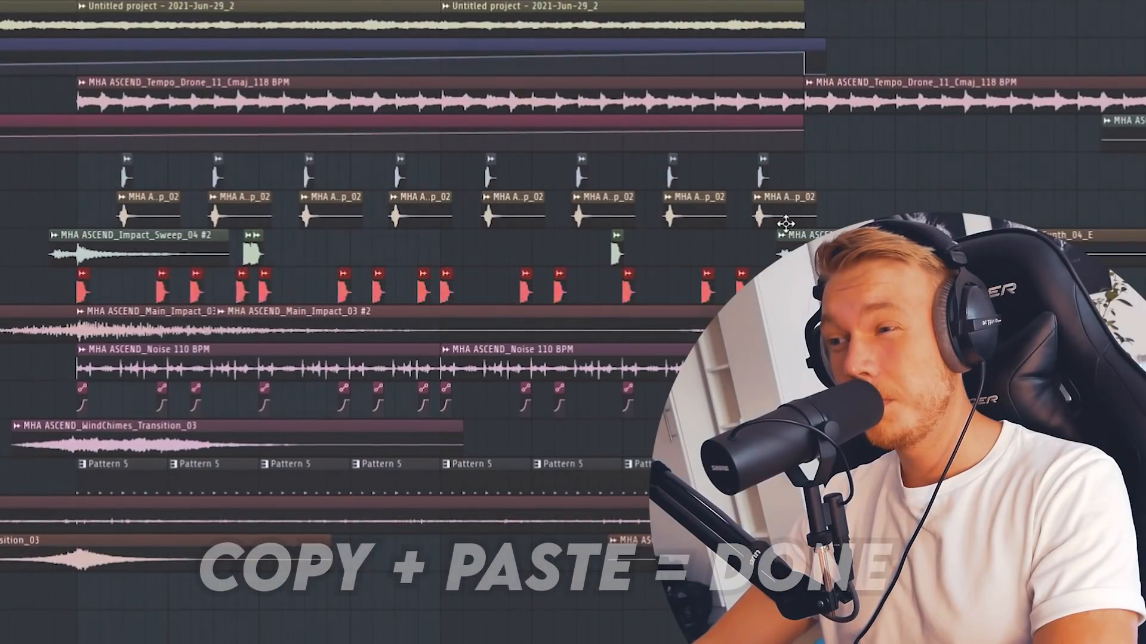
left_click_drag(786, 224, 114, 174)
left_click_drag(244, 245, 382, 260)
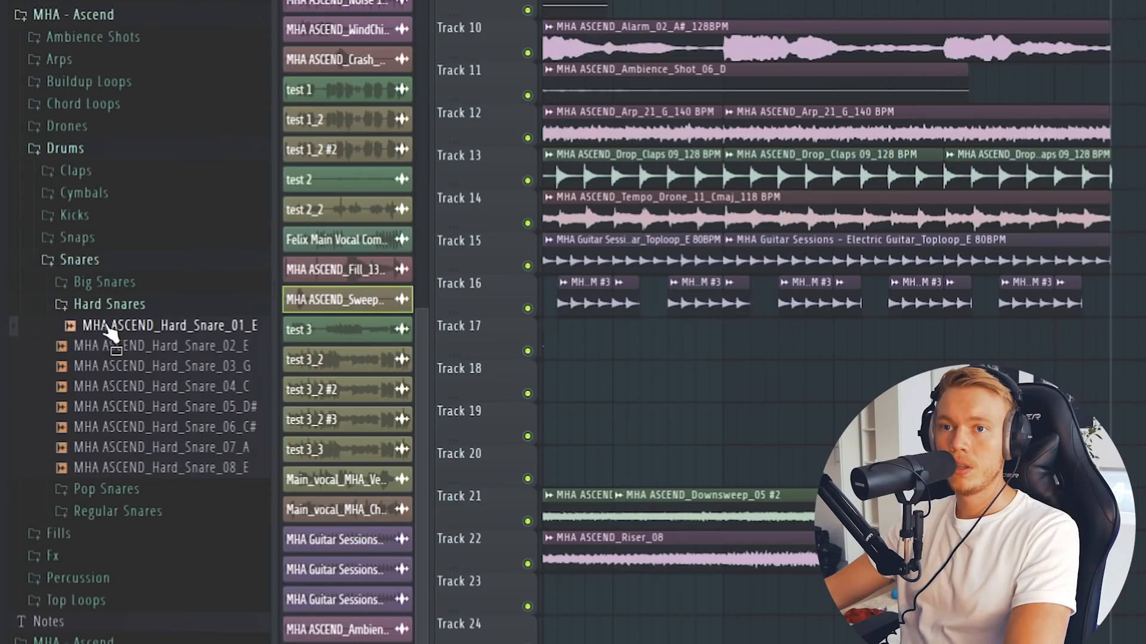
Preview several Hard Snares samples from MHA - Ascend and add MHA ASCEND_Hard_Snare_07_A to Track 22 at the drop's first clap.
left_click(86, 366)
left_click(114, 388)
left_click(123, 407)
left_click(120, 447)
left_click_drag(119, 447, 525, 453)
Play the drop and place further Hard_Snare_07_A clips along Track 22, lined up with the claps on Track 17.
key("space")
left_click(608, 437)
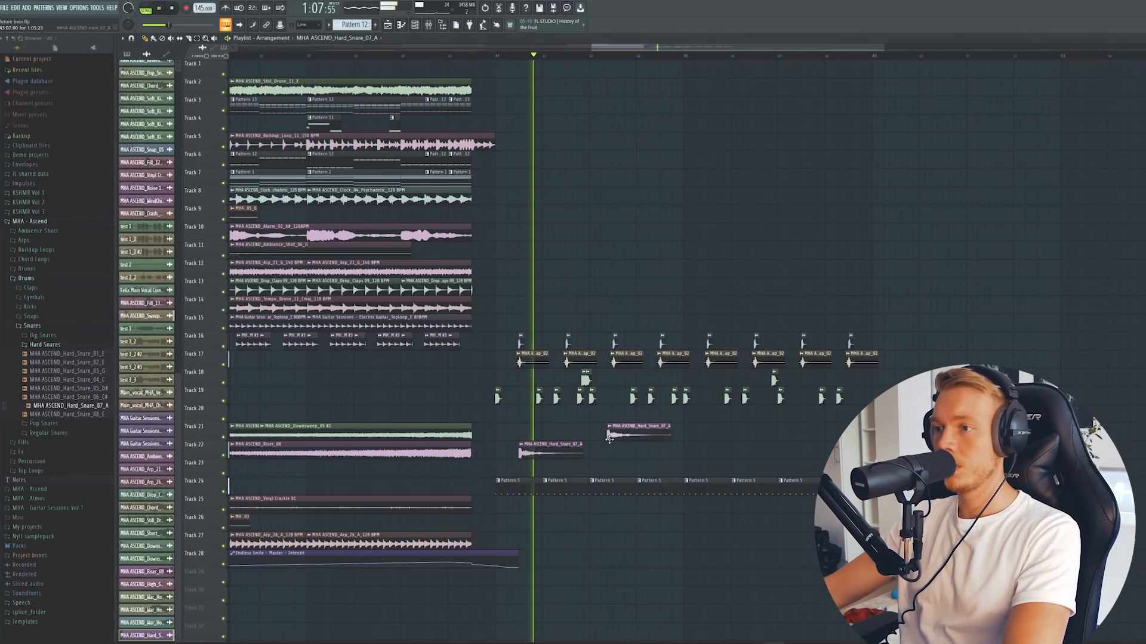
left_click_drag(608, 440, 569, 452)
left_click(633, 452)
right_click(635, 452)
left_click(634, 452)
mouse_move(649, 450)
left_mouse_down()
mouse_move(637, 452)
mouse_move(687, 451)
mouse_move(672, 452)
left_mouse_up()
left_click_drag(744, 452, 588, 456)
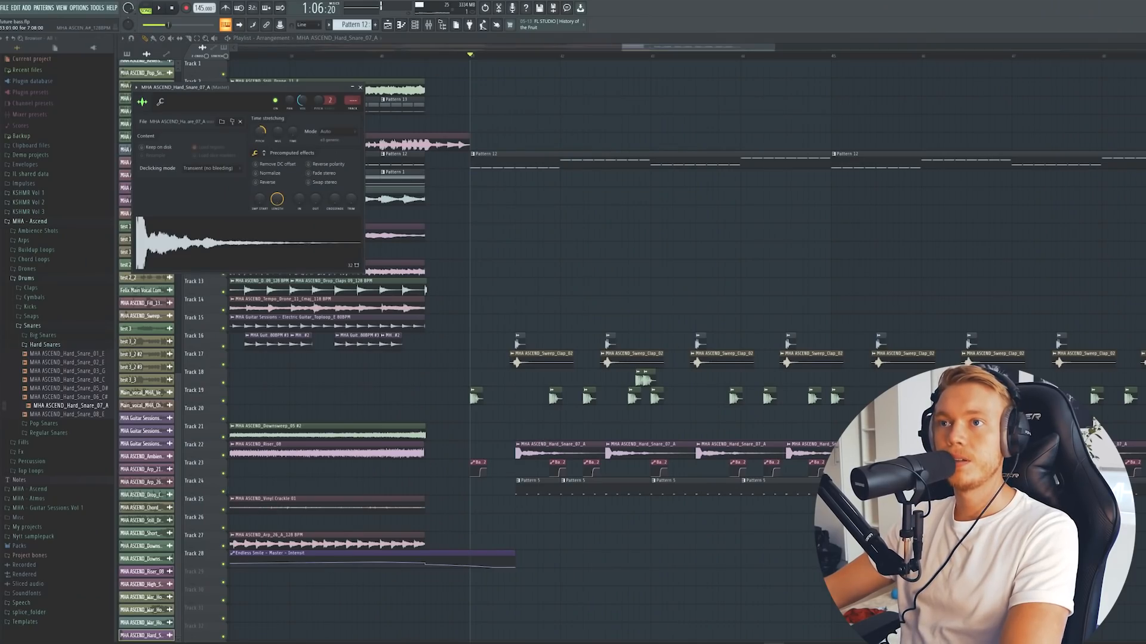
Play the drop from bar 41 with the added snares, and check the channel settings of the Hard_Snare_07_A sample.
key("Escape")
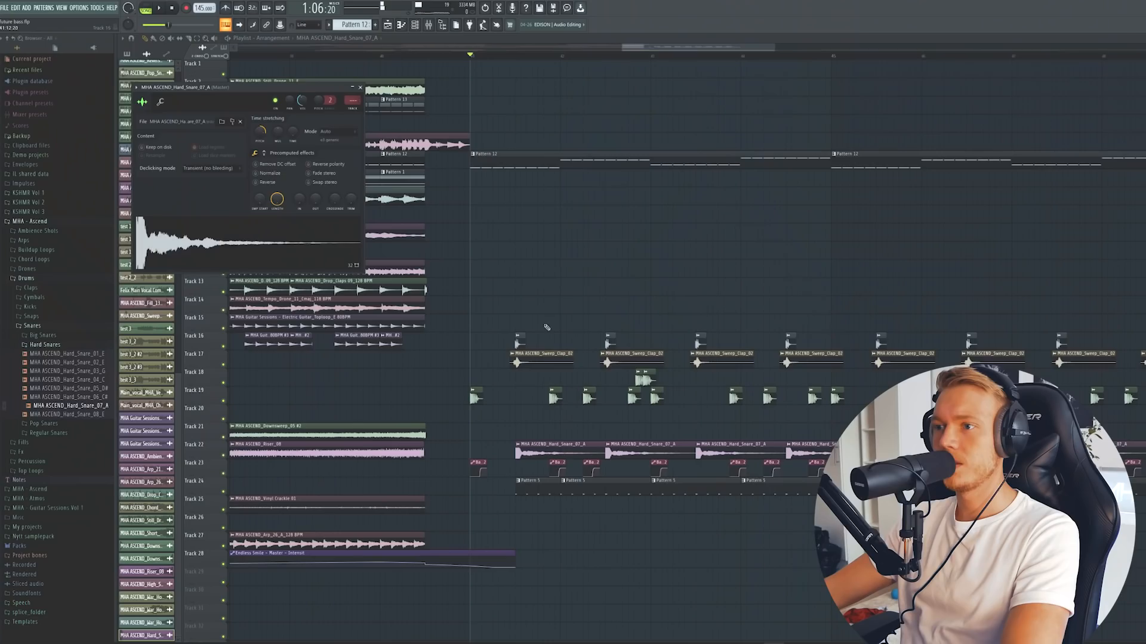
key("Escape")
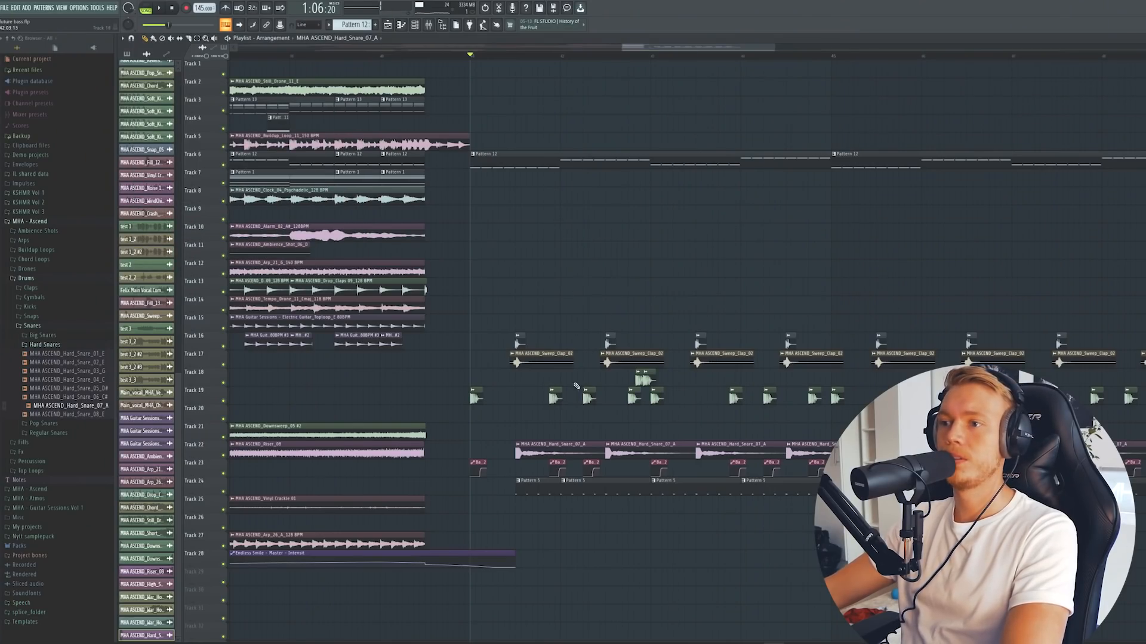
key("space")
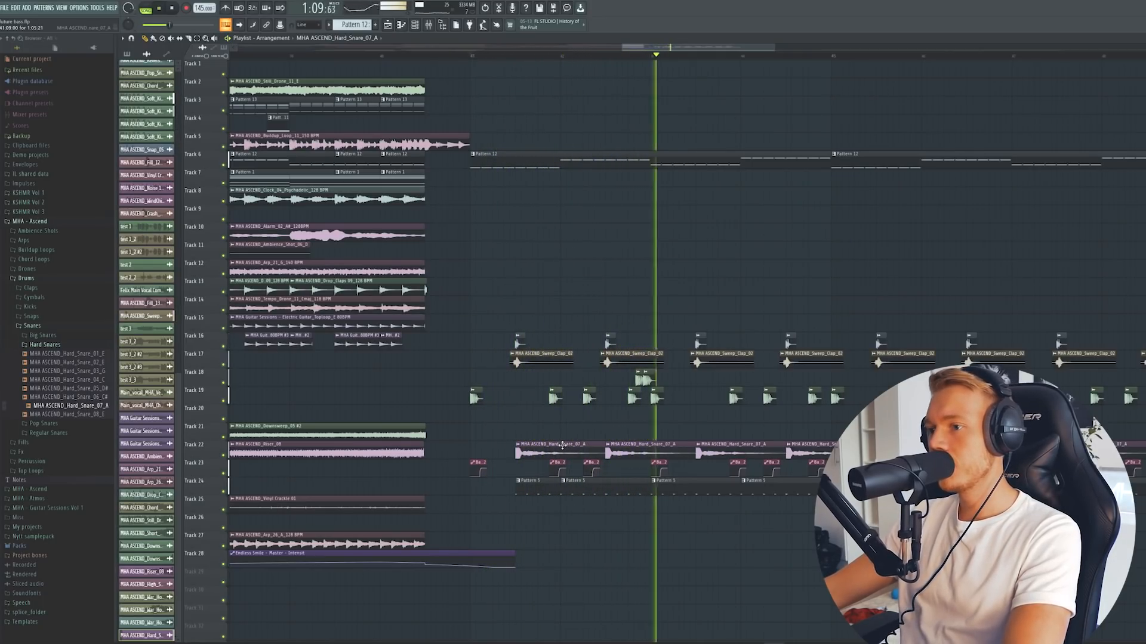
double_click(534, 443)
left_click(360, 88)
Place reversed MHA ASCEND_Soft_Kick_03_G# #6 clips on Track 20 so that they lead into the drop's kicks on Track 19.
scroll(484, 72, "down", 2)
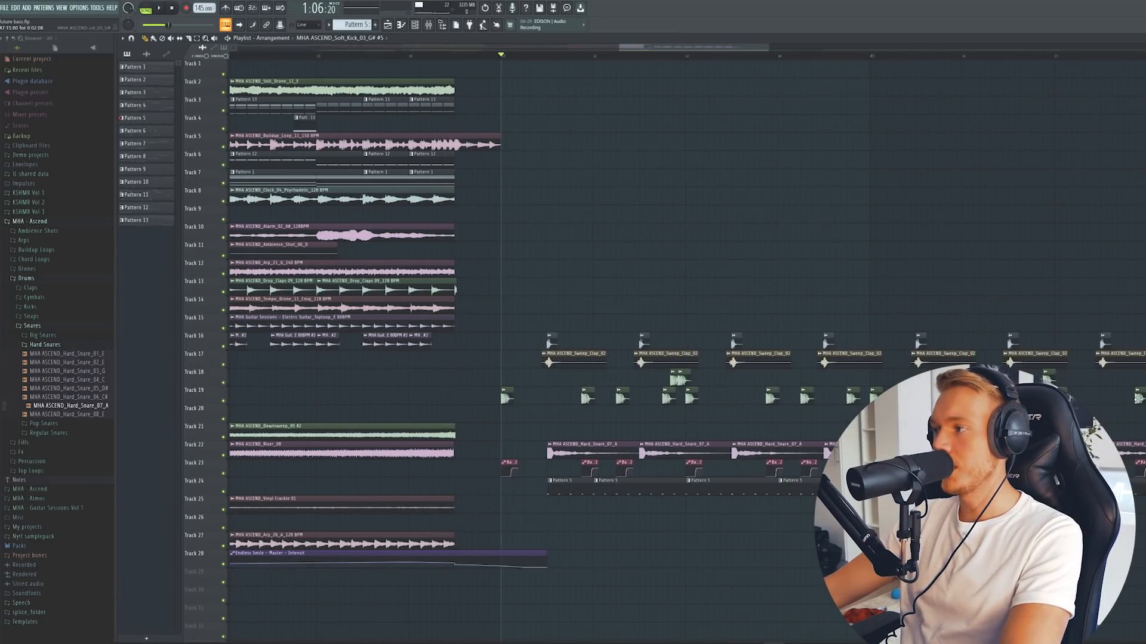
key("F9")
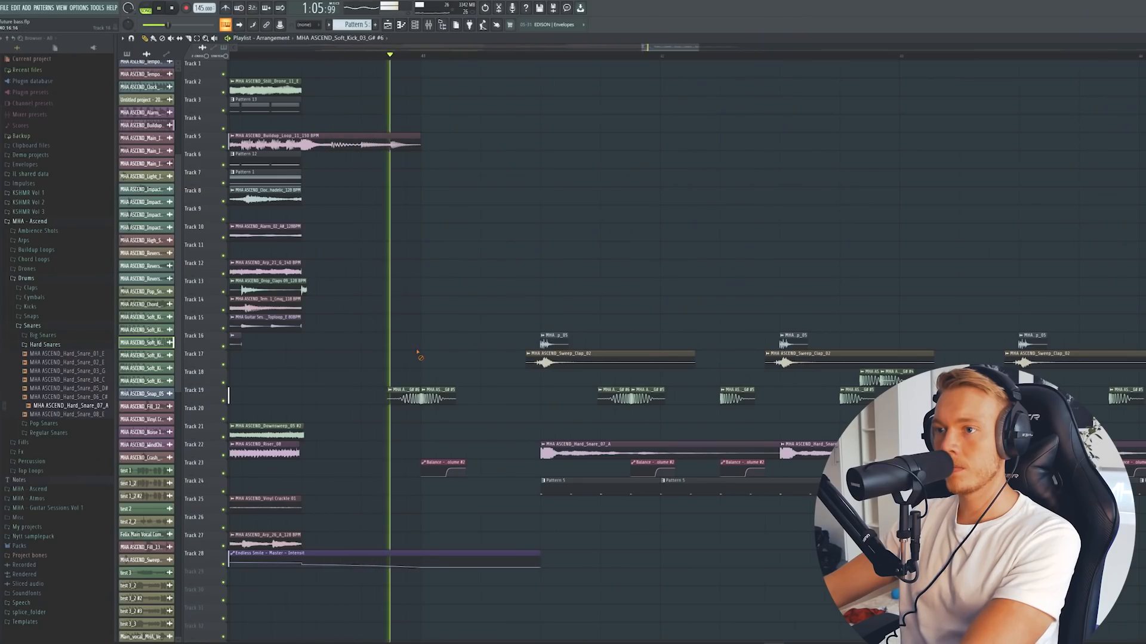
left_click(409, 393, "ctrl")
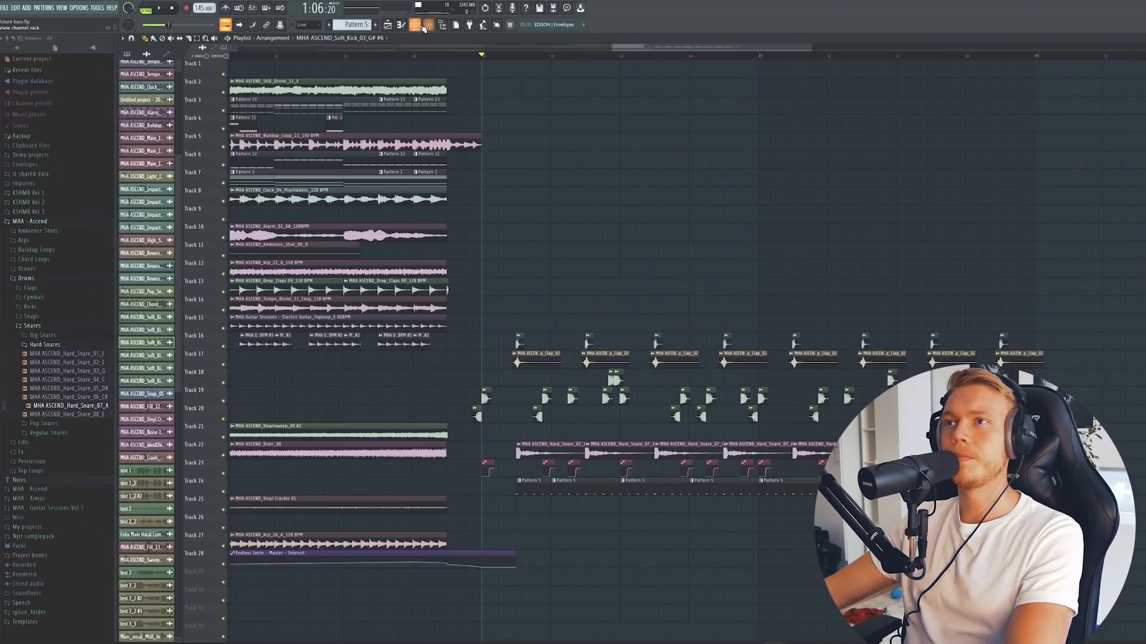
Add a Serum instrument for new Pattern 14 and load the MHA_Bass 02 Basic Sub 2 preset for the drop's sub bass.
left_click(420, 27)
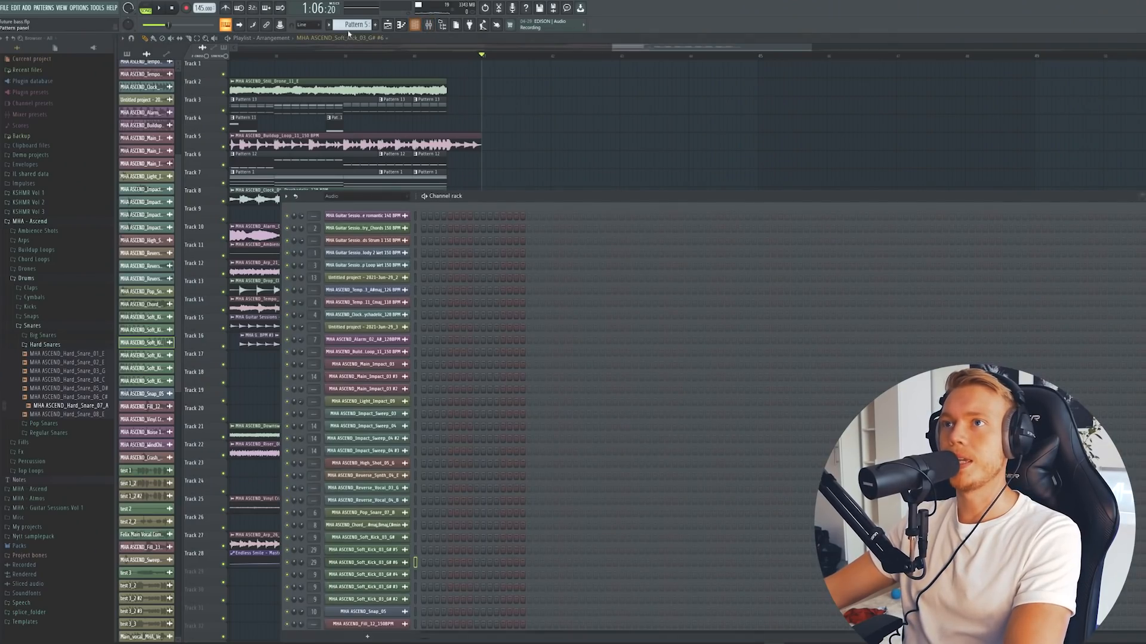
scroll(352, 27, "down", 3)
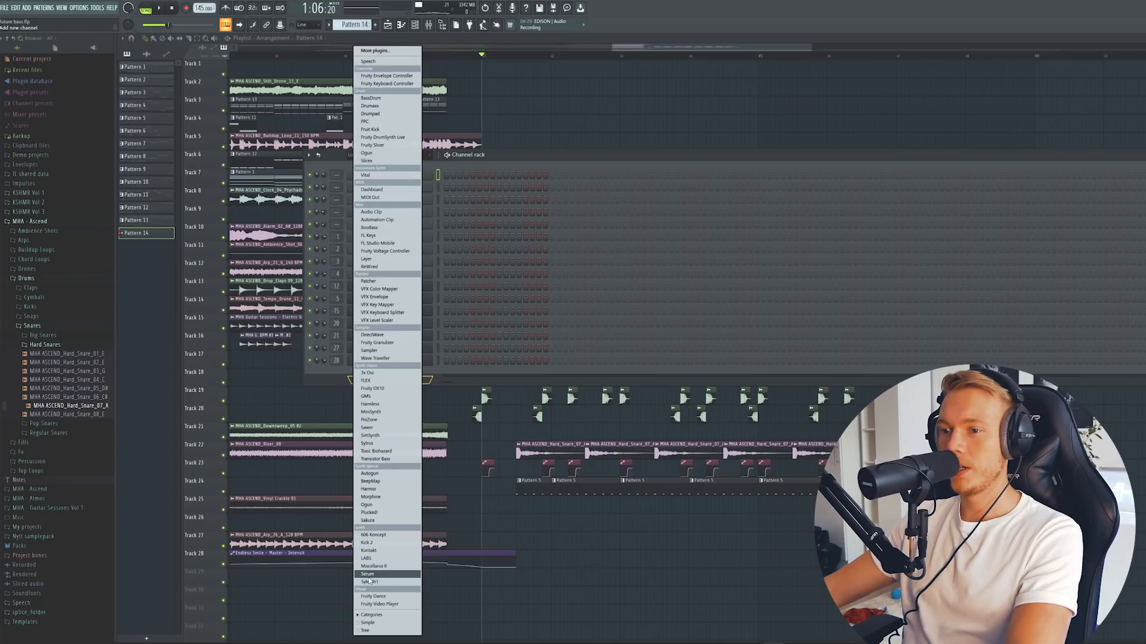
left_click(368, 574)
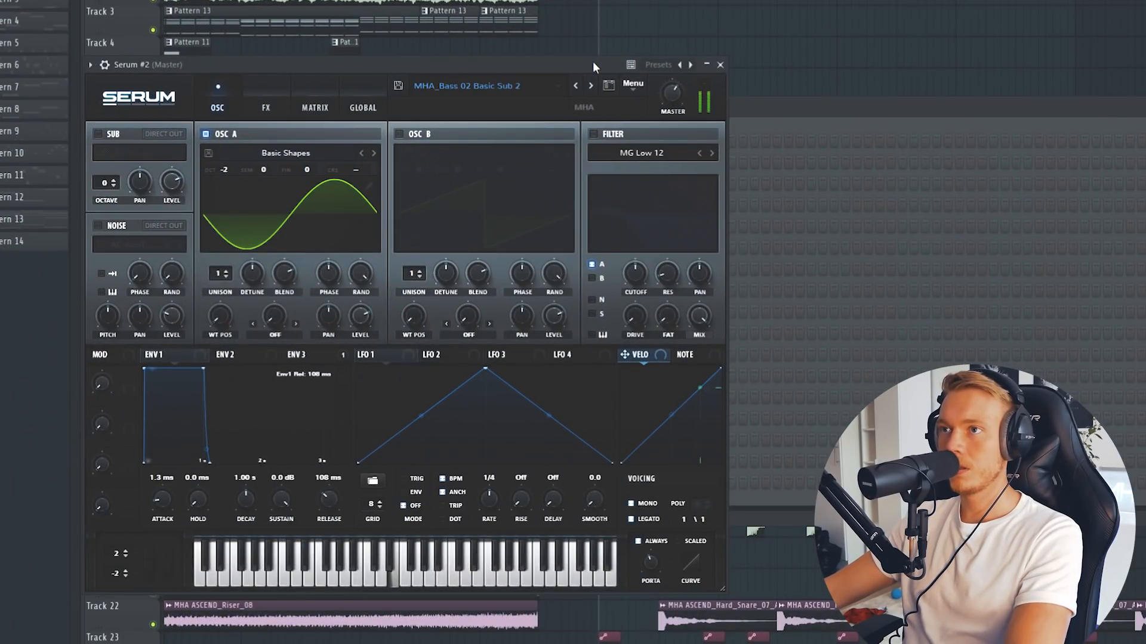
left_click(746, 109)
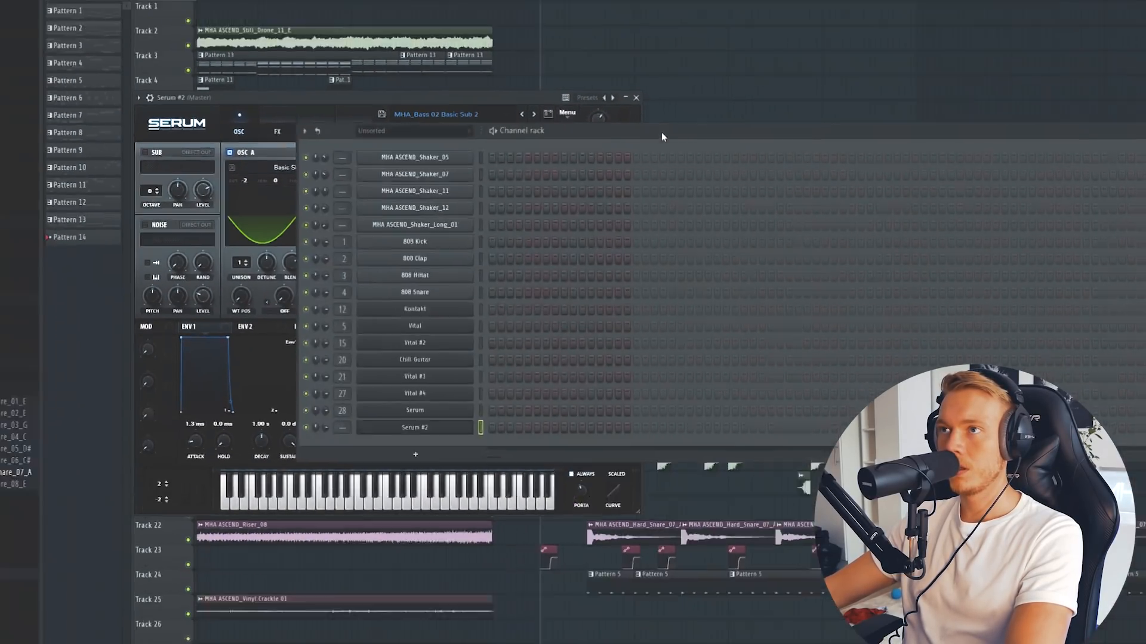
left_click(427, 25)
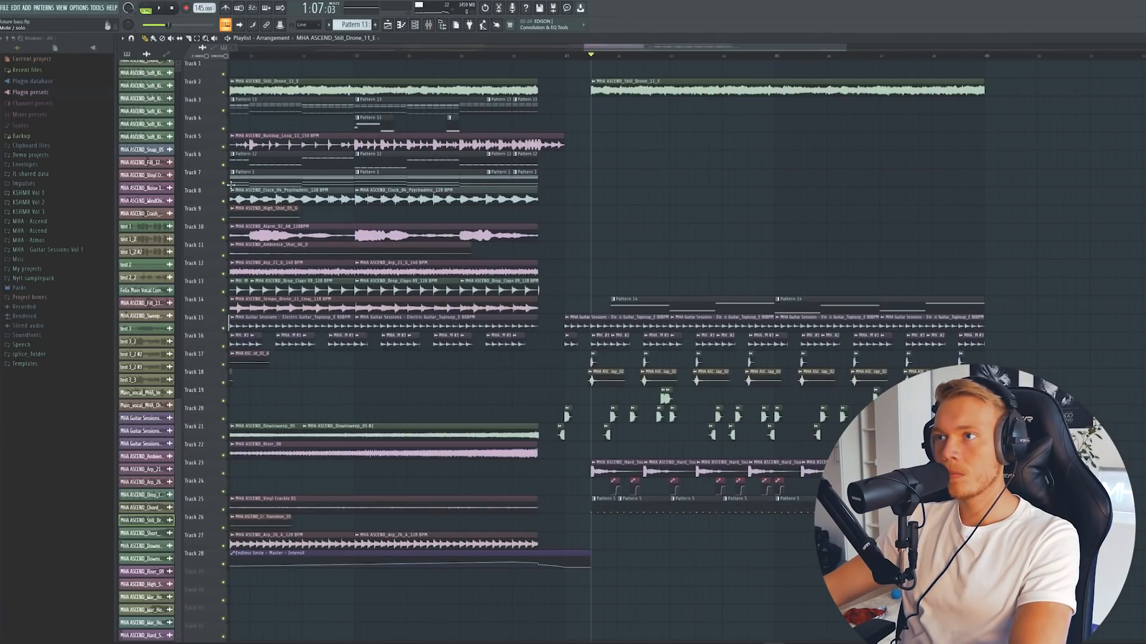
Audition the MHA - Ascend sweeps and place Short_Upsweep_01 on Track 24 and Short_Upsweep_Rewind_Time on Track 25, leading into the drop.
key("space")
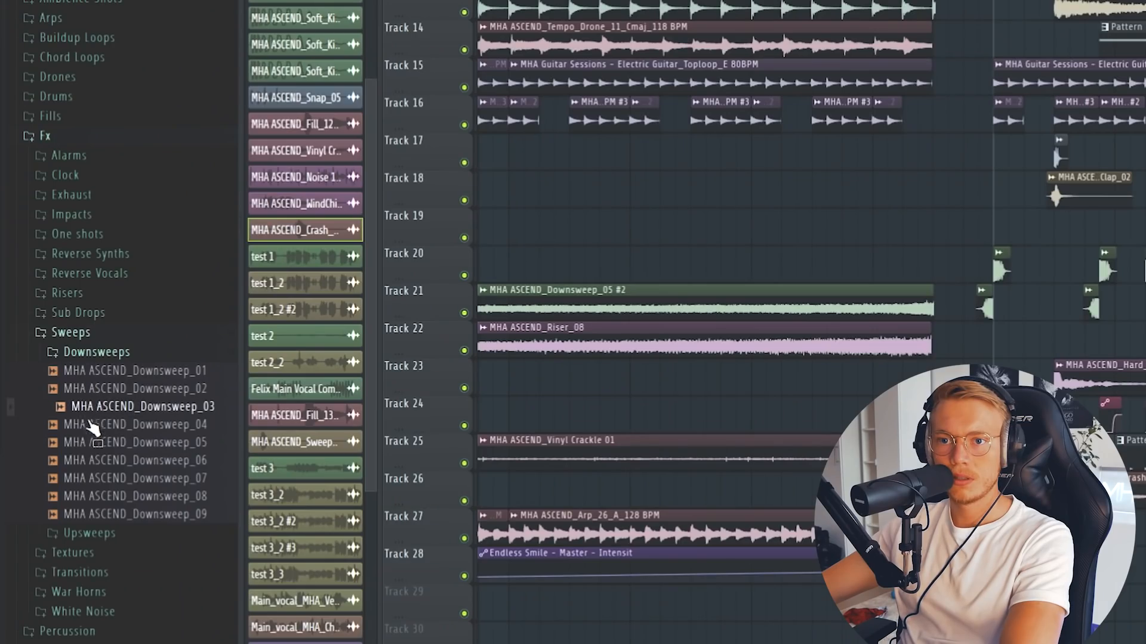
key("Down")
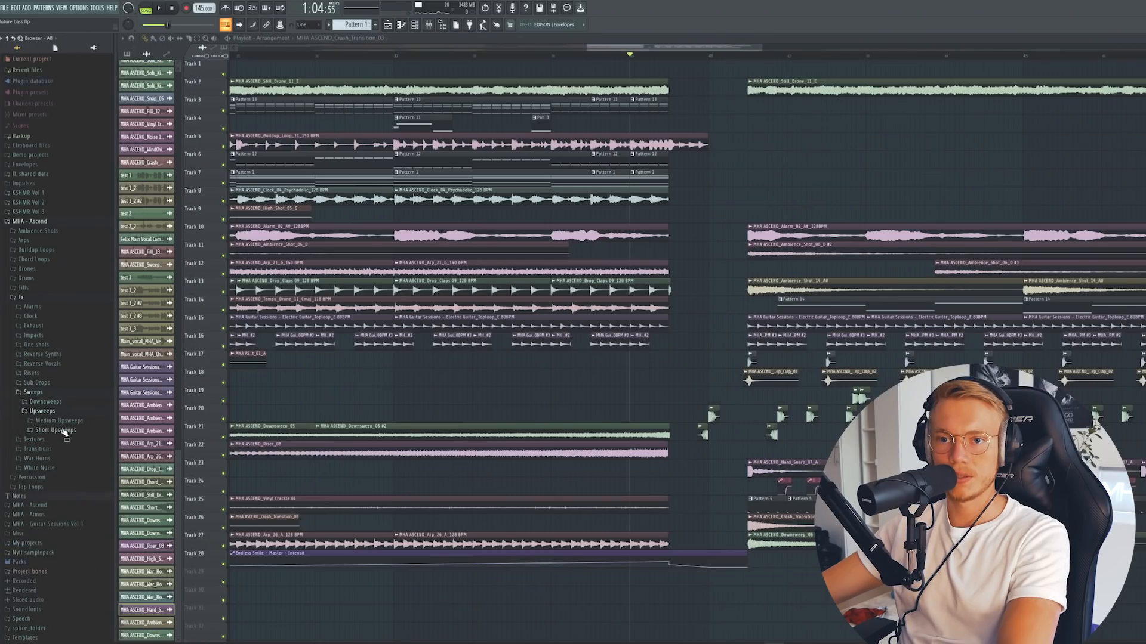
left_click(57, 430)
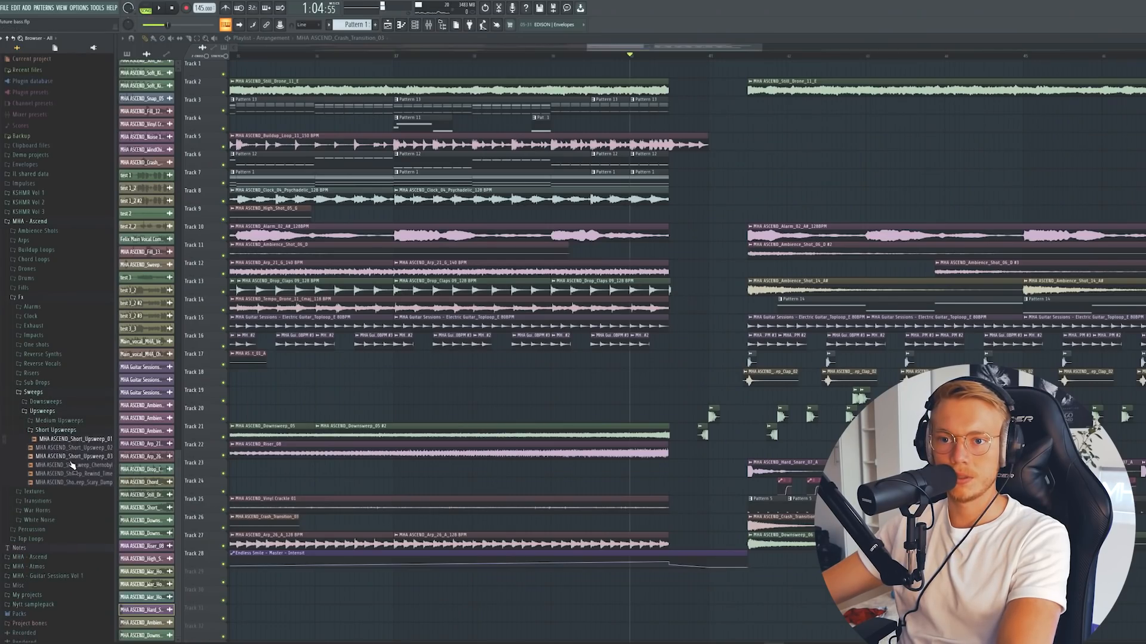
left_click_drag(72, 485, 677, 501)
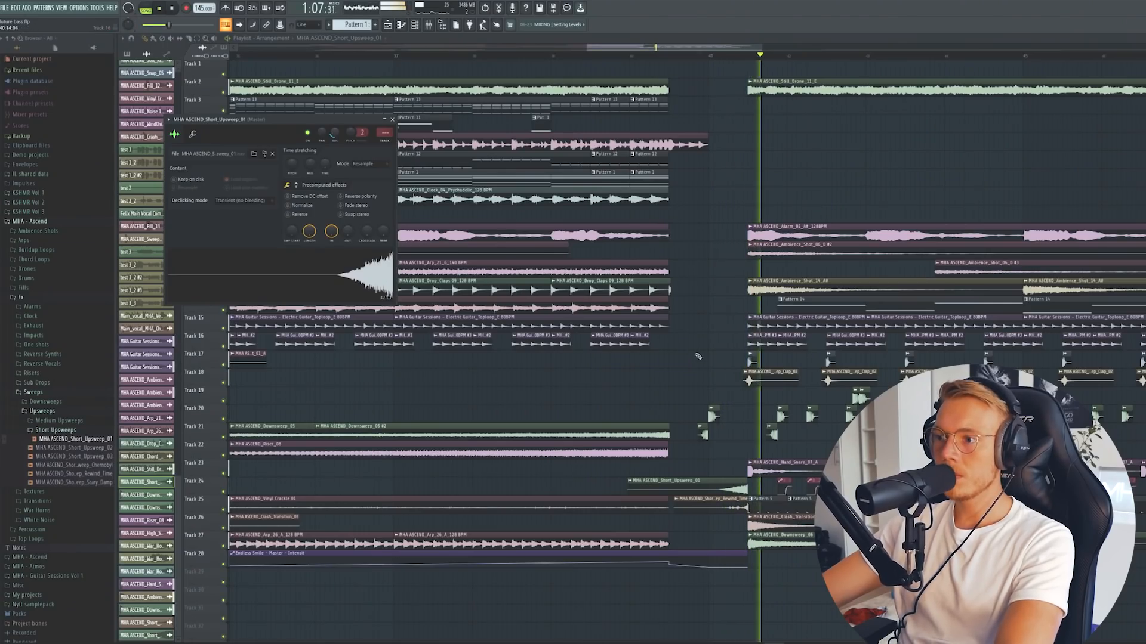
left_click(392, 119)
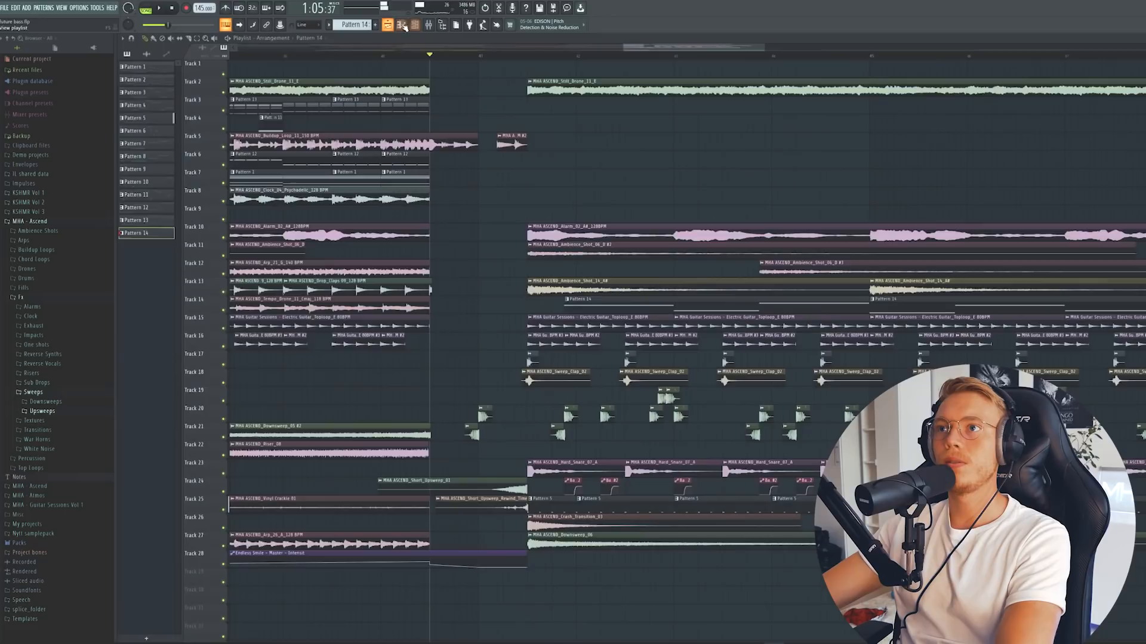
Create Pattern 15 with a new Vital instrument and load the Bass First Hit preset from the Mha Vital Soundbank.
key("F6")
left_click(381, 26)
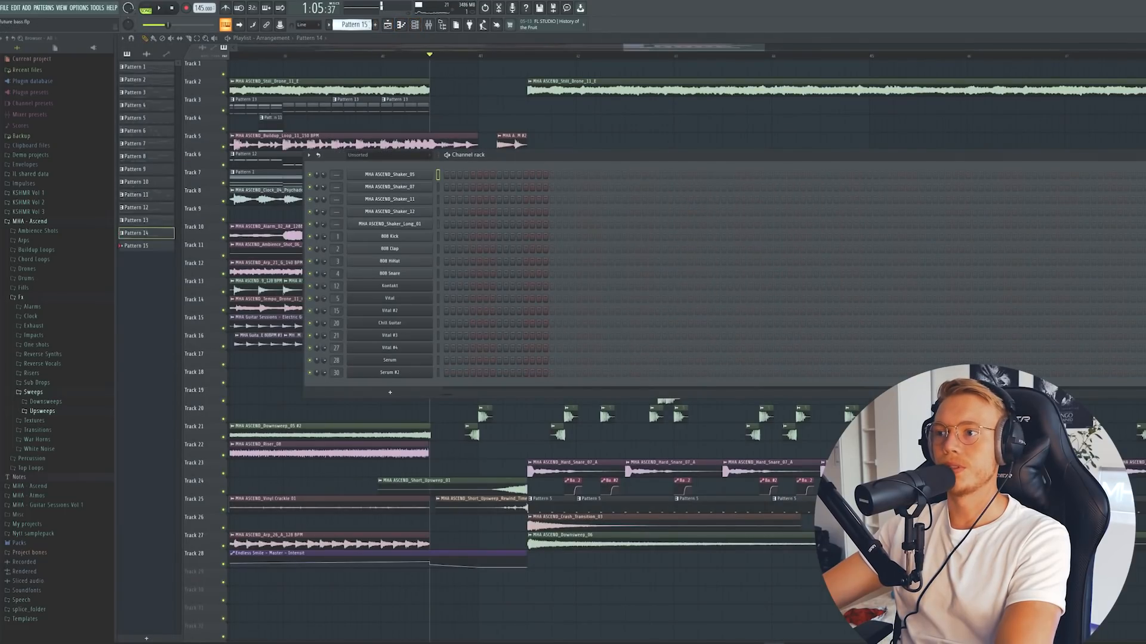
left_click(406, 392)
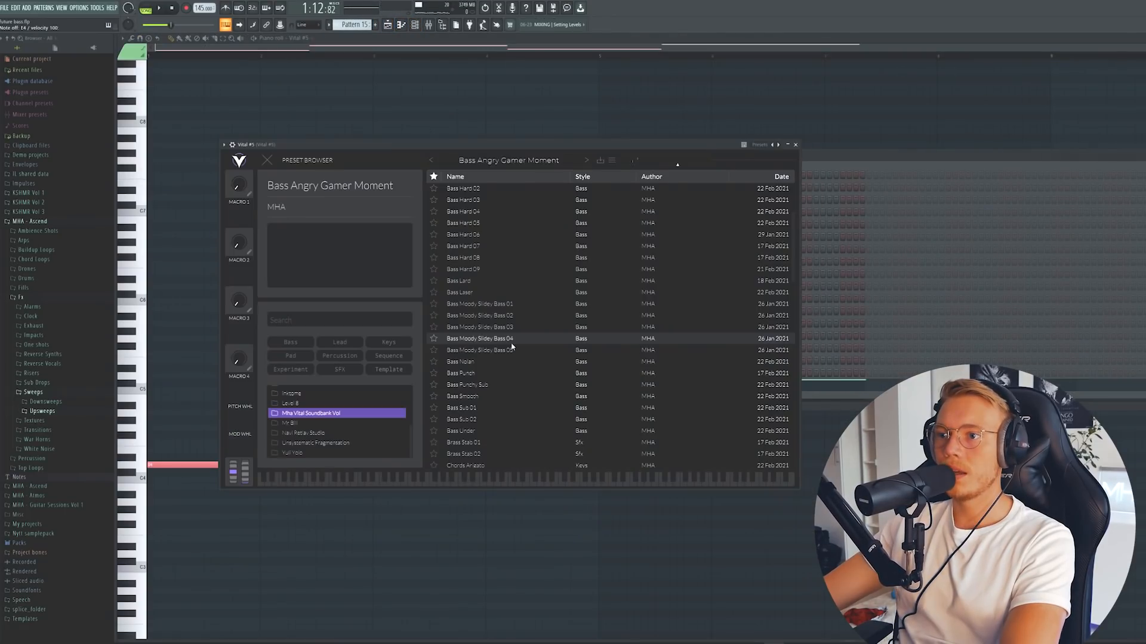
scroll(511, 345, "down", 3)
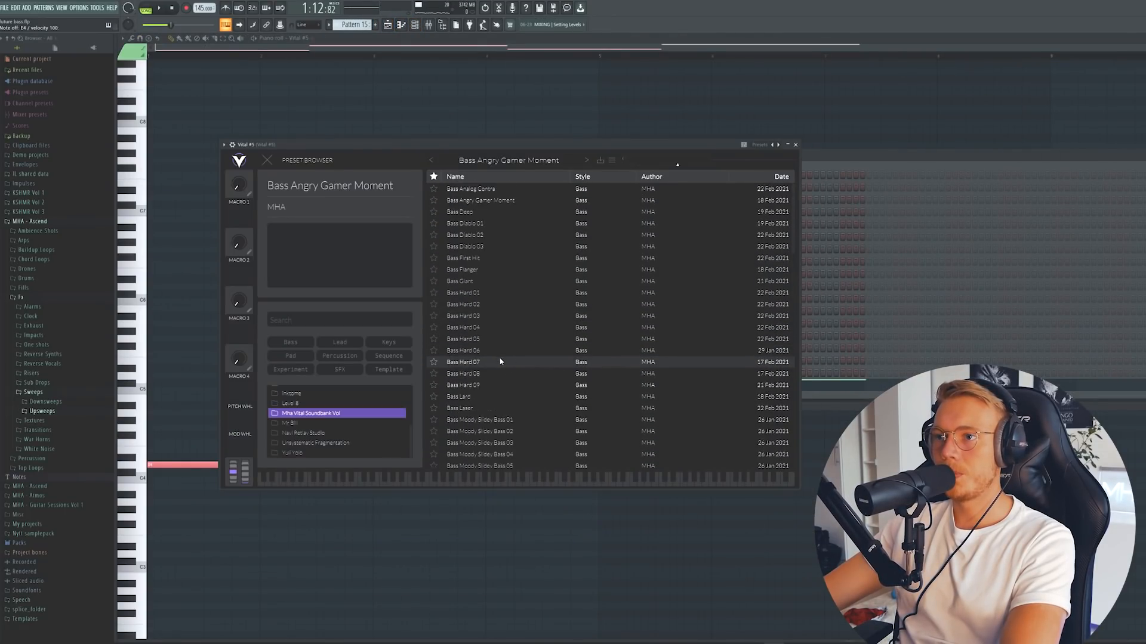
left_click(486, 259)
left_click_drag(534, 149, 544, 148)
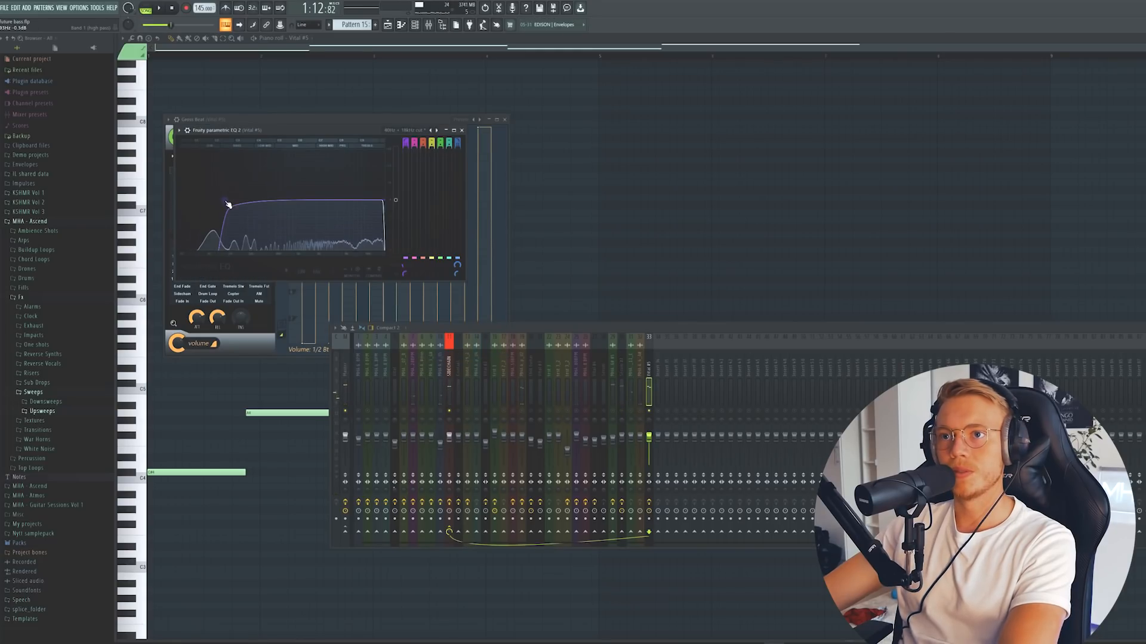
Cut the low frequencies of Vital #5 with Fruity parametric EQ 2, and raise the level of its White Noise sampler.
key("space")
left_click_drag(227, 204, 242, 210)
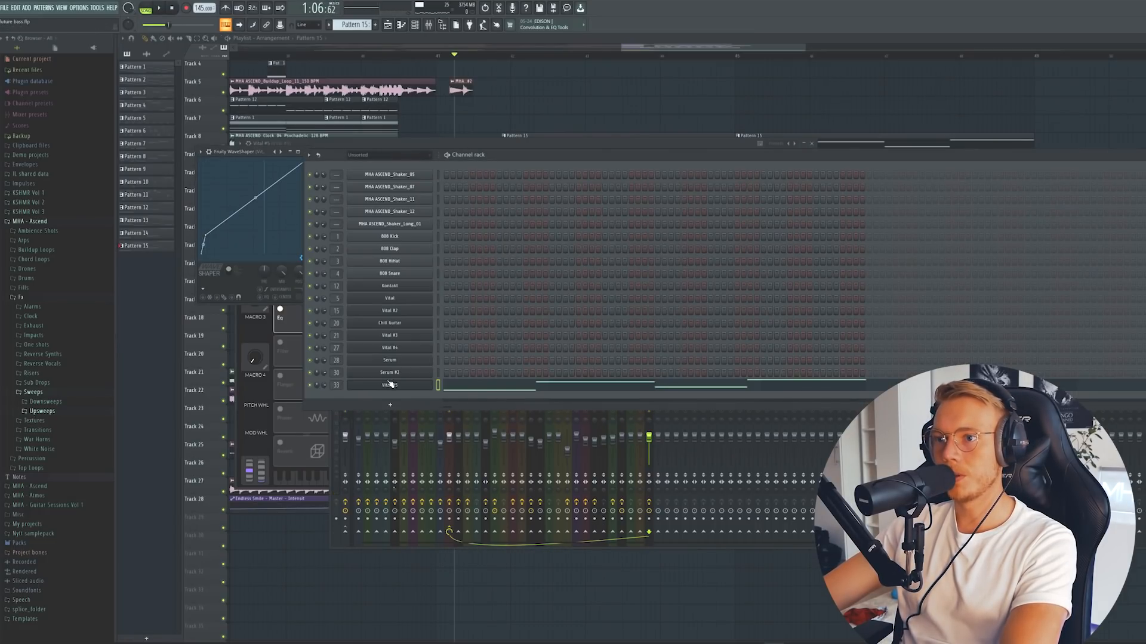
left_click(389, 384)
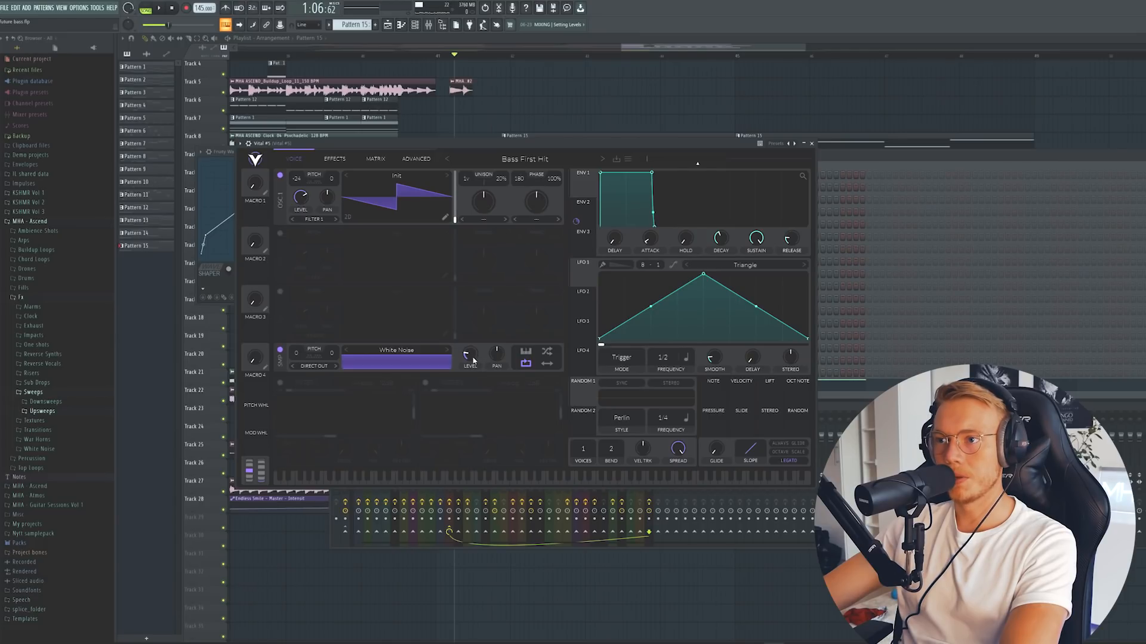
left_click_drag(454, 146, 461, 146)
key("space")
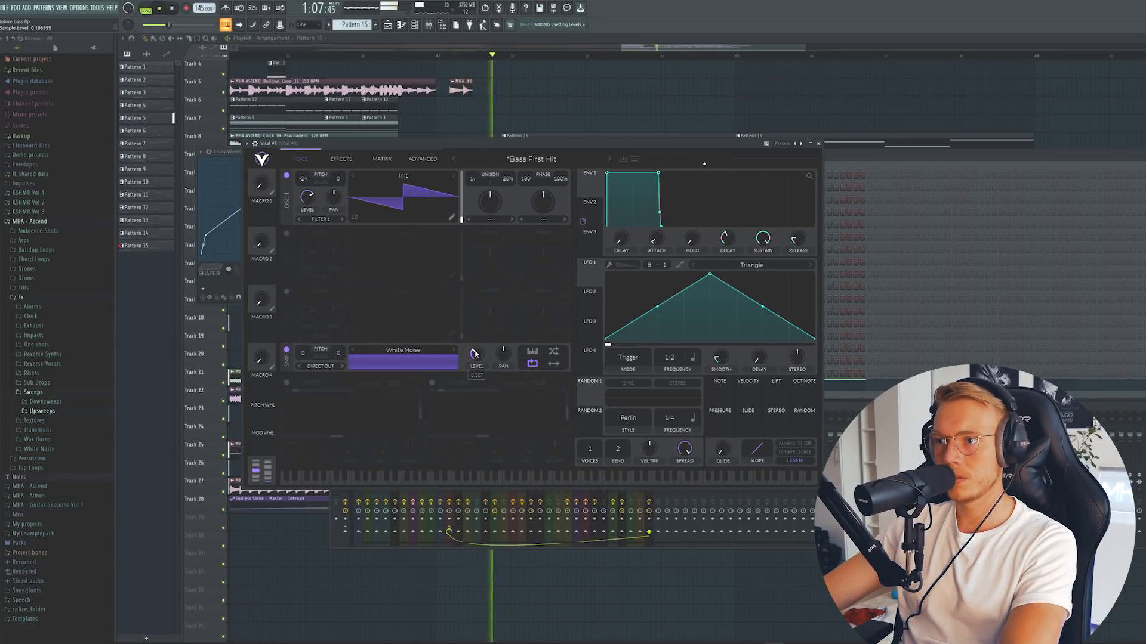
mouse_move(476, 356)
left_mouse_down()
mouse_move(481, 322)
mouse_move(485, 335)
left_mouse_up()
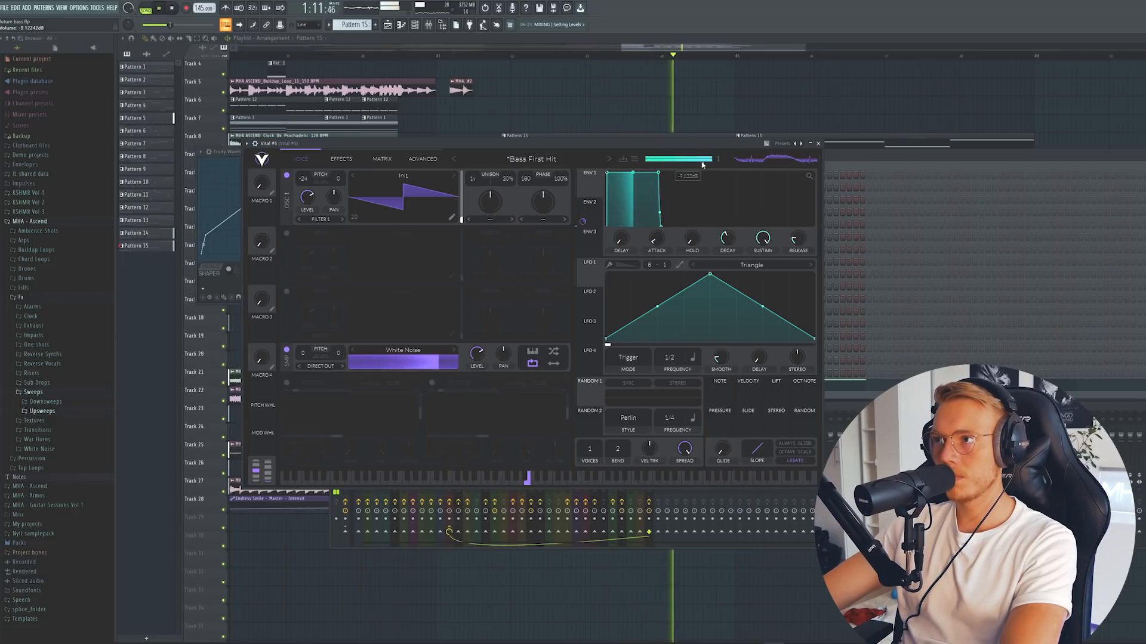
Adjust the high-band gain of the OTT compressor on Vital #5's mixer track while the drop plays.
key("F9")
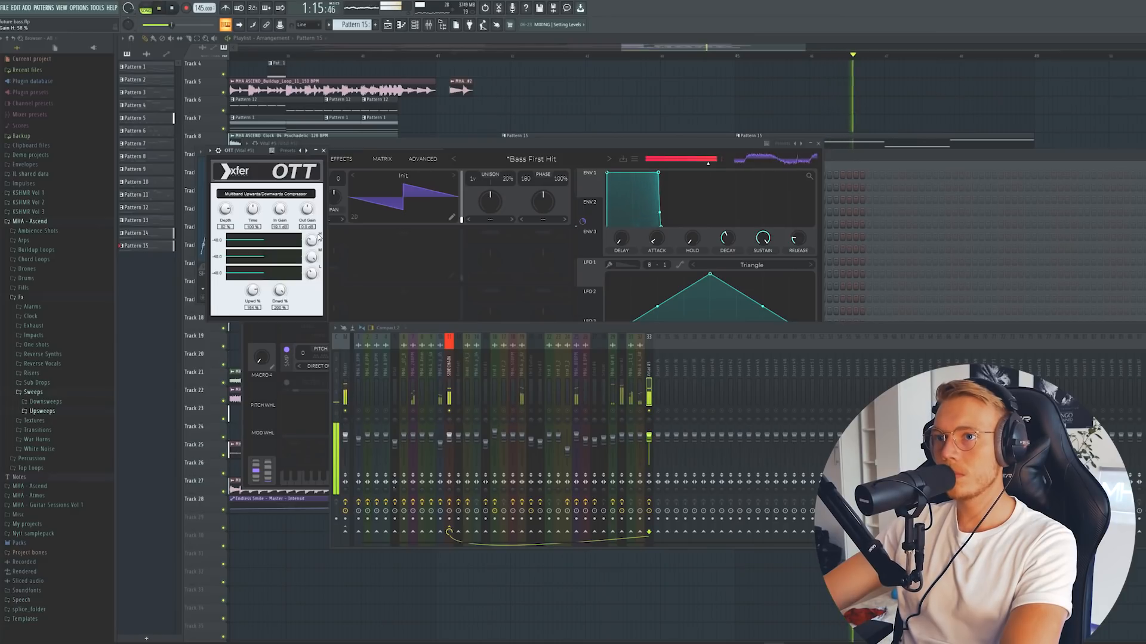
right_click(783, 100)
scroll(780, 106, "up", 3)
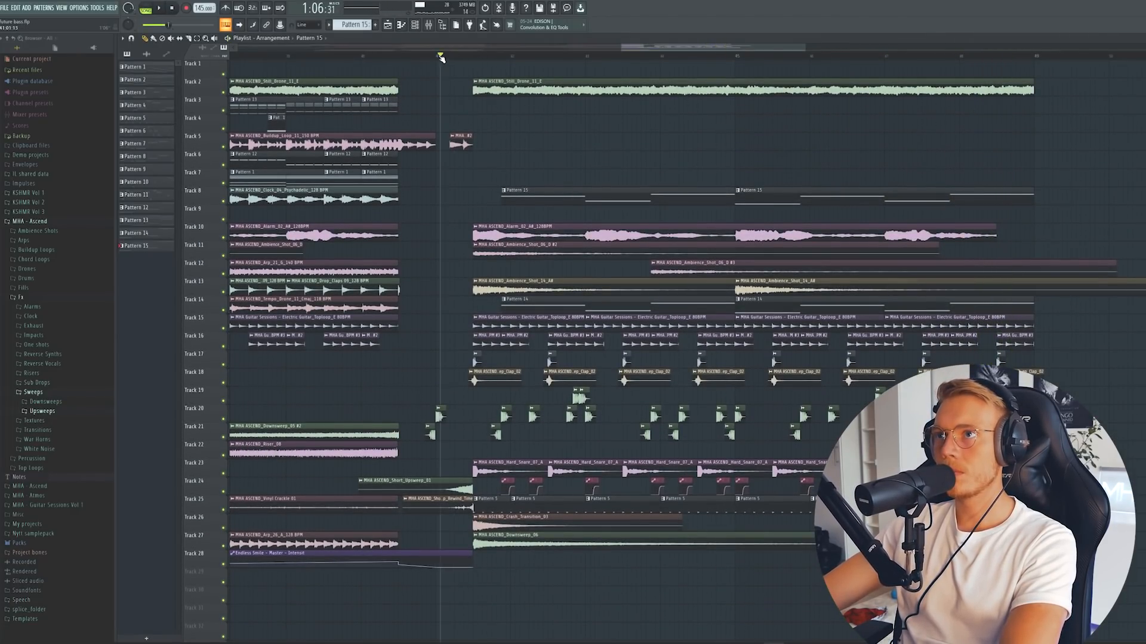
Add a third Serum instrument for Pattern 16 and load the MHA_Chords 08 Sawy preset from MHA Serum Vol 1.
left_click(428, 24)
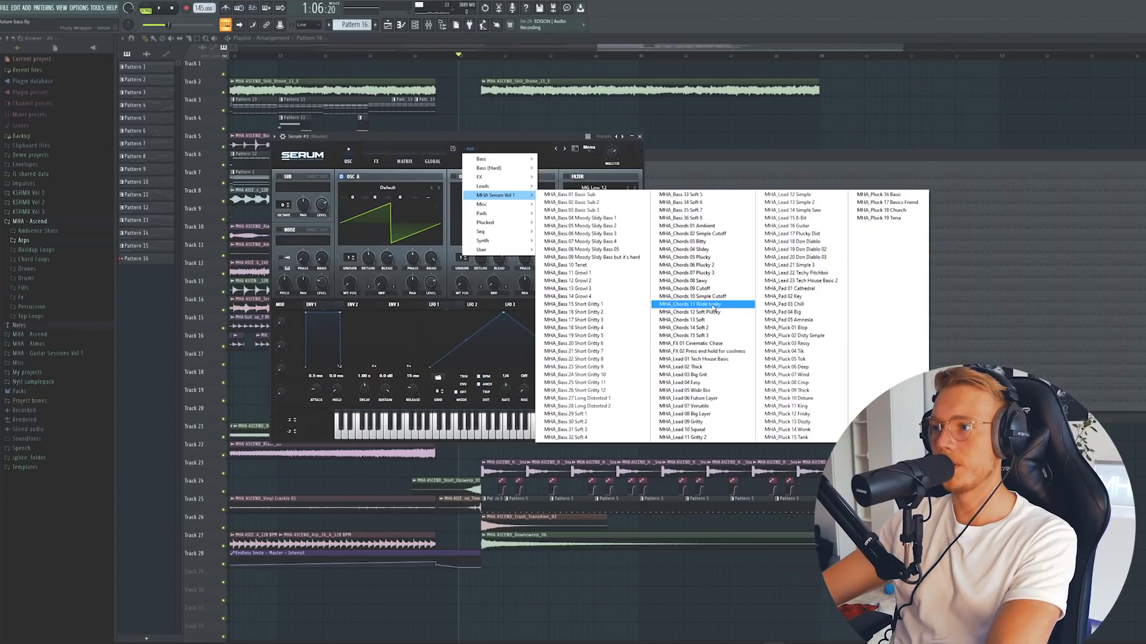
left_click(714, 281)
left_click_drag(533, 139, 546, 145)
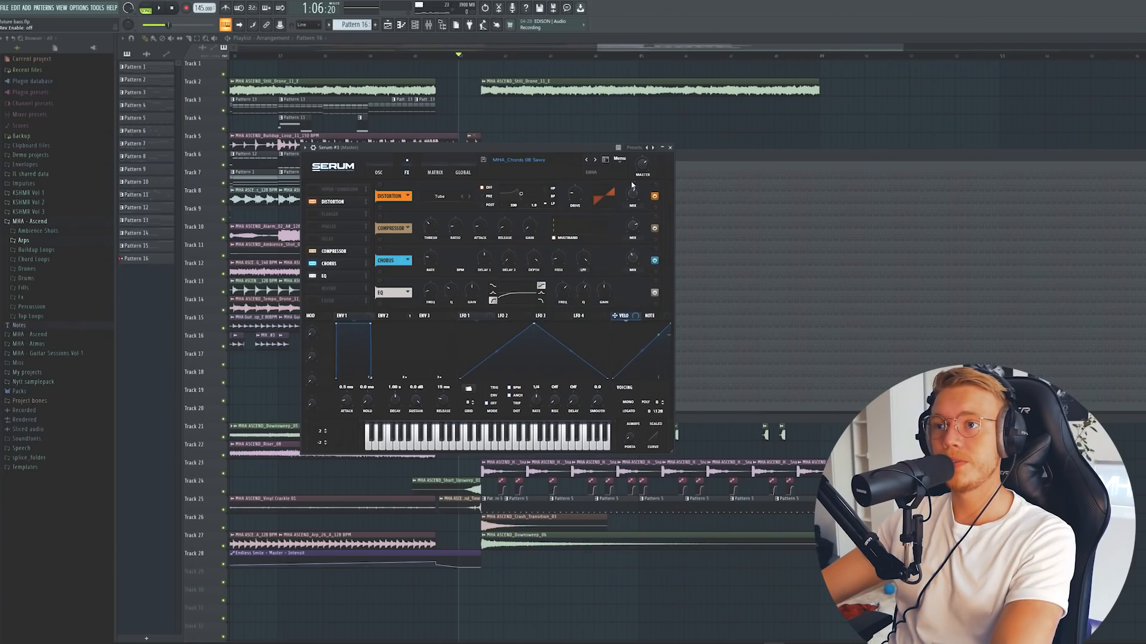
Transpose the four bass notes in Serum #3's piano roll and copy them to higher pitches as the chords' upper voices.
key("F6")
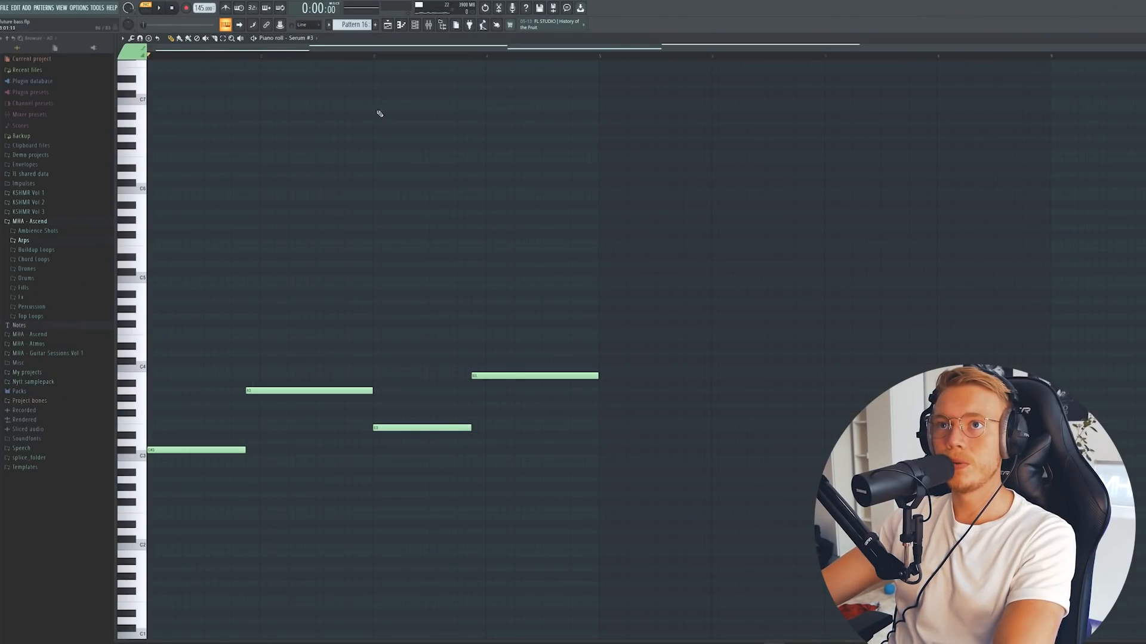
scroll(521, 219, "up", 3)
scroll(507, 209, "down", 1)
key("space")
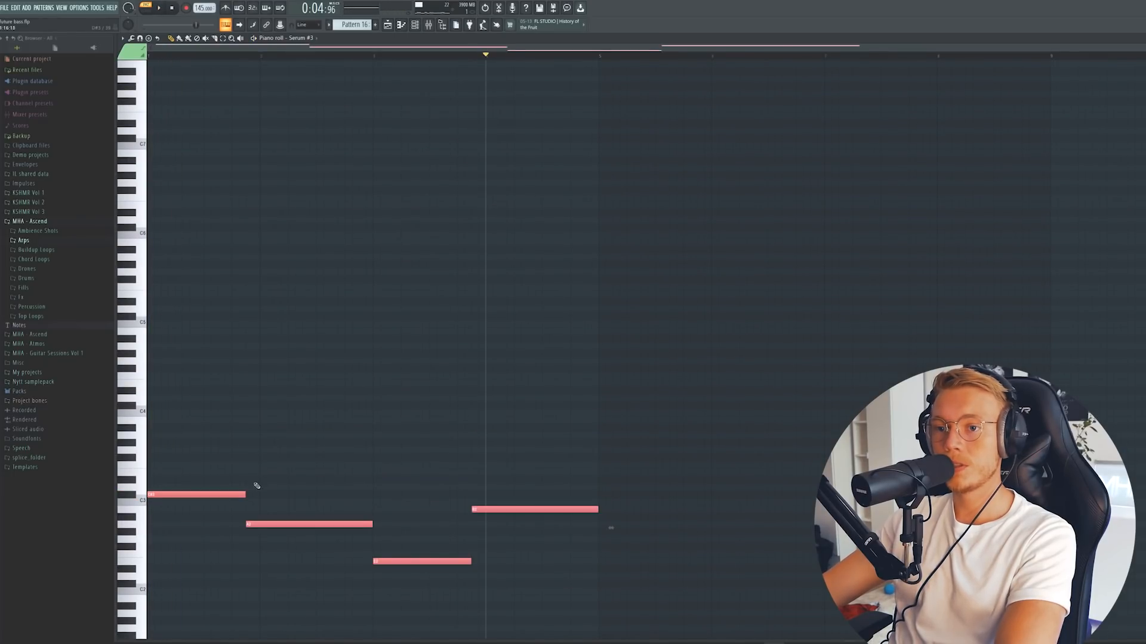
left_click_drag(160, 490, 159, 260)
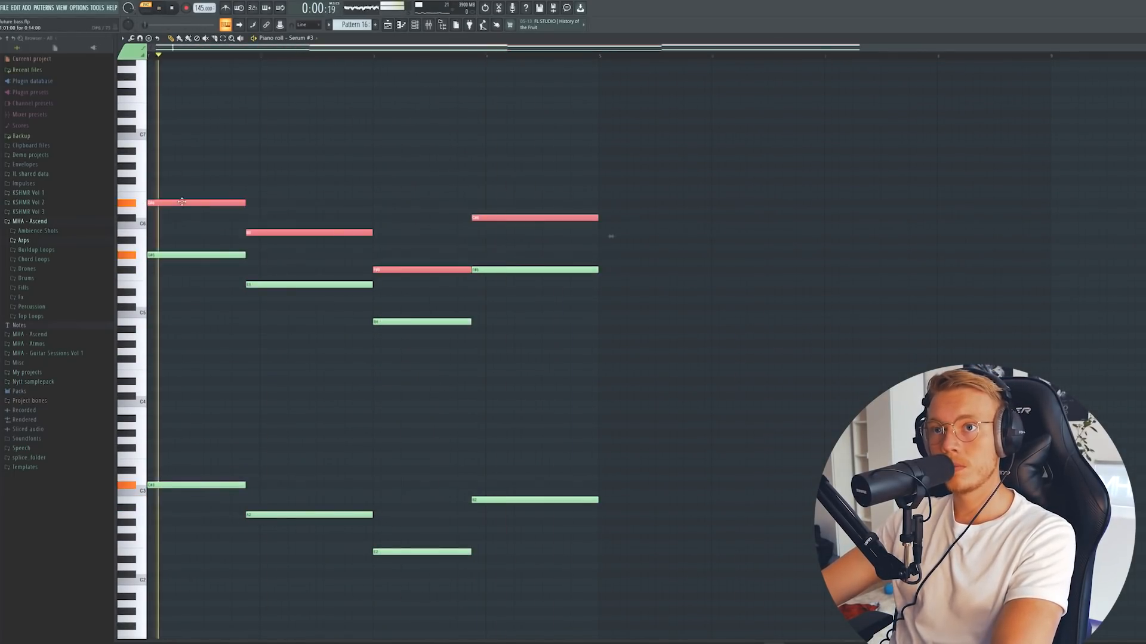
left_click(249, 188)
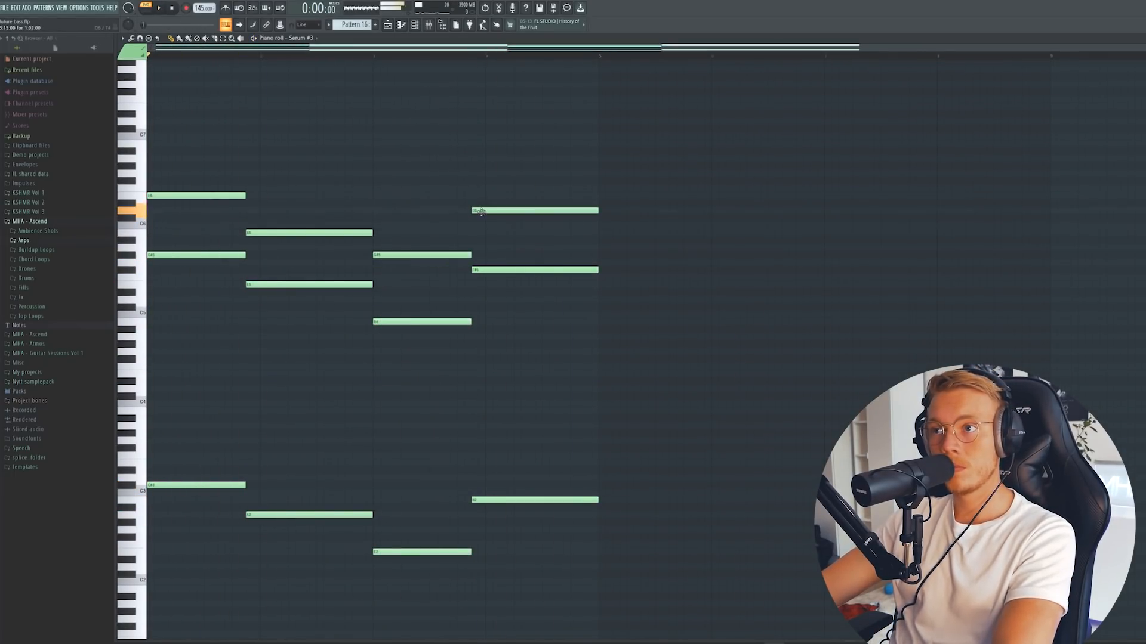
Fill in the inner notes of the four chords in Pattern 16 and play them back.
key("space")
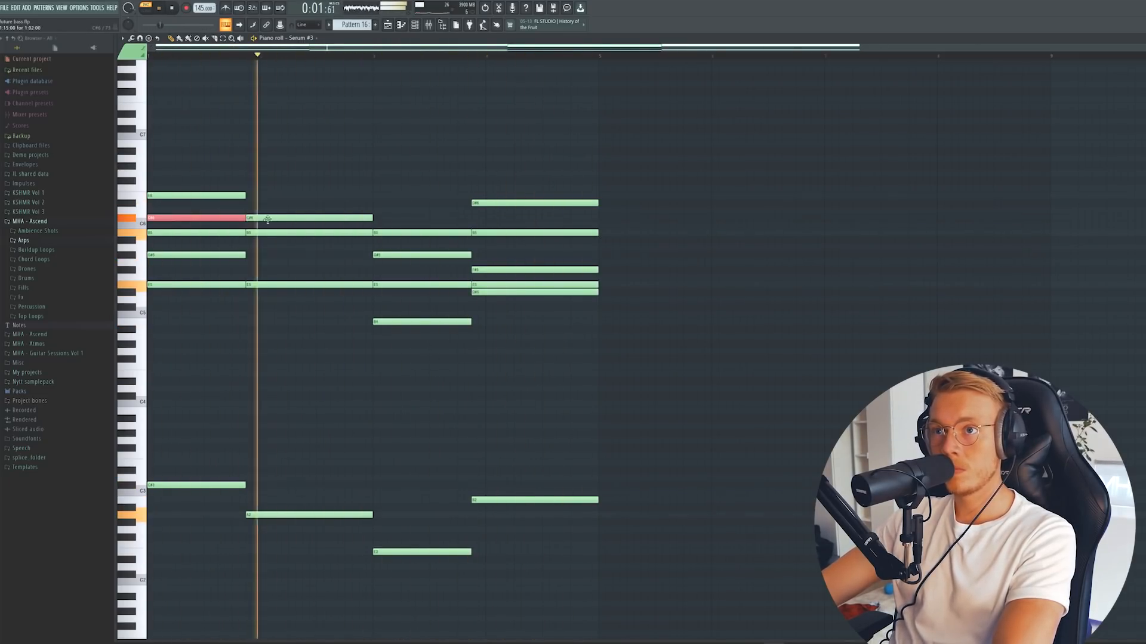
left_click(256, 322)
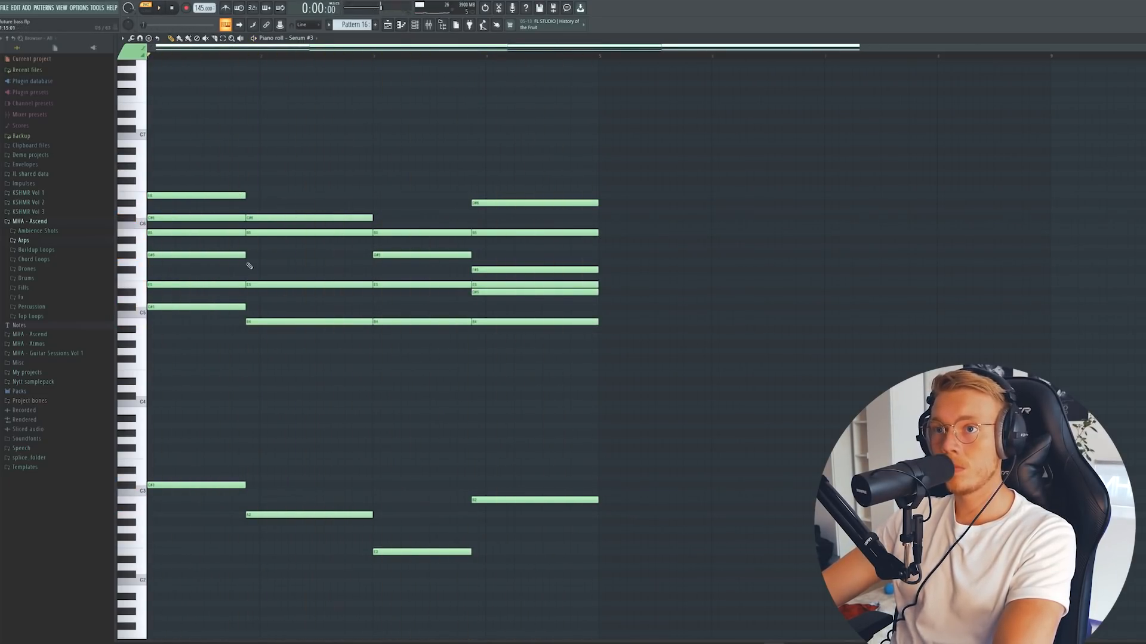
left_click(249, 248)
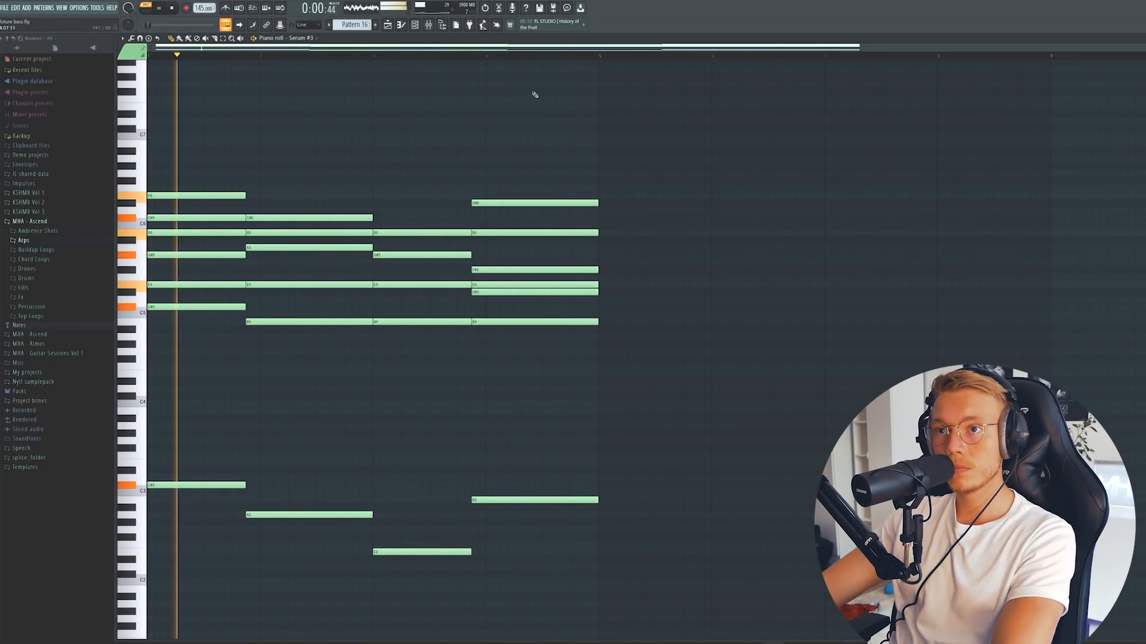
scroll(500, 67, "up", 1)
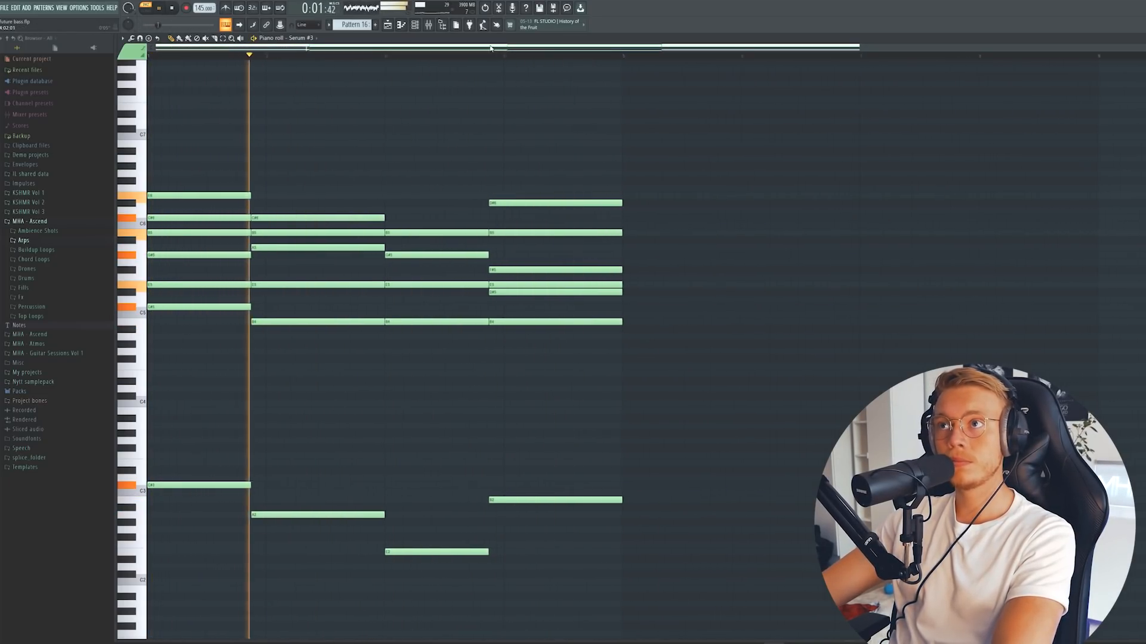
Insert OTT on Serum #3's mixer track and set its depth to 30 %.
left_click(432, 27)
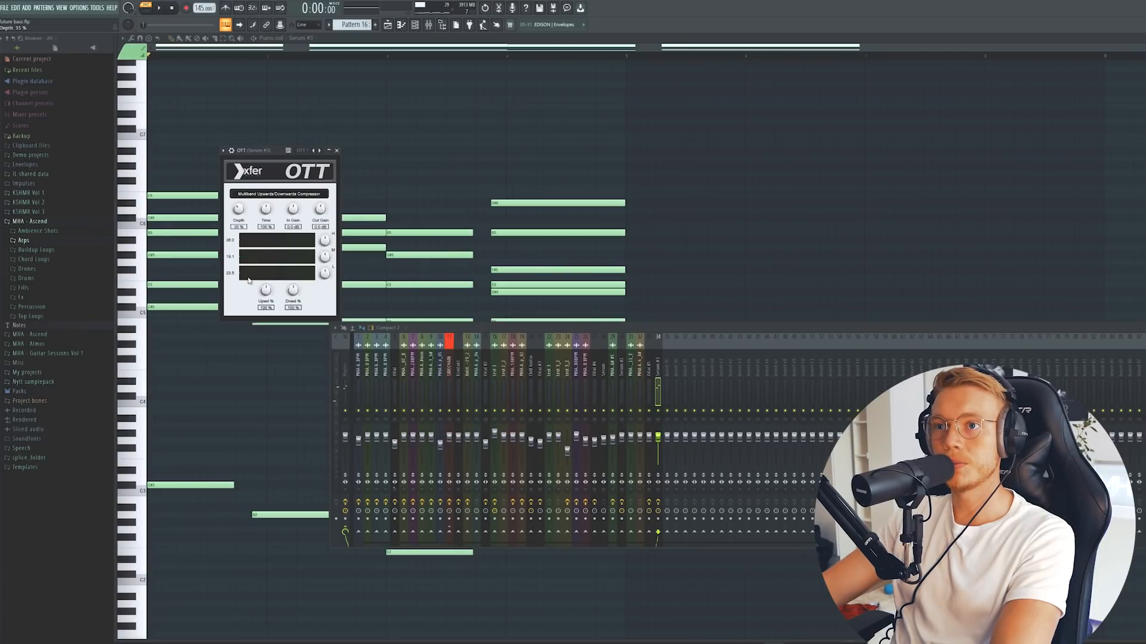
left_click_drag(280, 190, 296, 190)
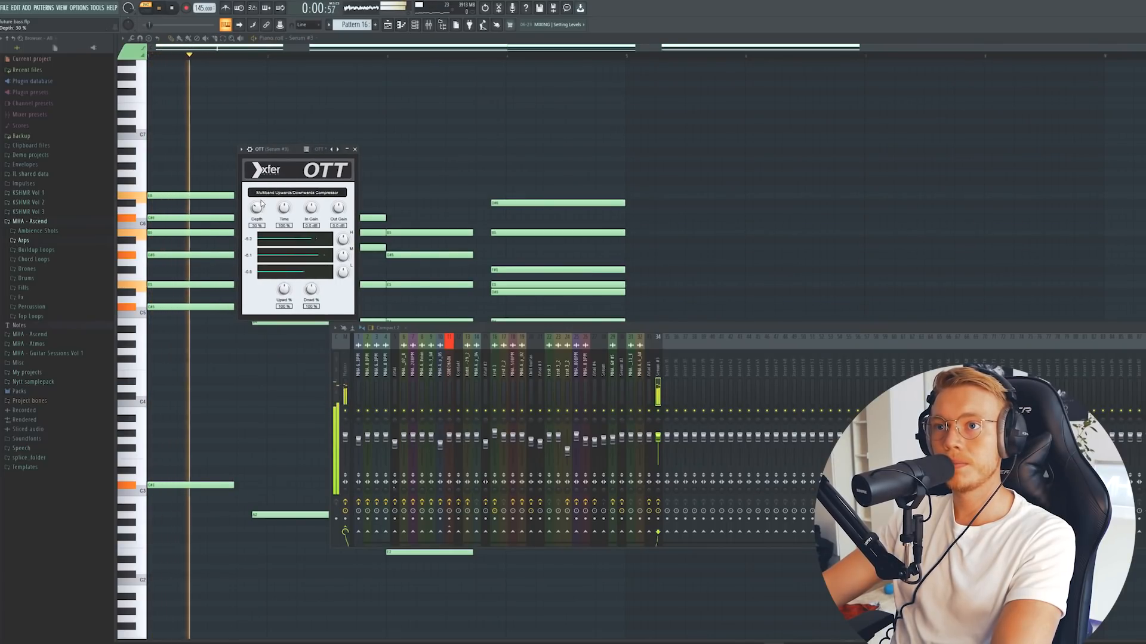
scroll(255, 208, "down", 1)
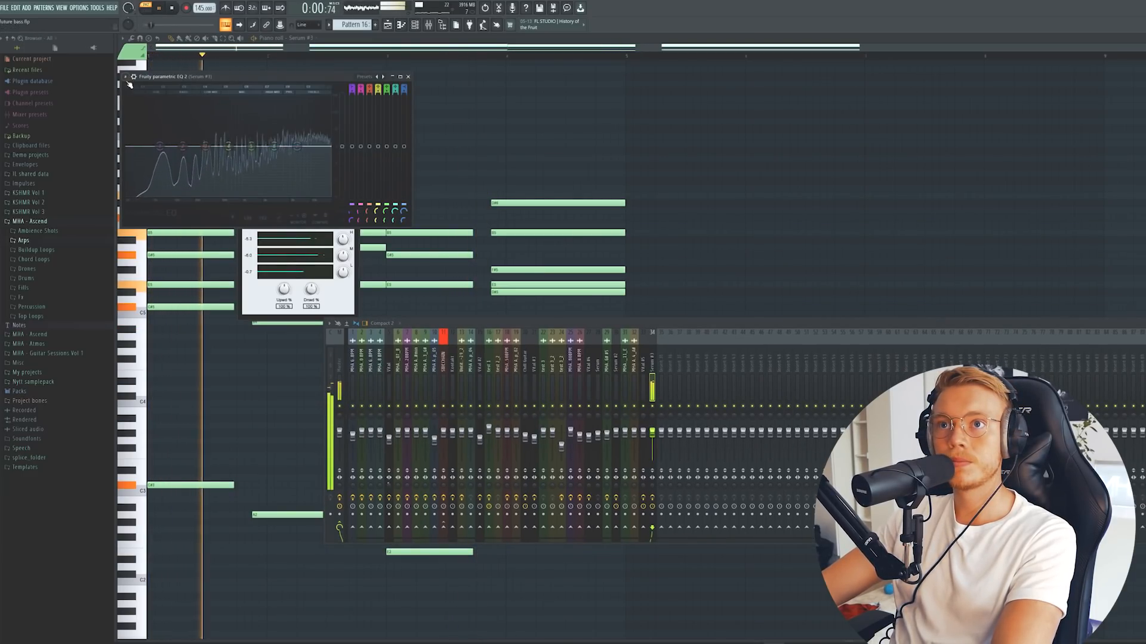
Load a low- and high-cut preset in Fruity parametric EQ 2 on Serum #3, and listen to the filtered chords.
left_click(125, 77)
mouse_move(149, 109)
left_click(244, 131)
key("space")
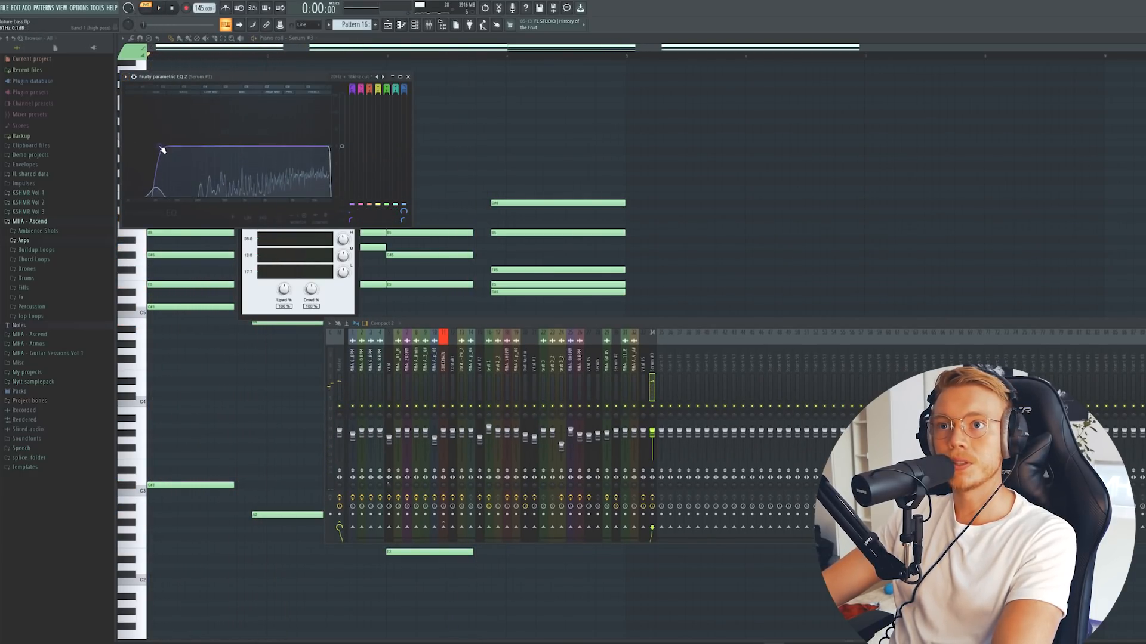
key("space")
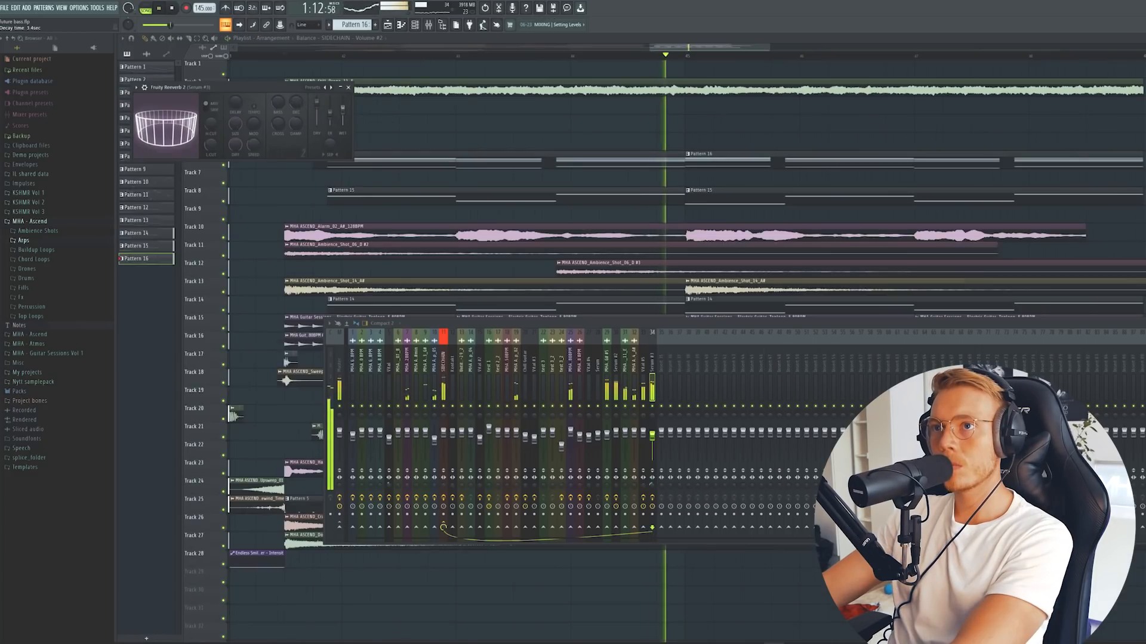
Select all of Serum #3's chord notes in Pattern 16 and bring them over to additional Serum chord layers.
left_click(427, 25)
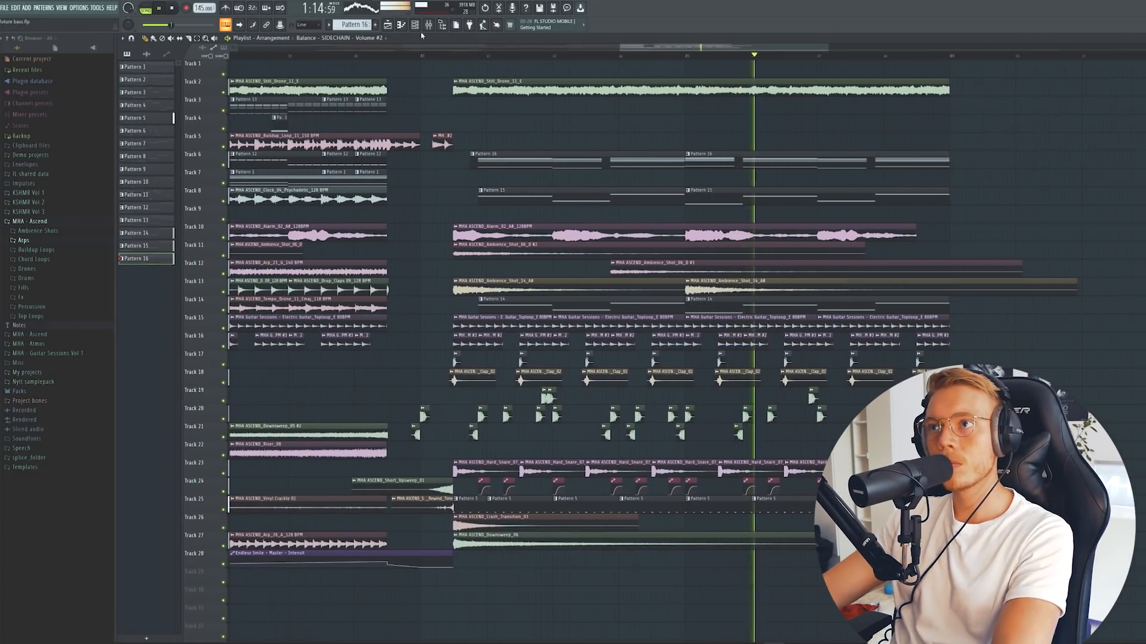
left_click(427, 27)
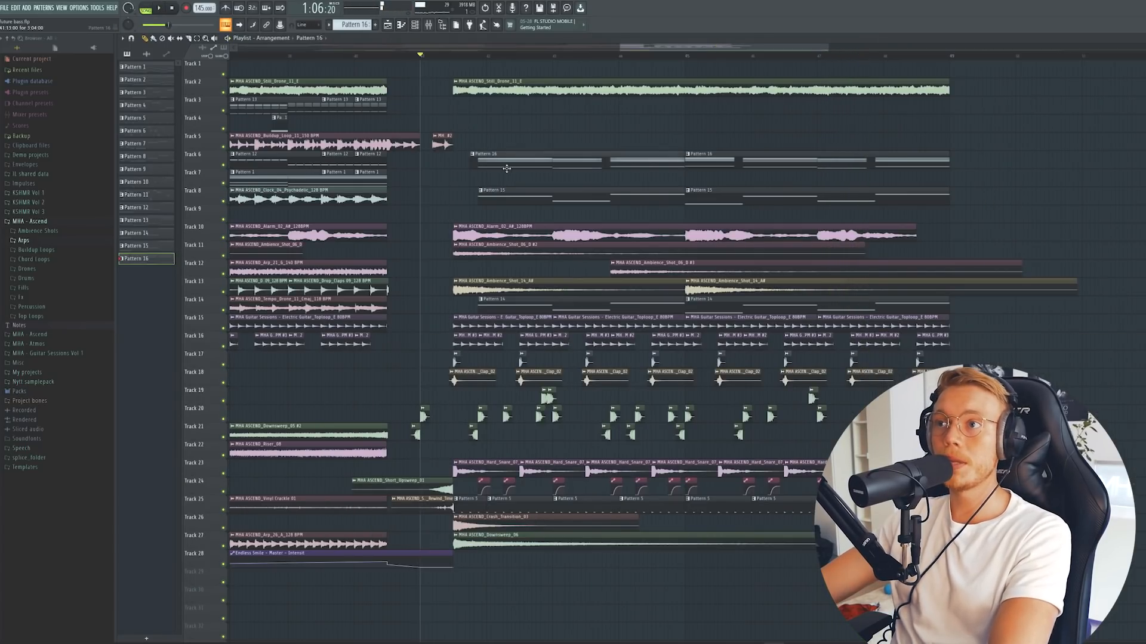
double_click(506, 169)
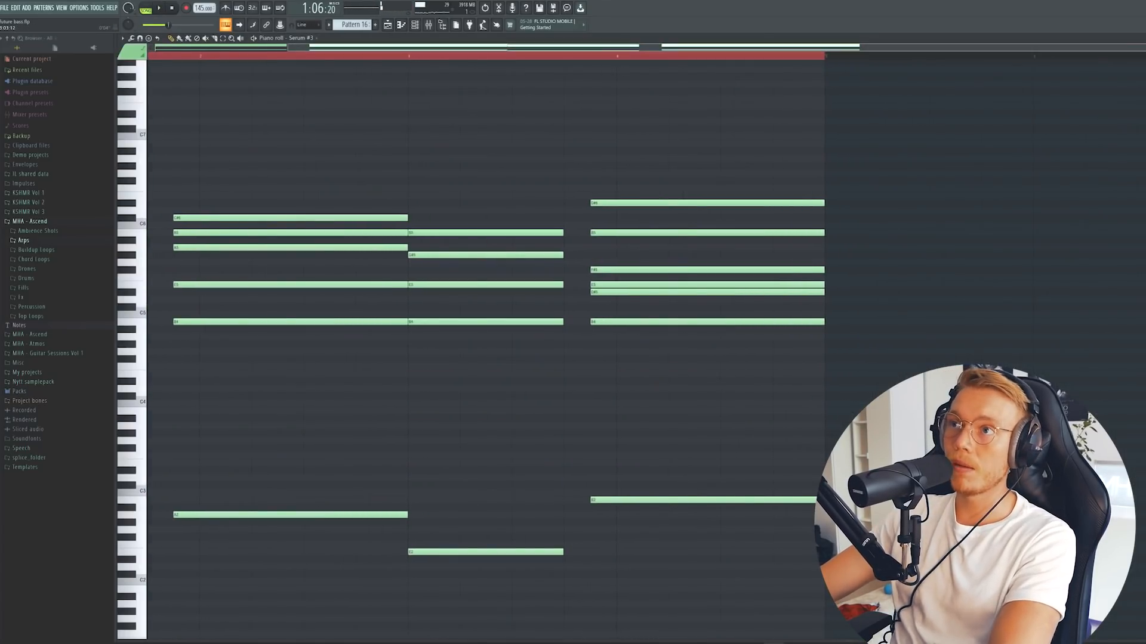
key("ctrl+a")
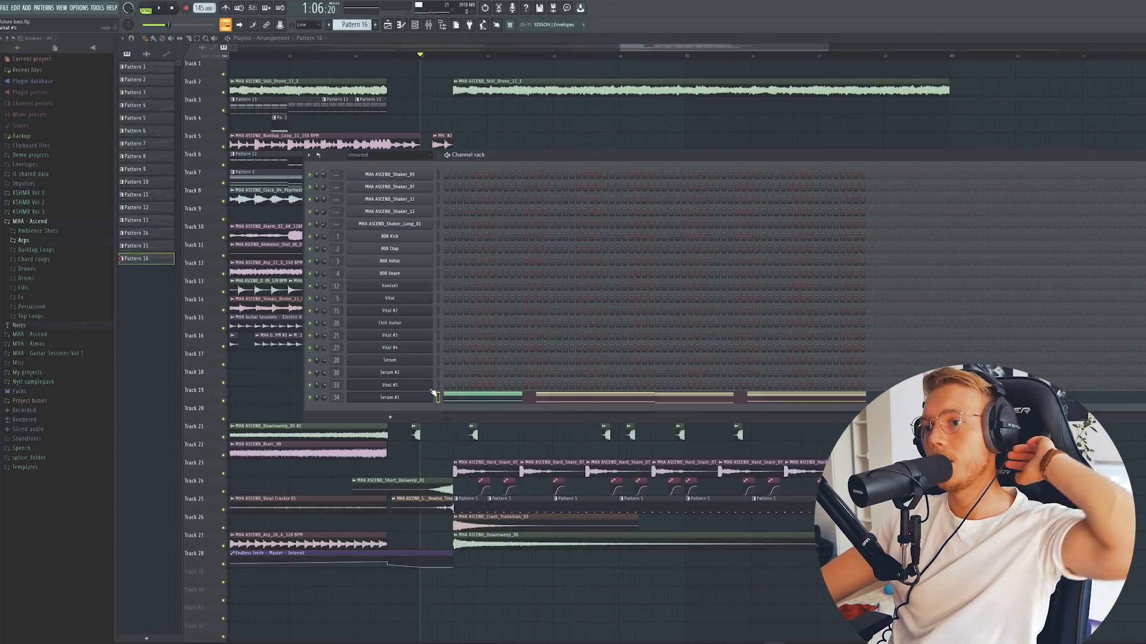
right_click(435, 395)
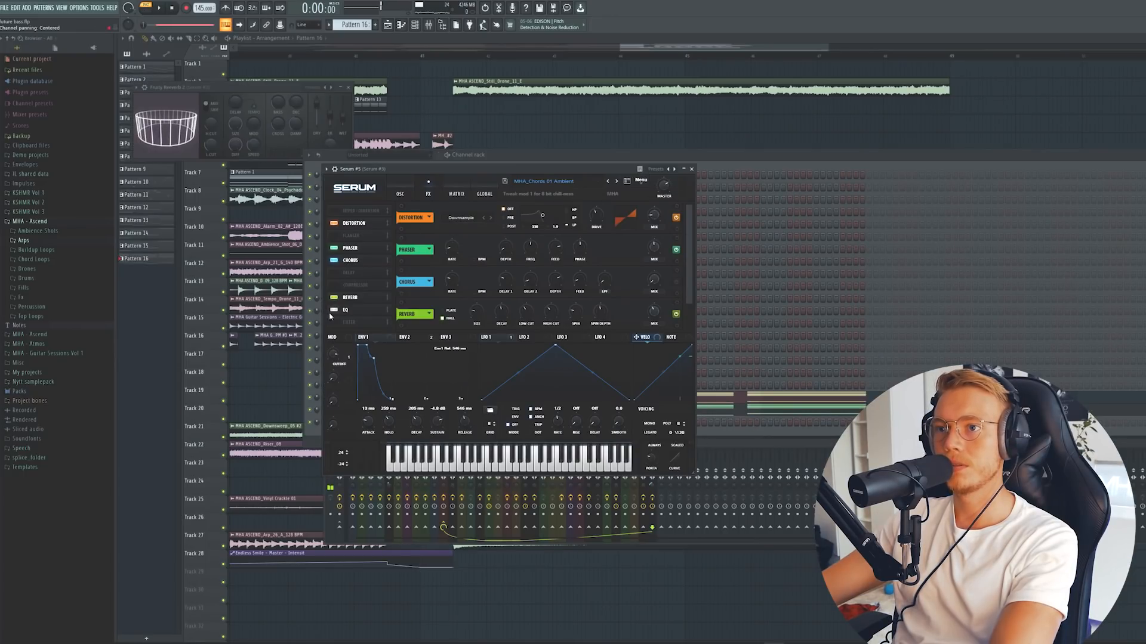
View the oscillators of Serum #5's MHA_Chords 01 Ambient preset and play back the layered chords from bar 41.
left_click(400, 194)
left_click_drag(404, 172, 420, 176)
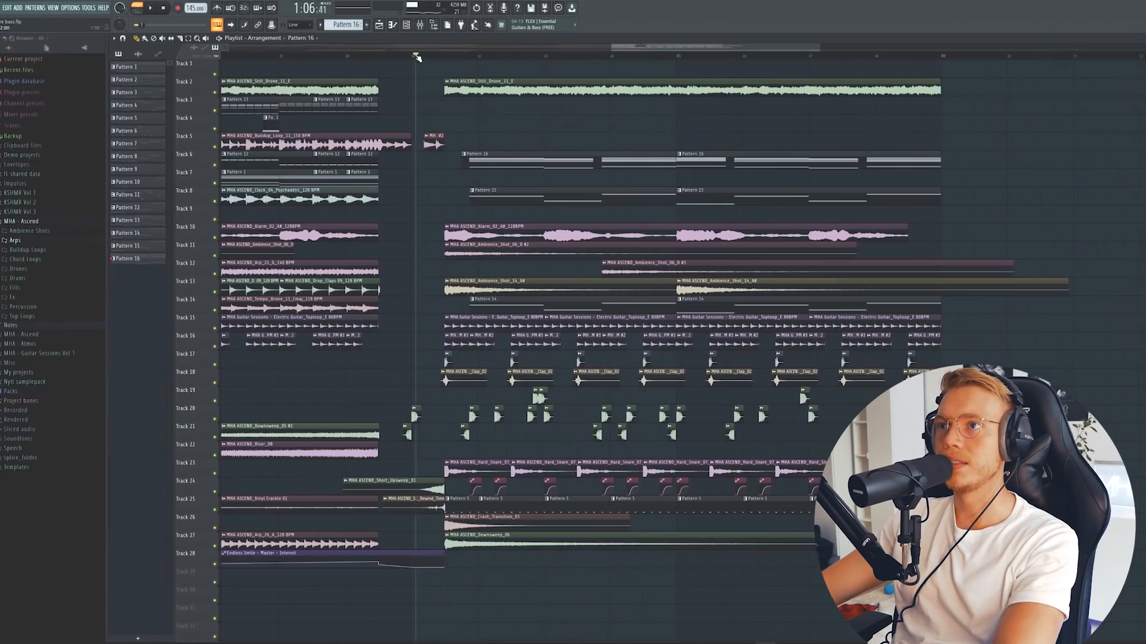
key("space")
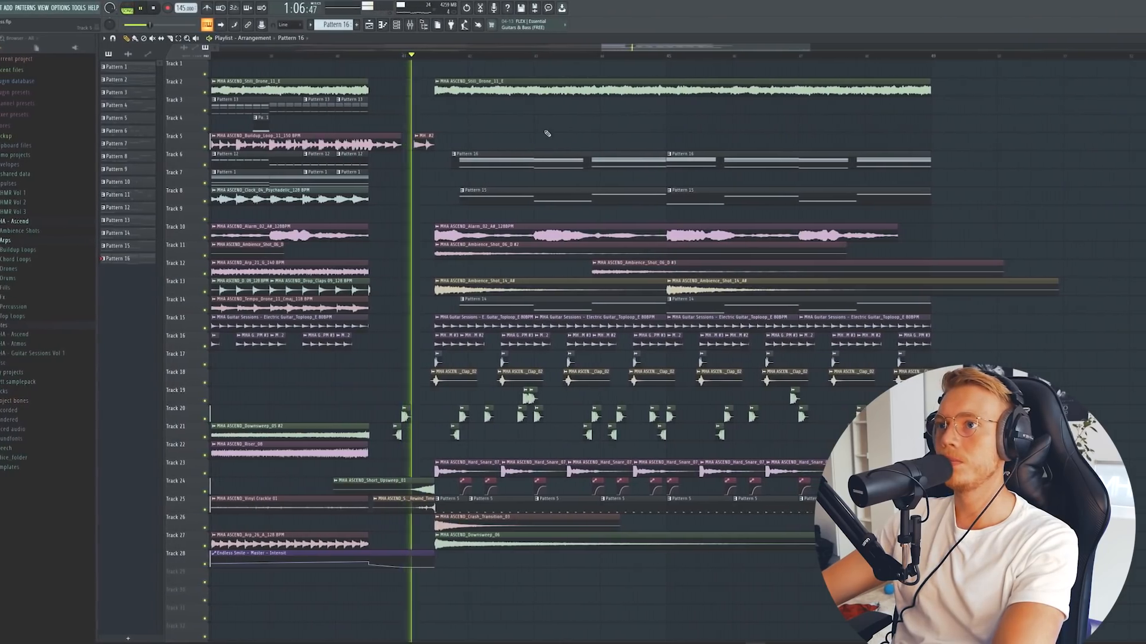
key("F9")
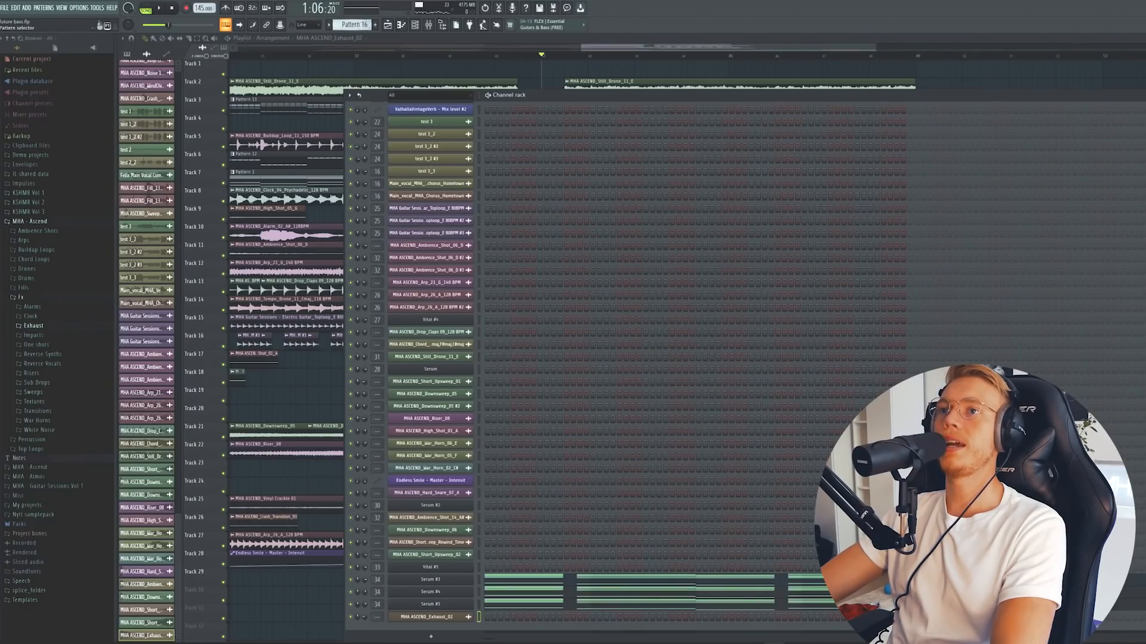
Switch to the new Pattern 17 and add a FLEX instrument channel for the lead melody.
scroll(360, 25, "up", 1)
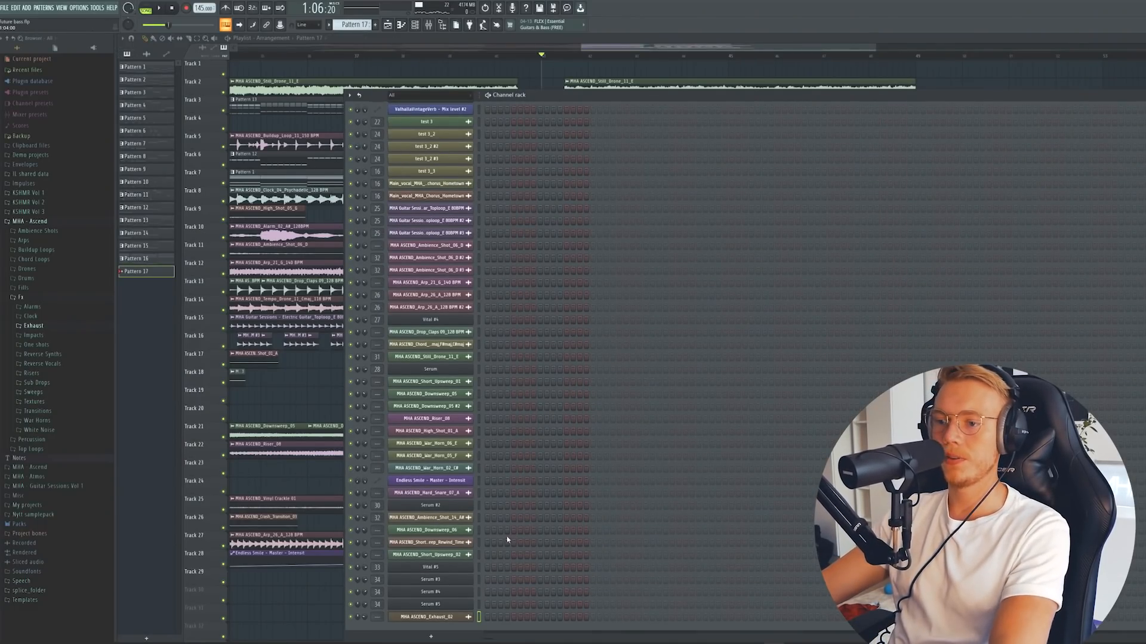
left_click(443, 638)
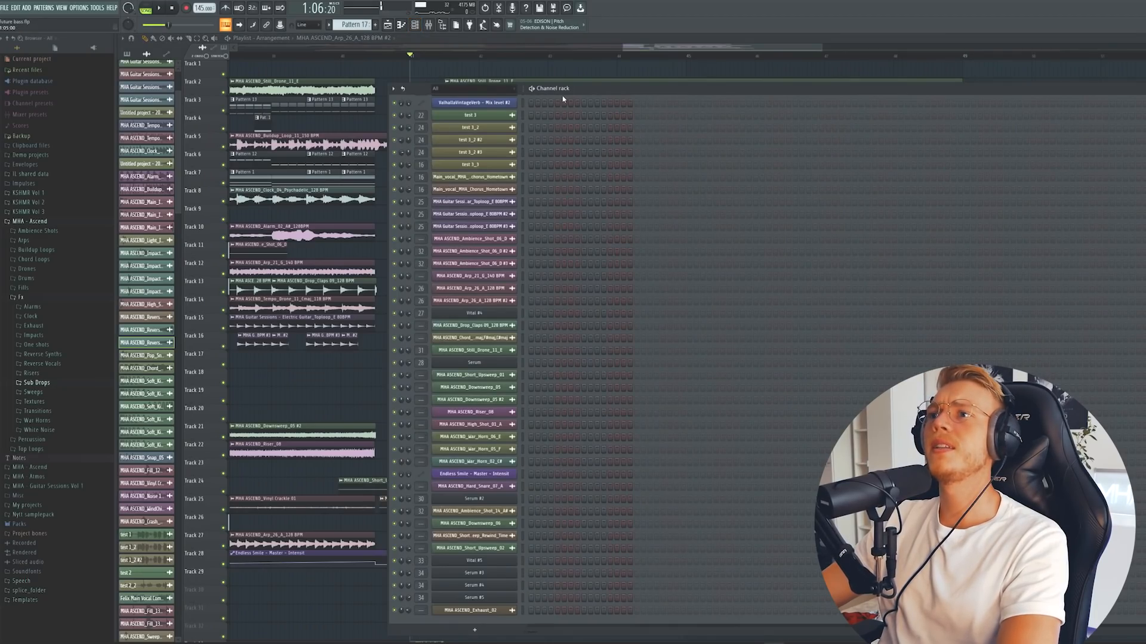
left_click_drag(562, 96, 537, 74)
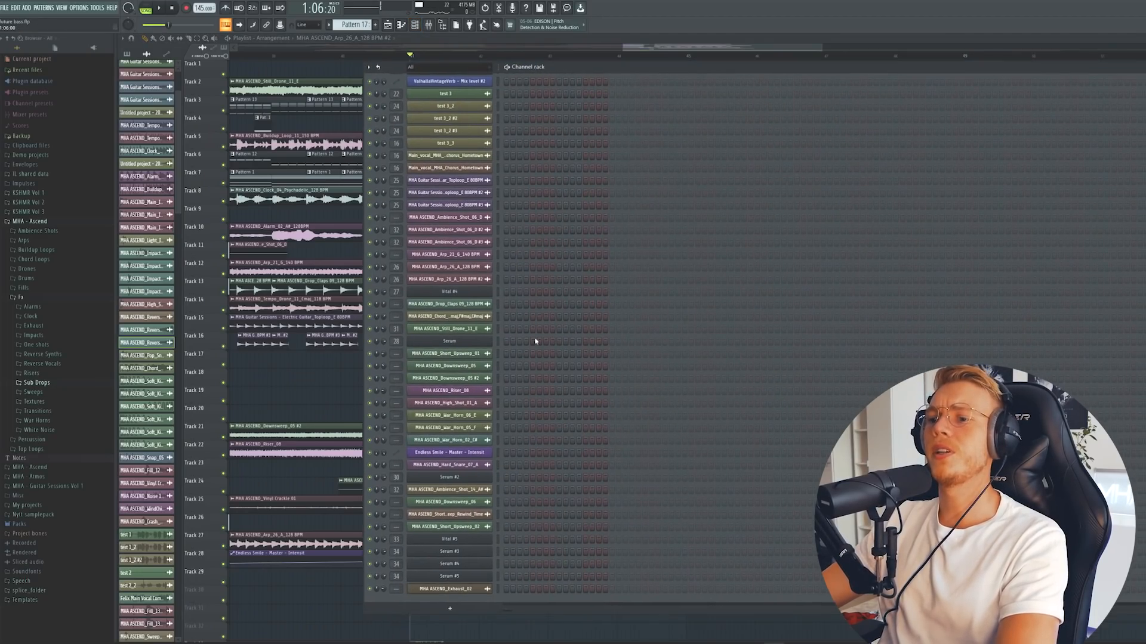
left_click(458, 607)
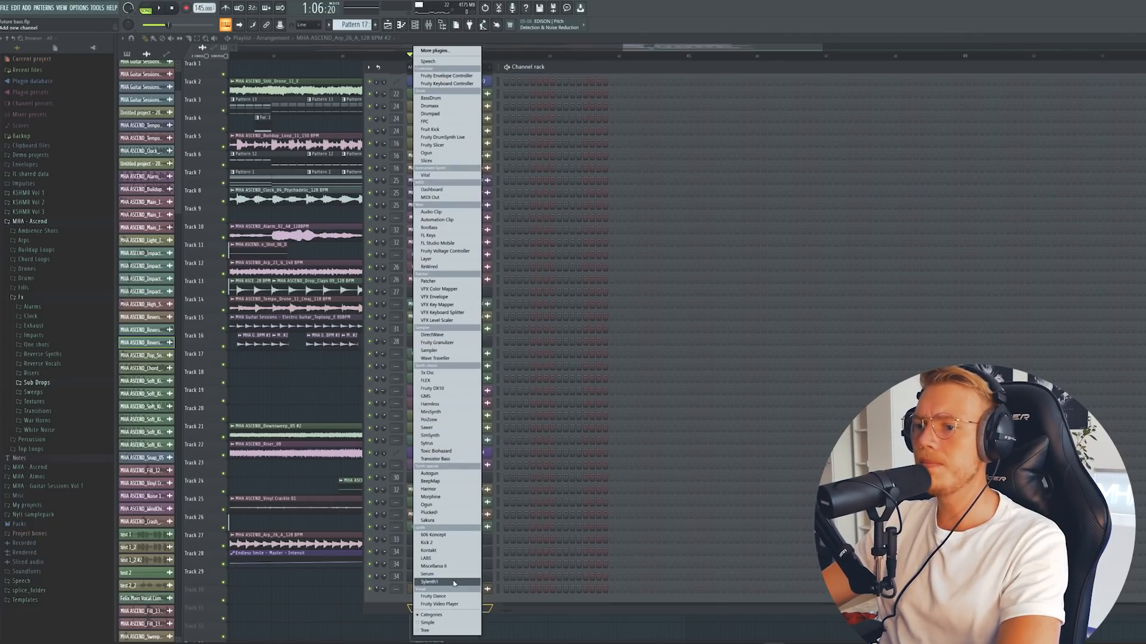
left_click(429, 381)
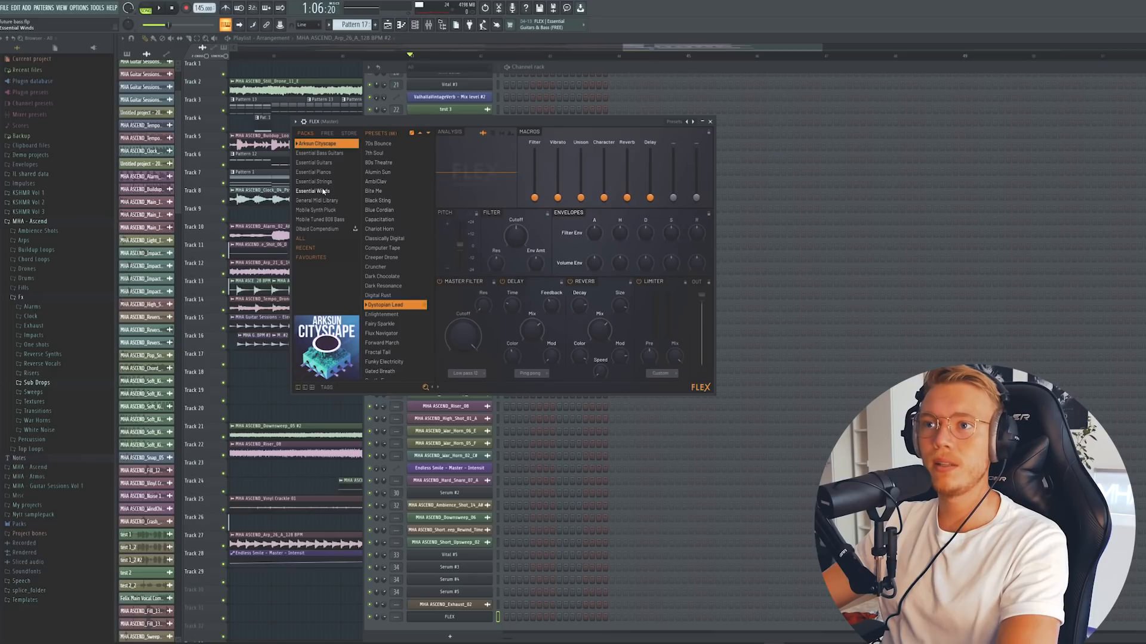
Load a guitar preset from the Essential Guitars pack in FLEX for Pattern 17.
left_click(322, 162)
scroll(386, 281, "down", 7)
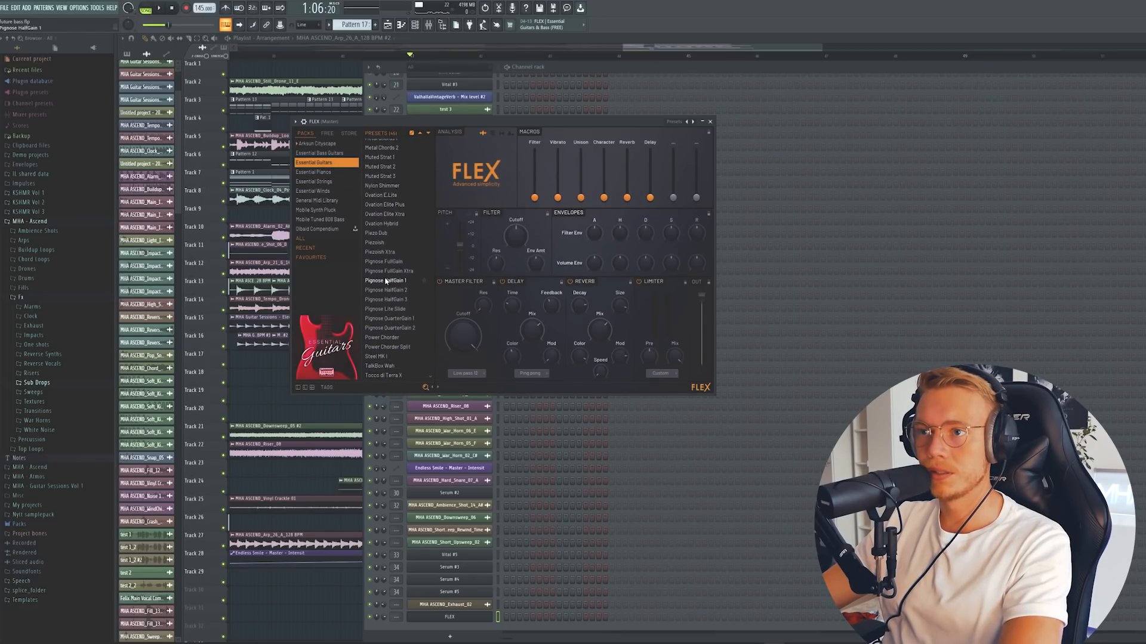
left_click(385, 365)
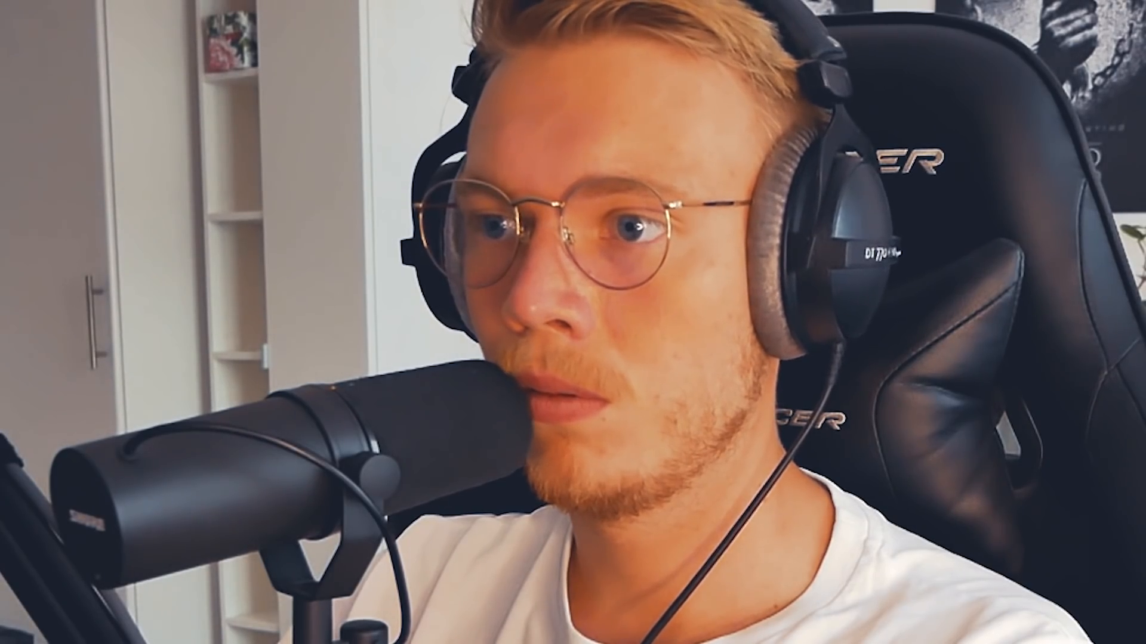
scroll(416, 155, "up", 2)
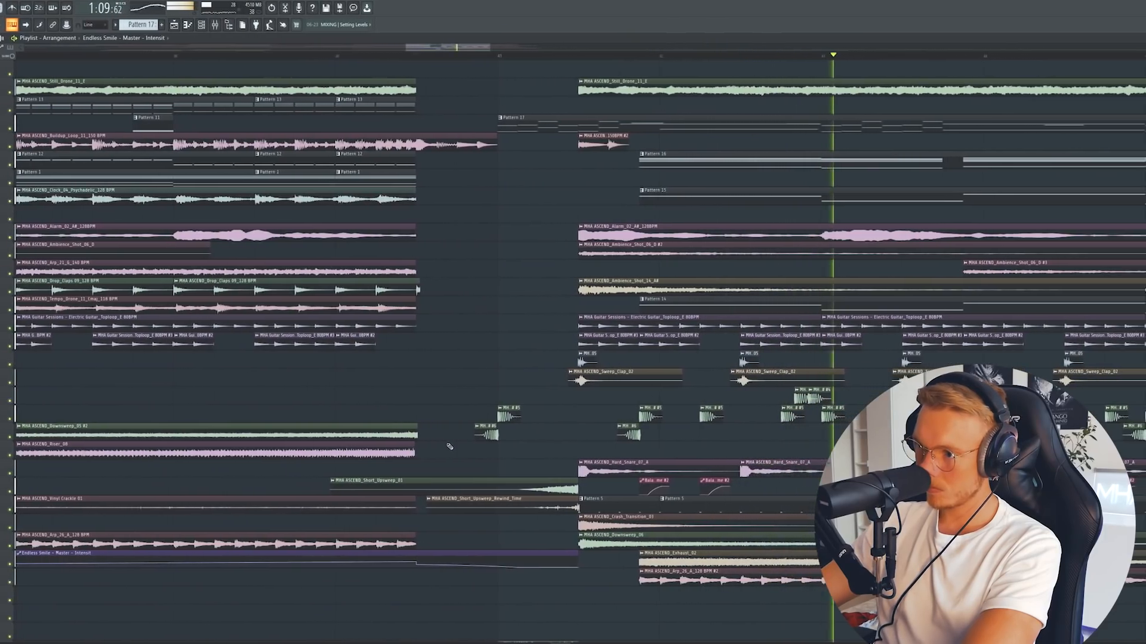
Replace the Pattern 17 melody clips on Track 4 with a separate Pattern 18 starting at bar 41.
key("F9")
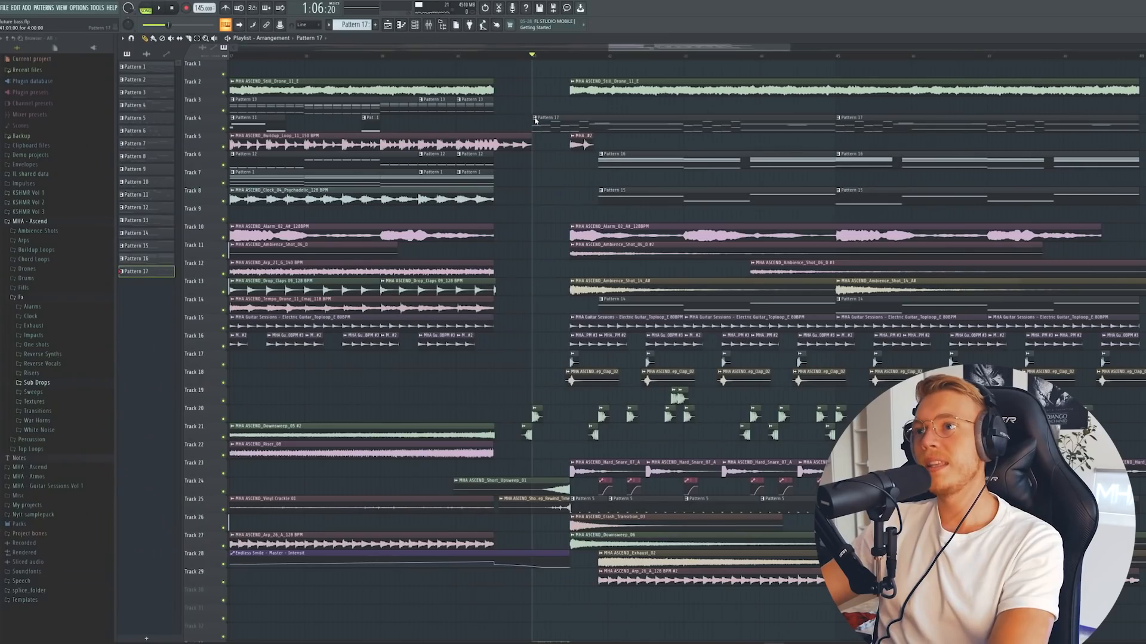
right_click(383, 121)
left_click(594, 176)
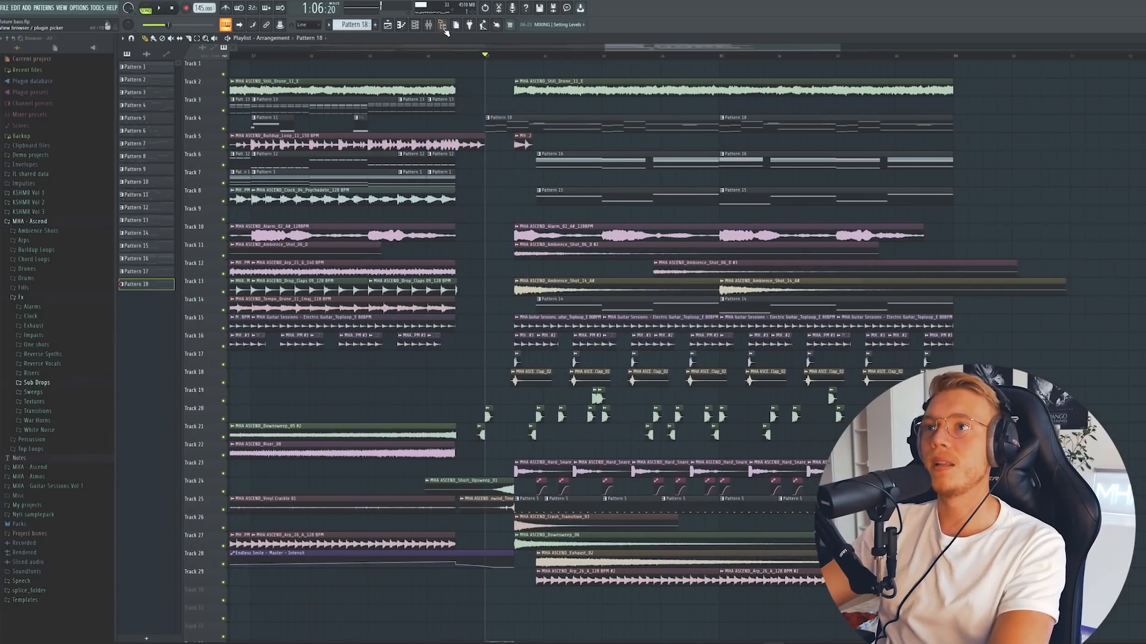
left_click(428, 25)
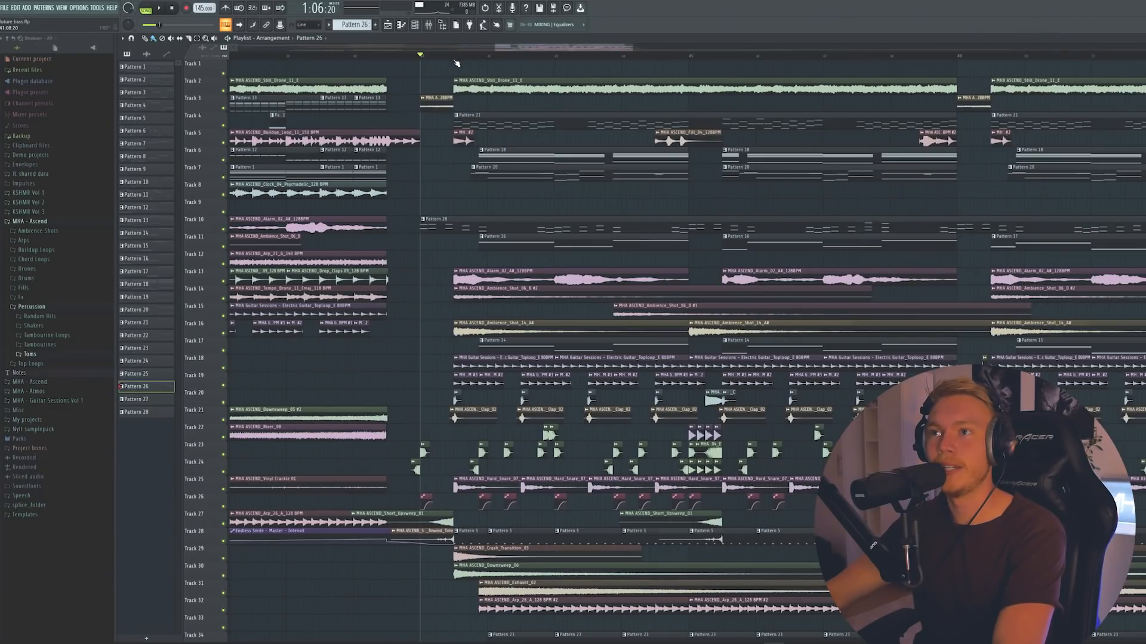
Solo Track 4 and play back Pattern 21's Dark Star Metal Feedback melody in the piano roll.
right_click(224, 126)
double_click(472, 116)
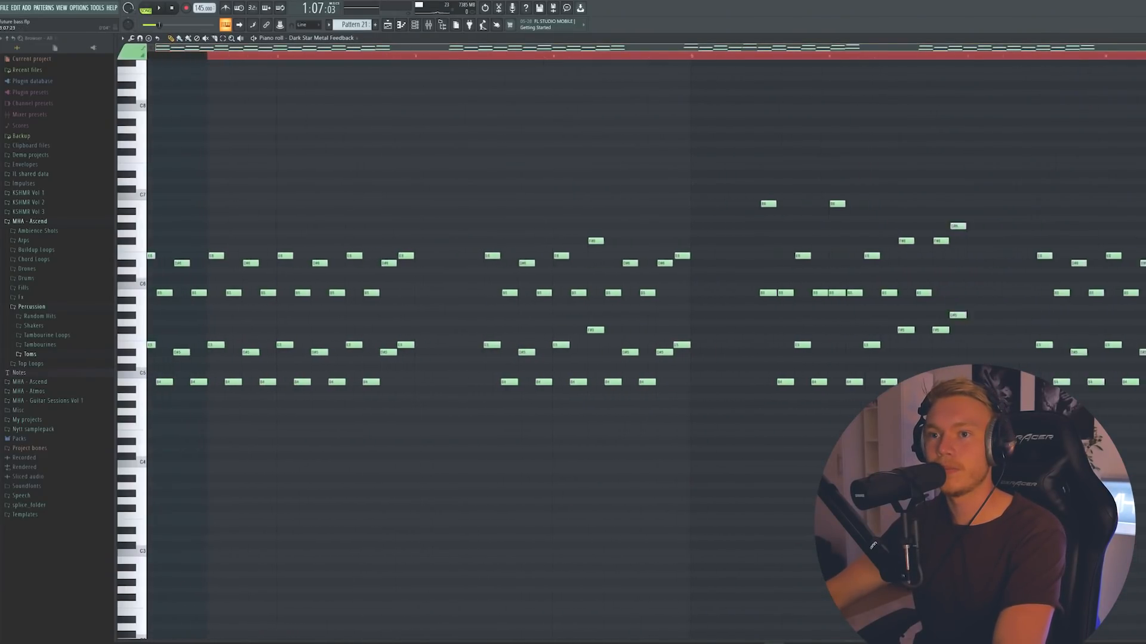
key("space")
scroll(960, 244, "up", 1)
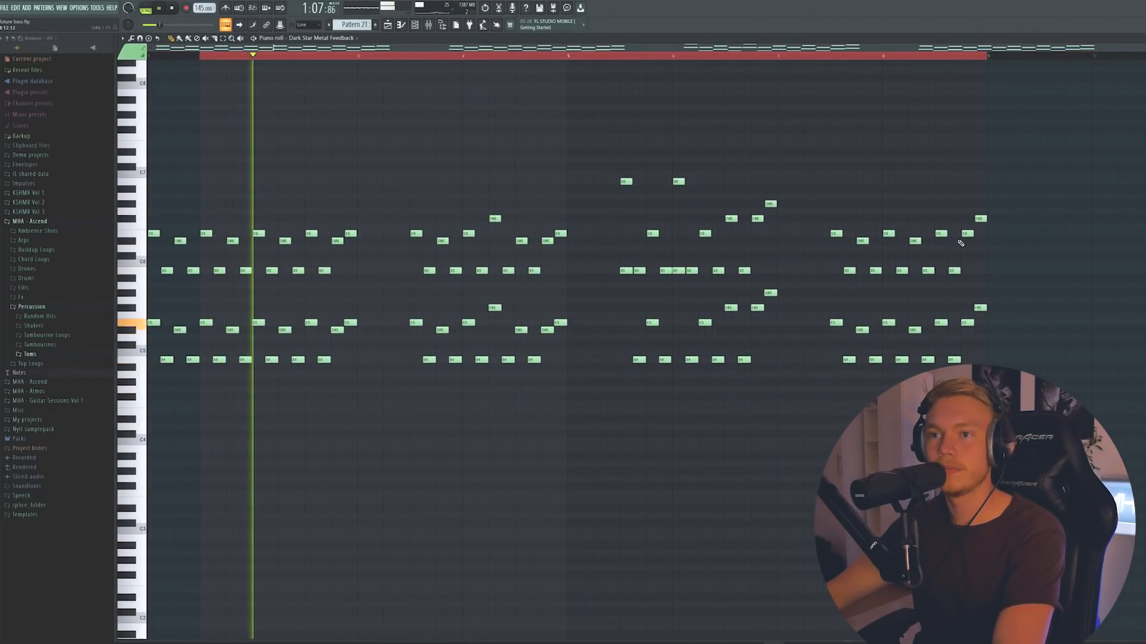
key("space")
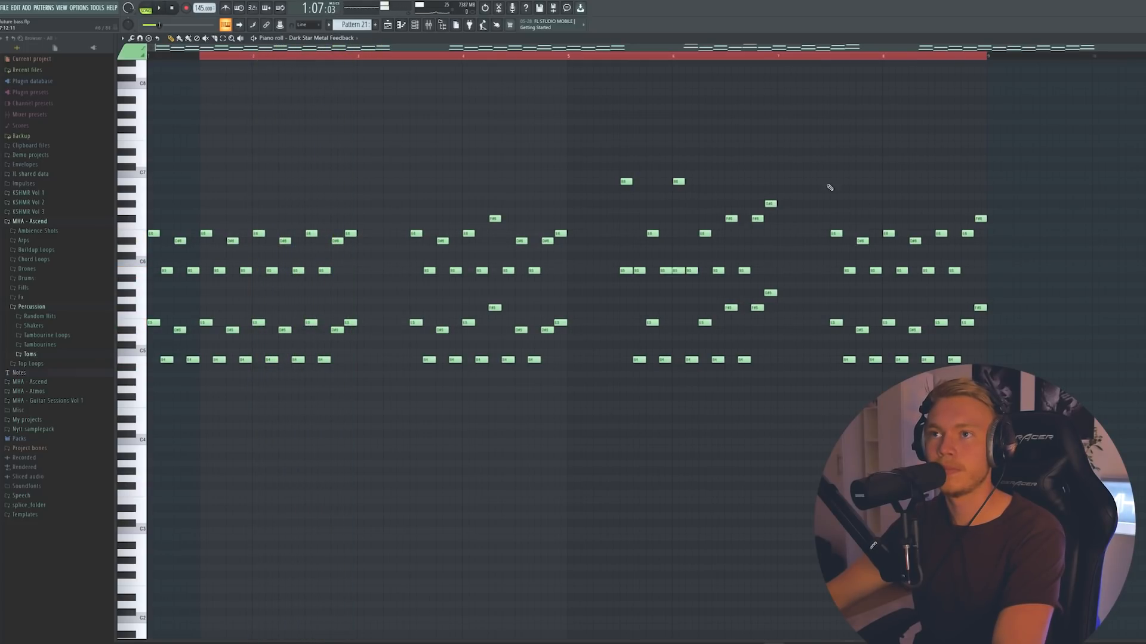
Look over the mixer channels and play back the drop in the playlist with the Track 4 melody.
left_click(429, 24)
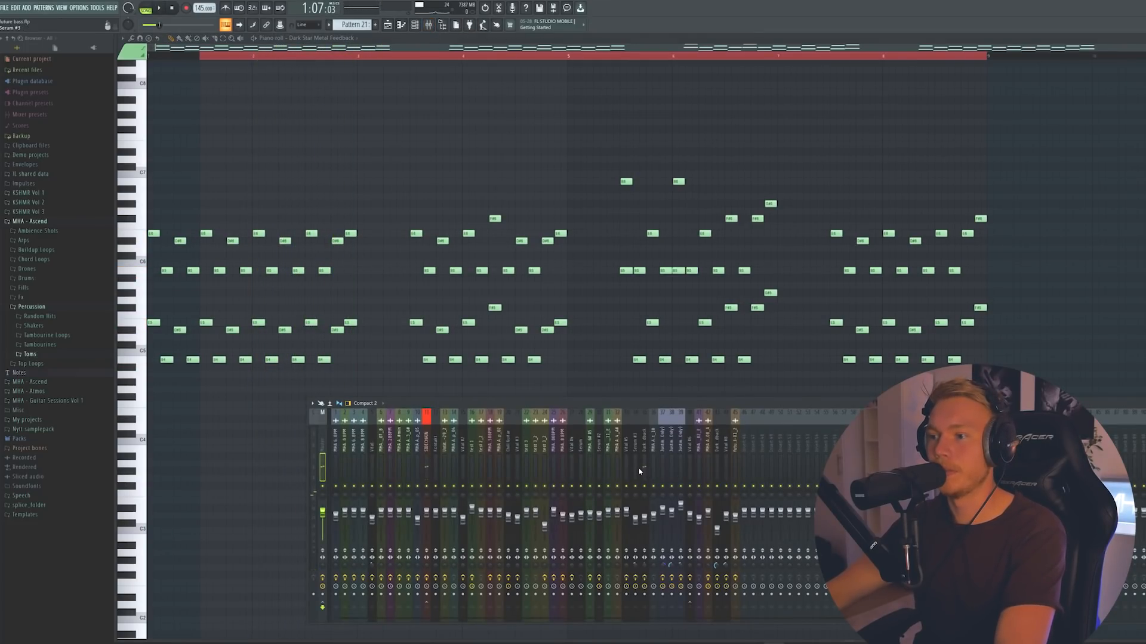
key("F5")
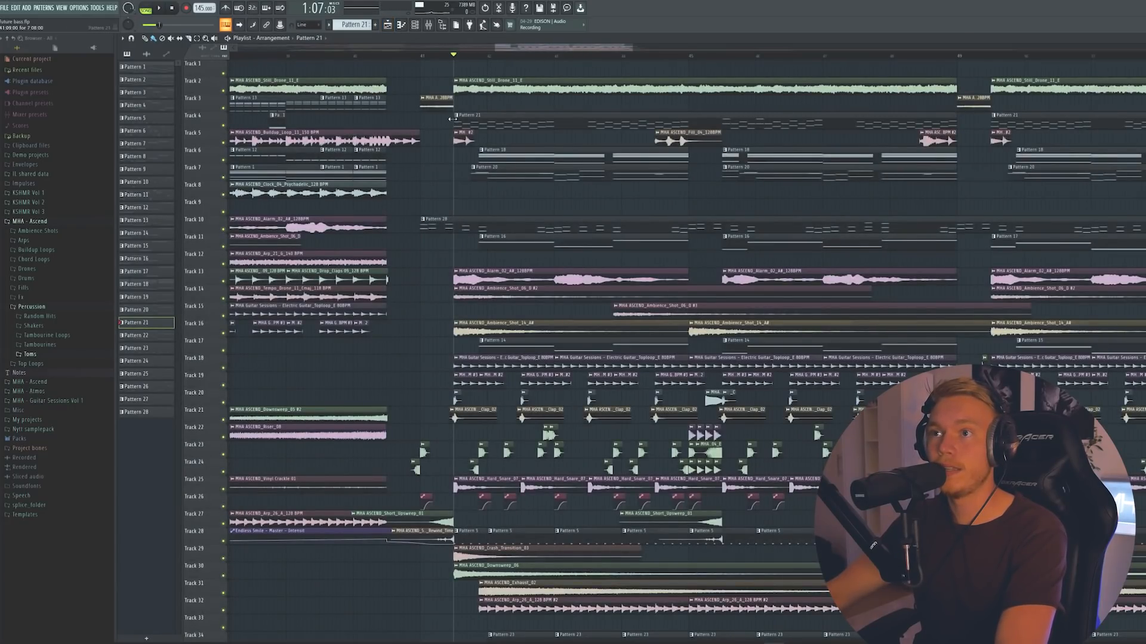
key("space")
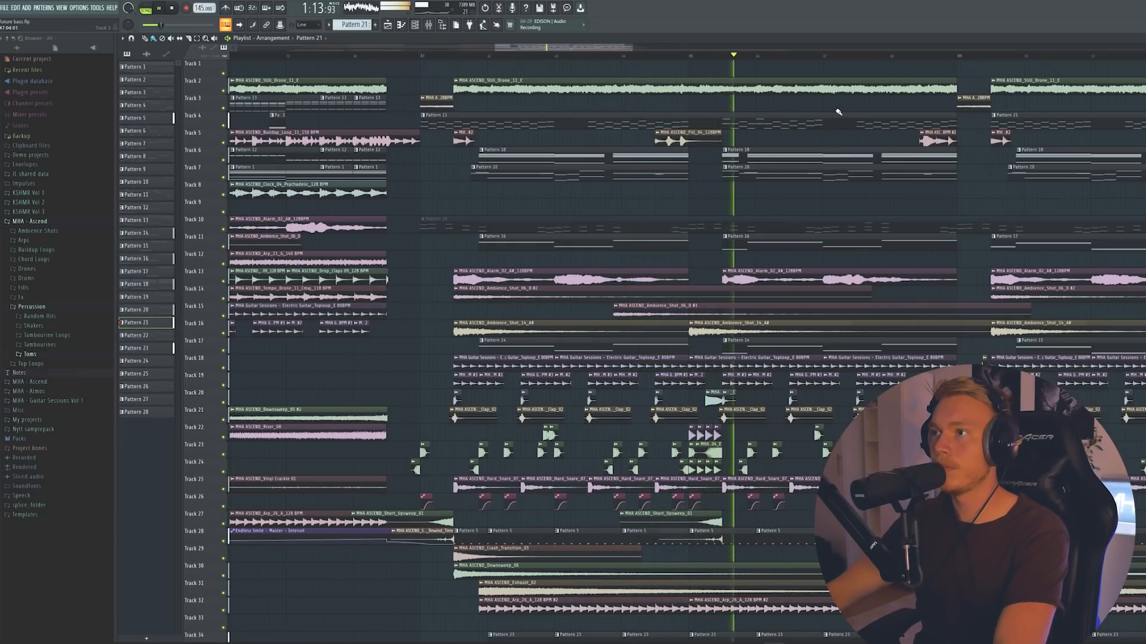
key("space")
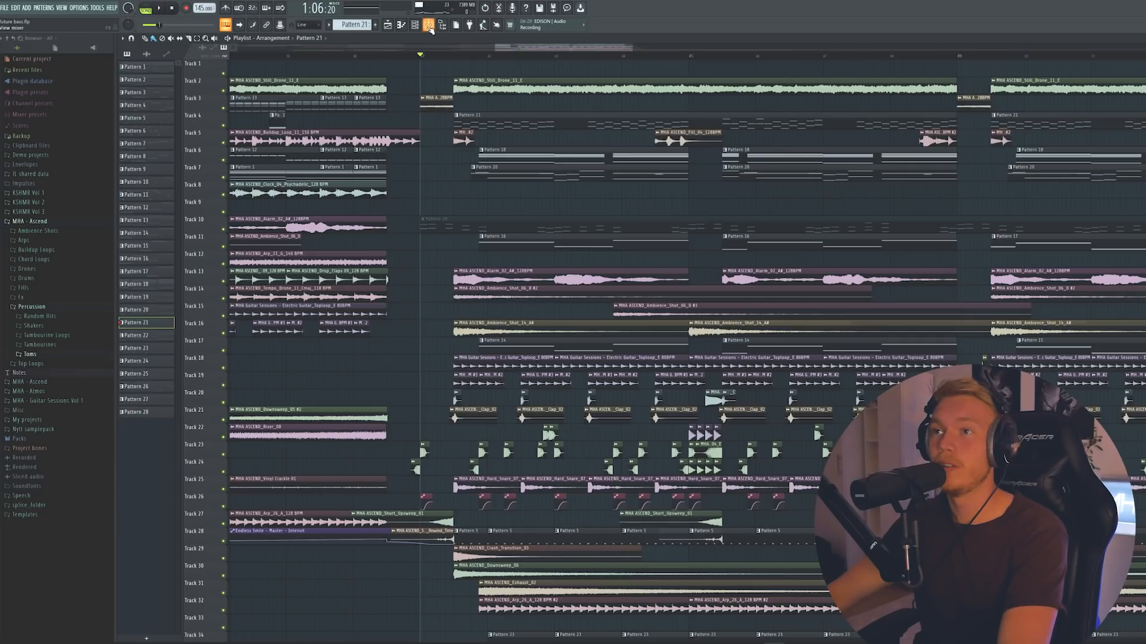
Solo Track 10 to listen to its melody pattern from bar 41, and restore all the other tracks.
left_click(430, 27)
key("F9")
right_click(226, 230)
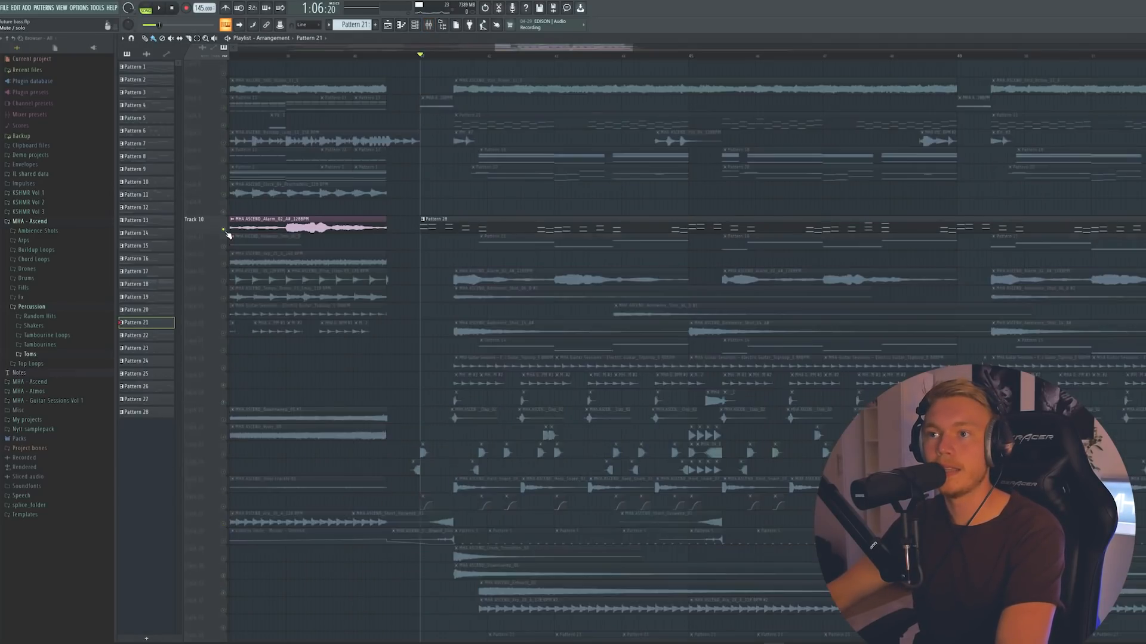
key("space")
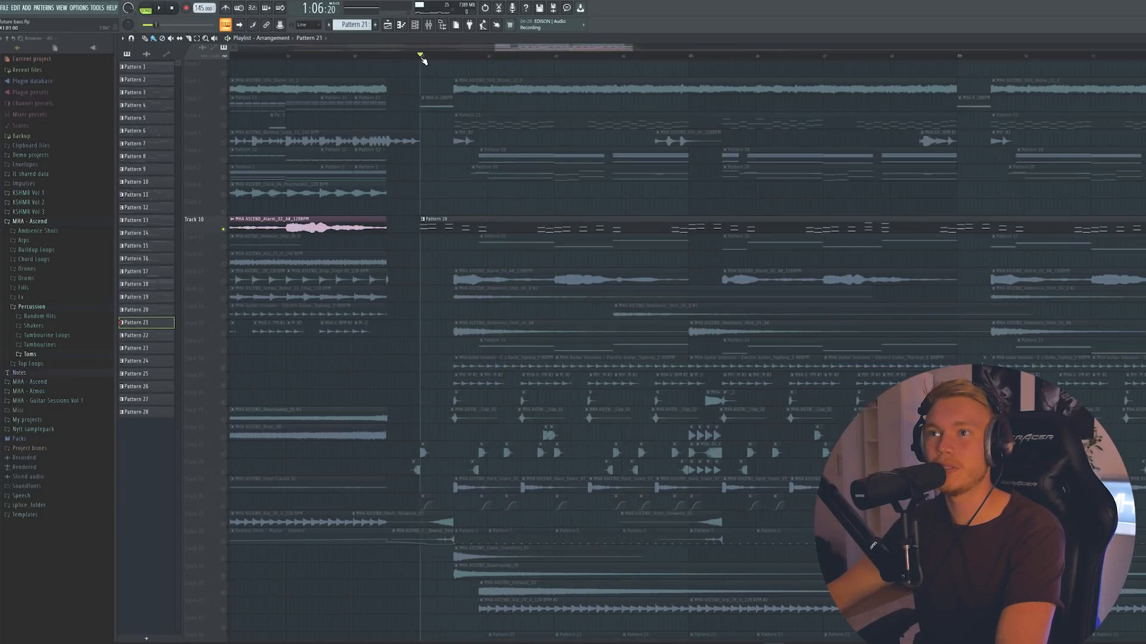
right_click(226, 230)
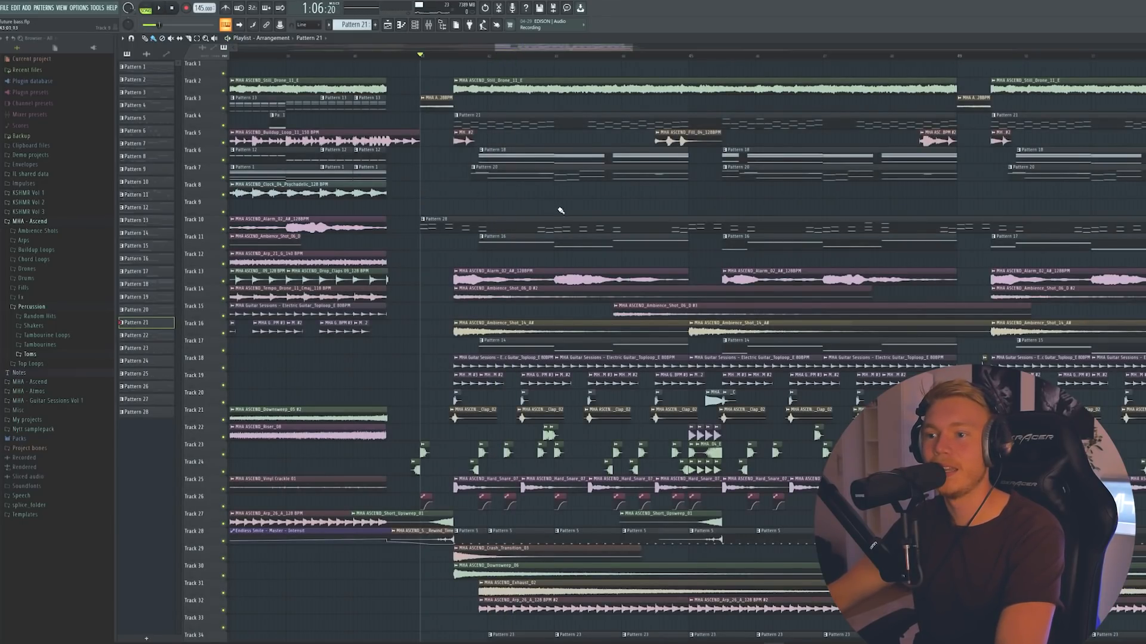
Play back the full drop from bar 41 with all tracks active.
key("space")
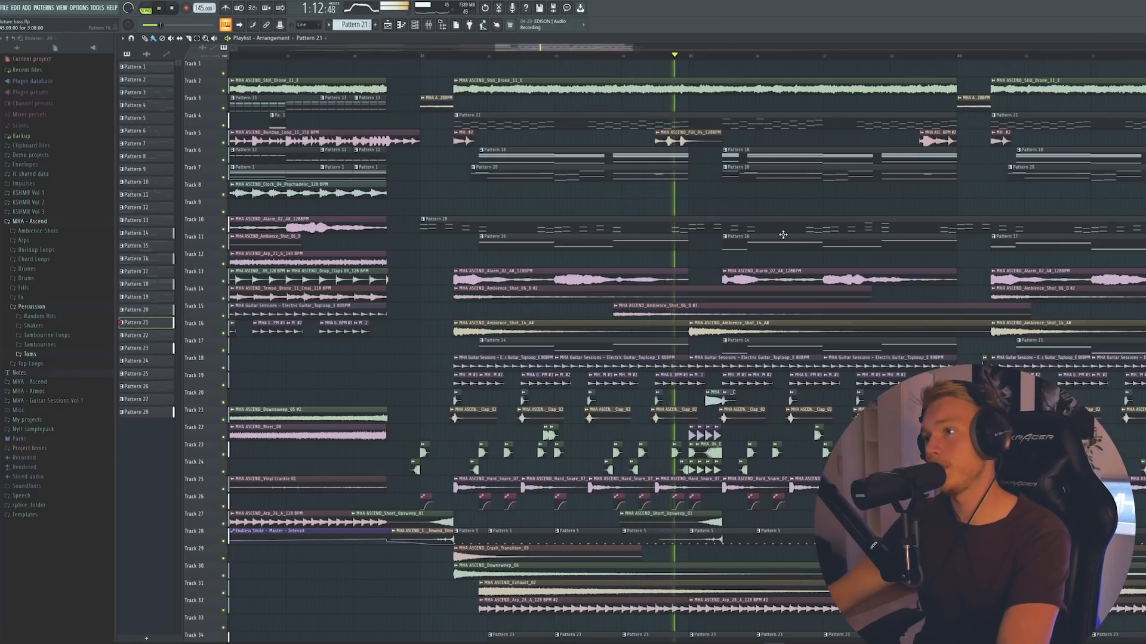
key("space")
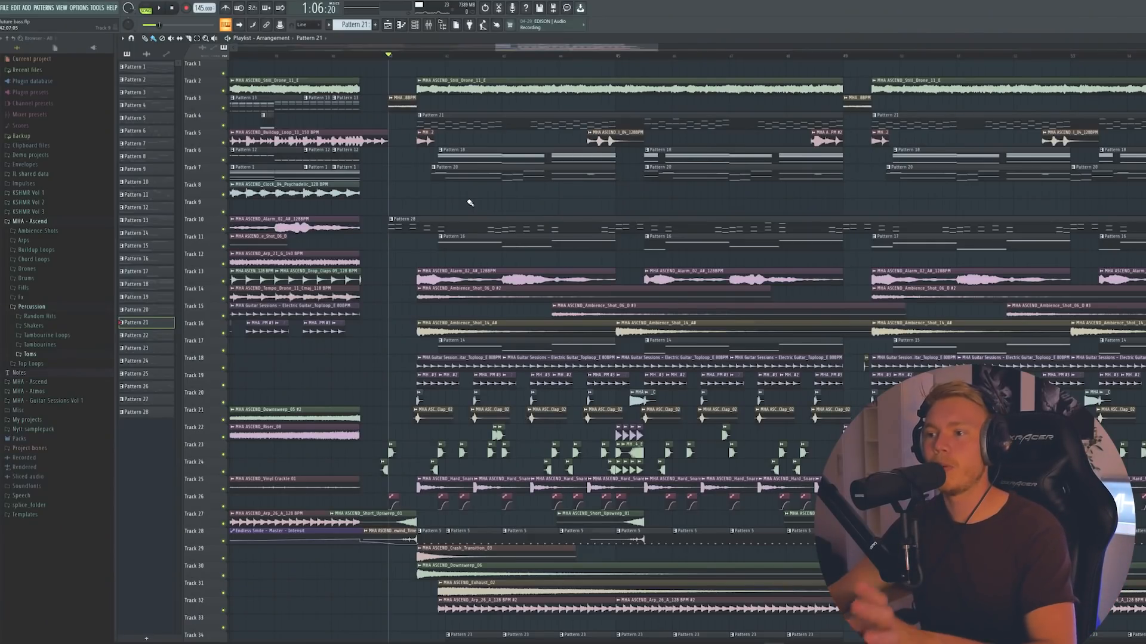
scroll(470, 203, "down", 2)
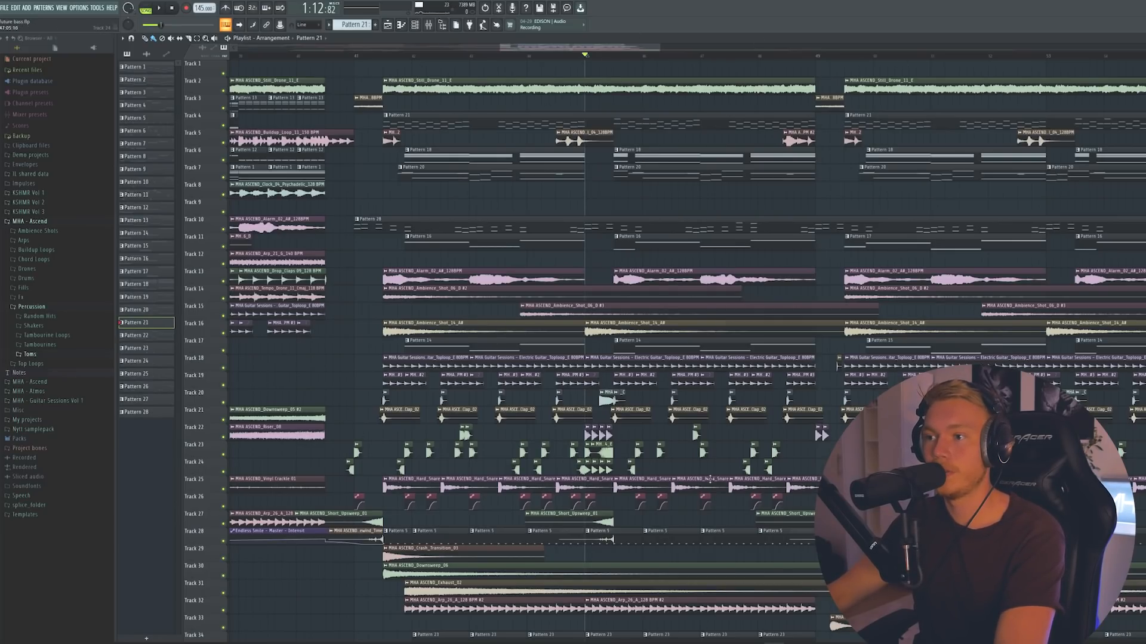
Solo tracks 20, 22, 23 and 24 and play back the drum fill in the first half of the drop.
right_click(225, 438)
left_click(226, 456)
key("space")
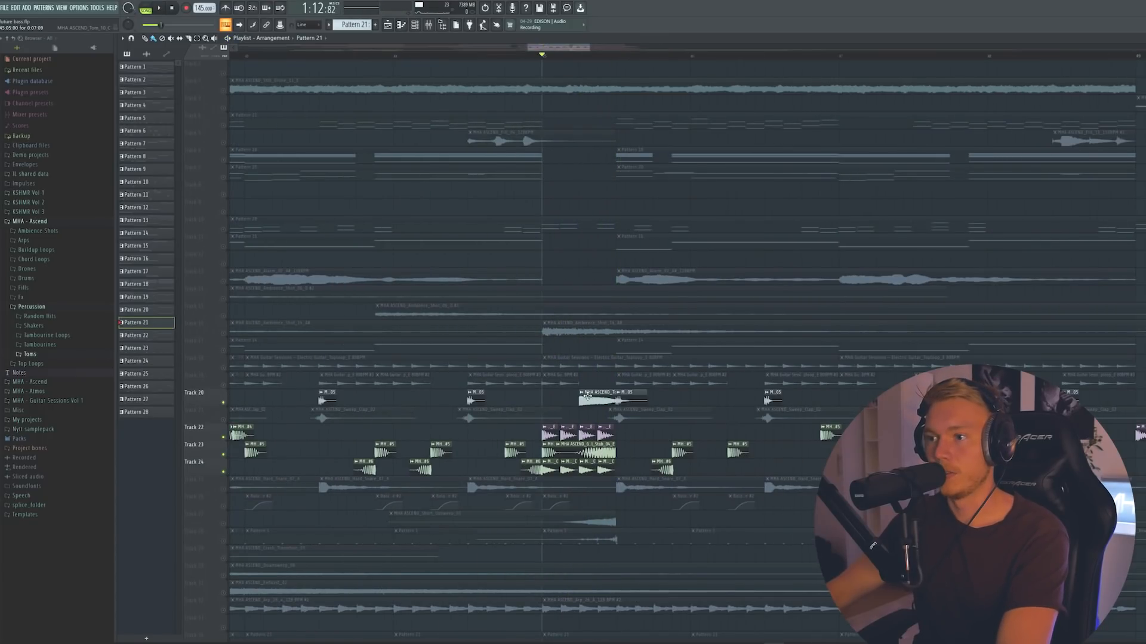
Solo Track 22, enable the snare, clap, upsweep and reverse transition tracks with it, and play back the fill between the drop's halves.
scroll(588, 395, "down", 2)
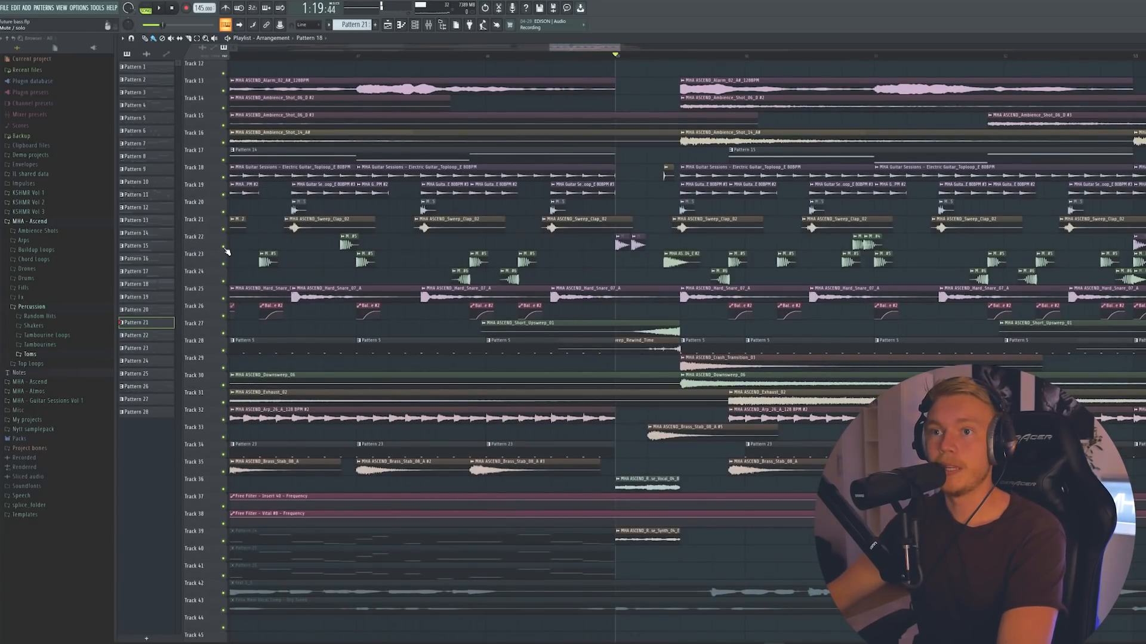
right_click(225, 247)
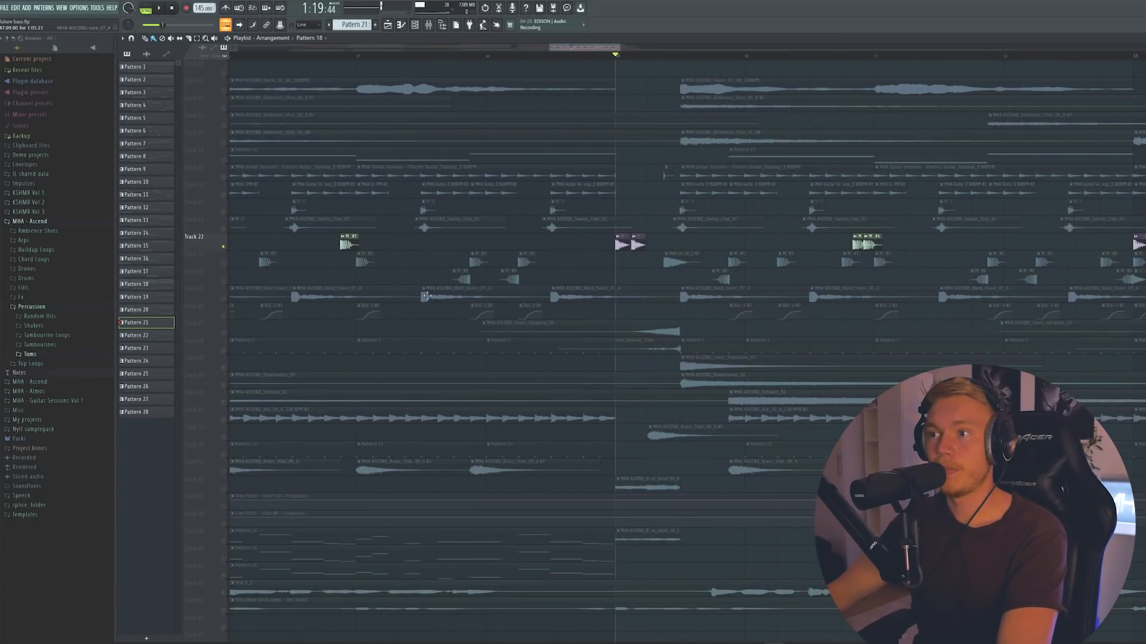
left_click(223, 333)
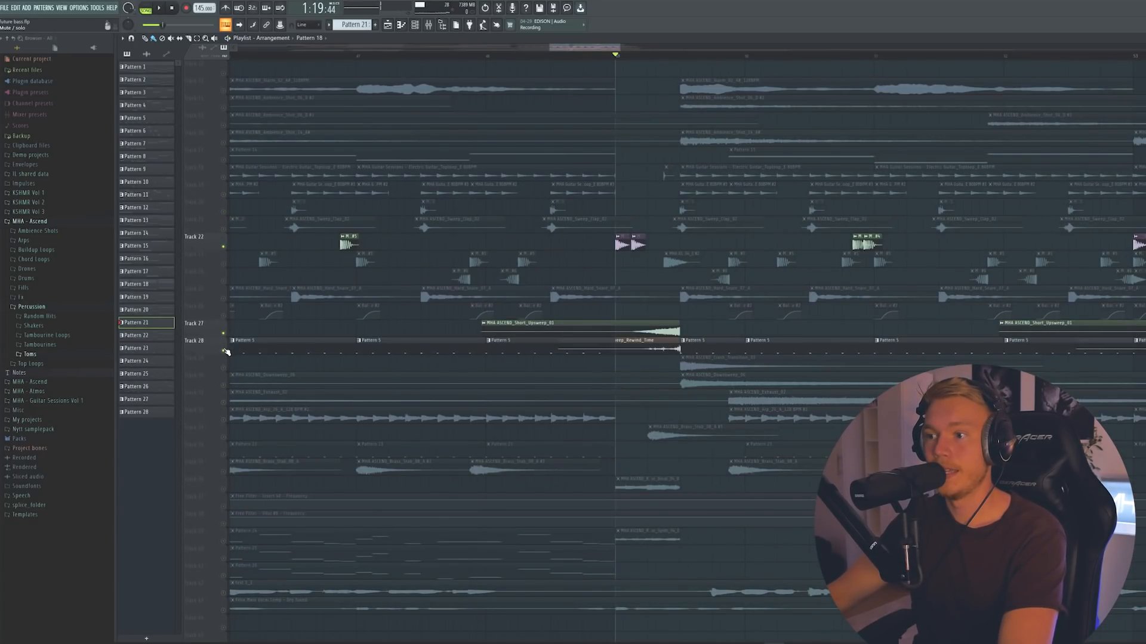
key("space")
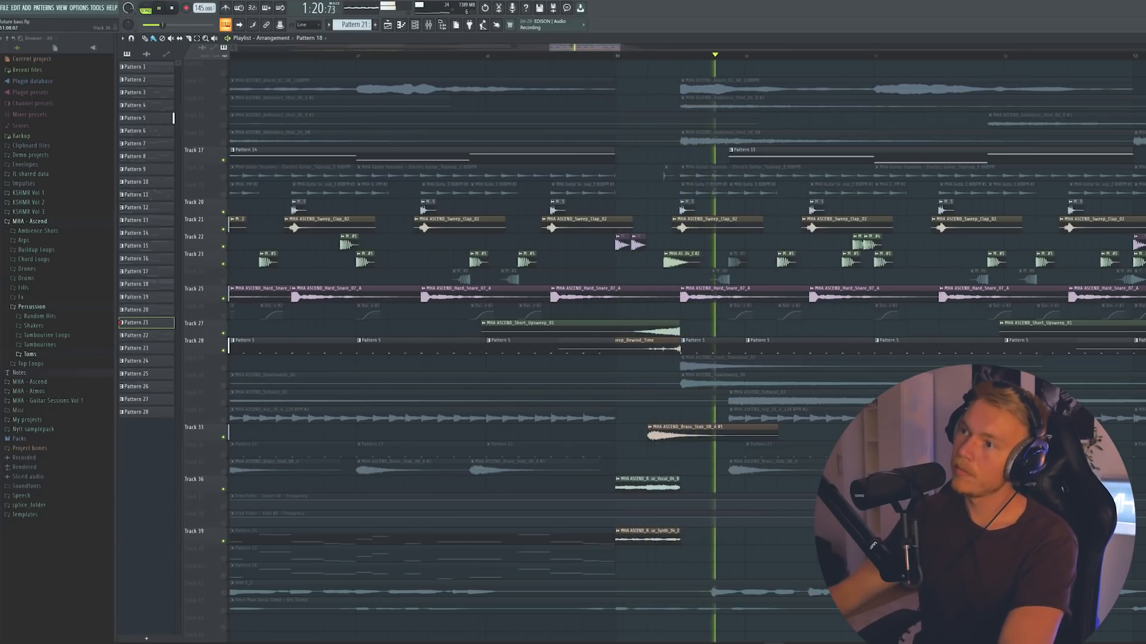
key("space")
Examine the four long notes of Pattern 17's Vital part in the piano roll.
scroll(656, 365, "down", 2)
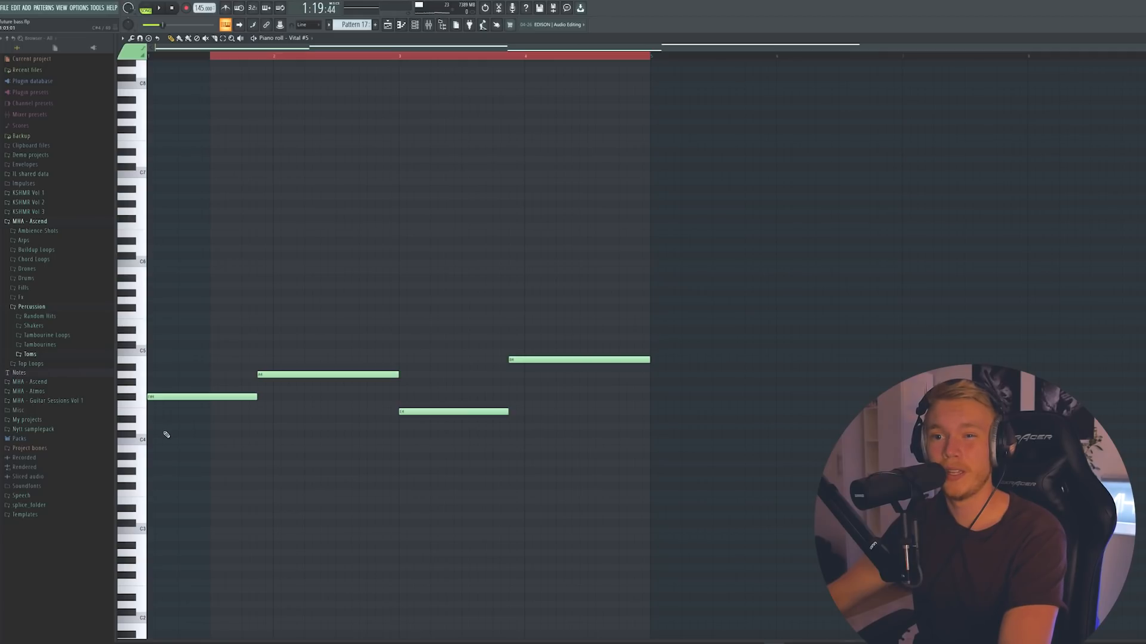
left_click(167, 434)
right_click(178, 435)
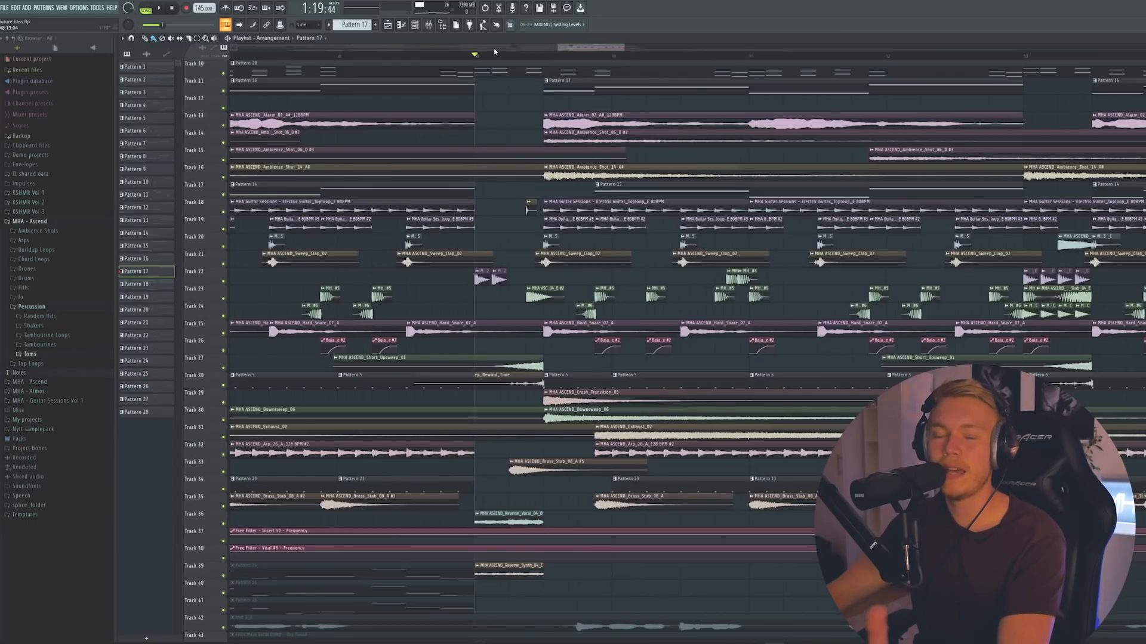
Solo Track 22 to examine its two fill hits, and solo Track 35 to play back its brass stabs.
scroll(494, 52, "up", 3)
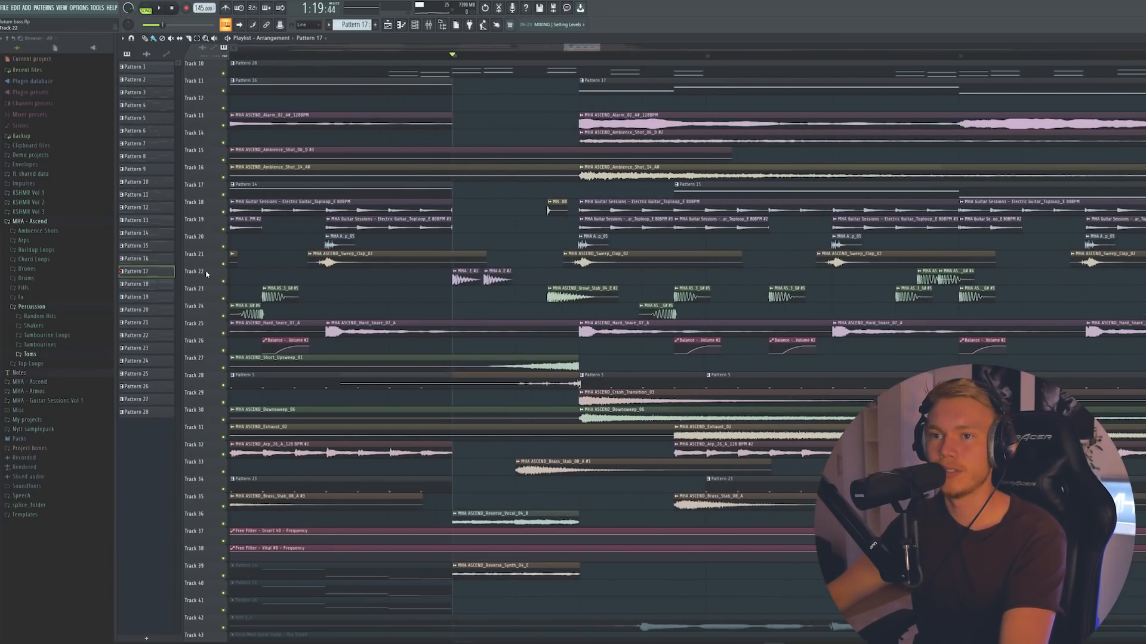
right_click(225, 282)
scroll(450, 167, "up", 3)
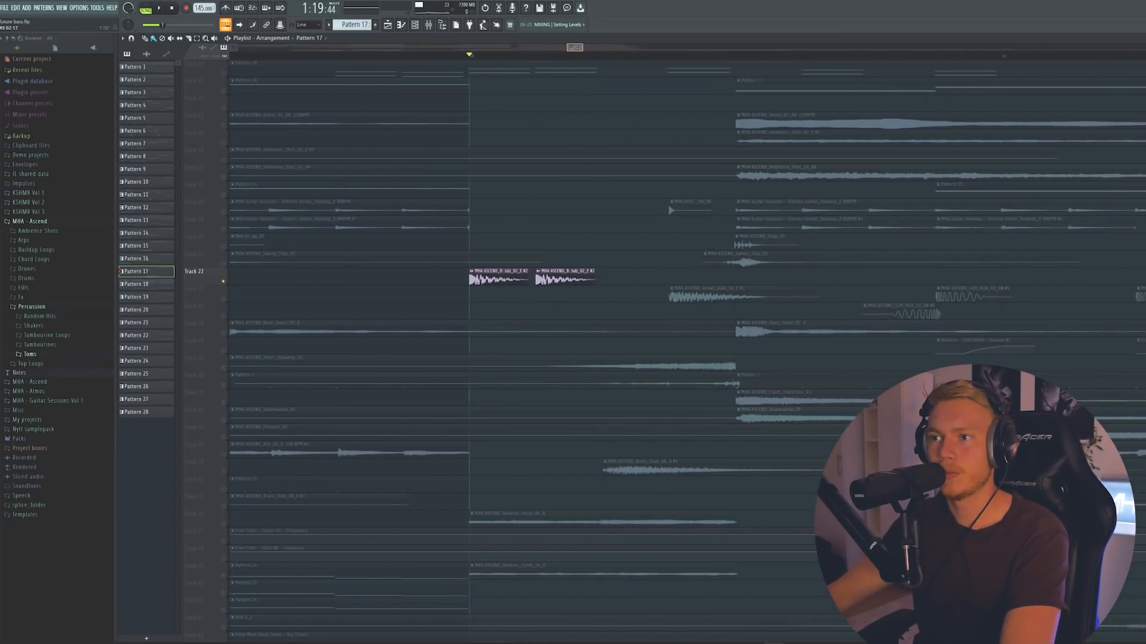
scroll(474, 53, "up", 2)
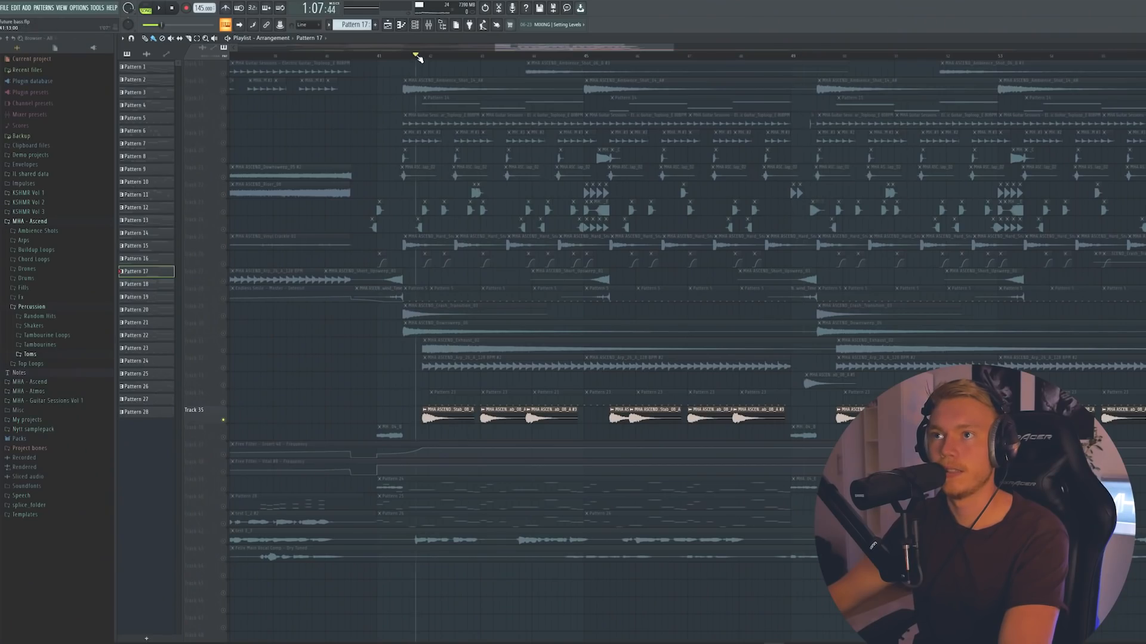
key("space")
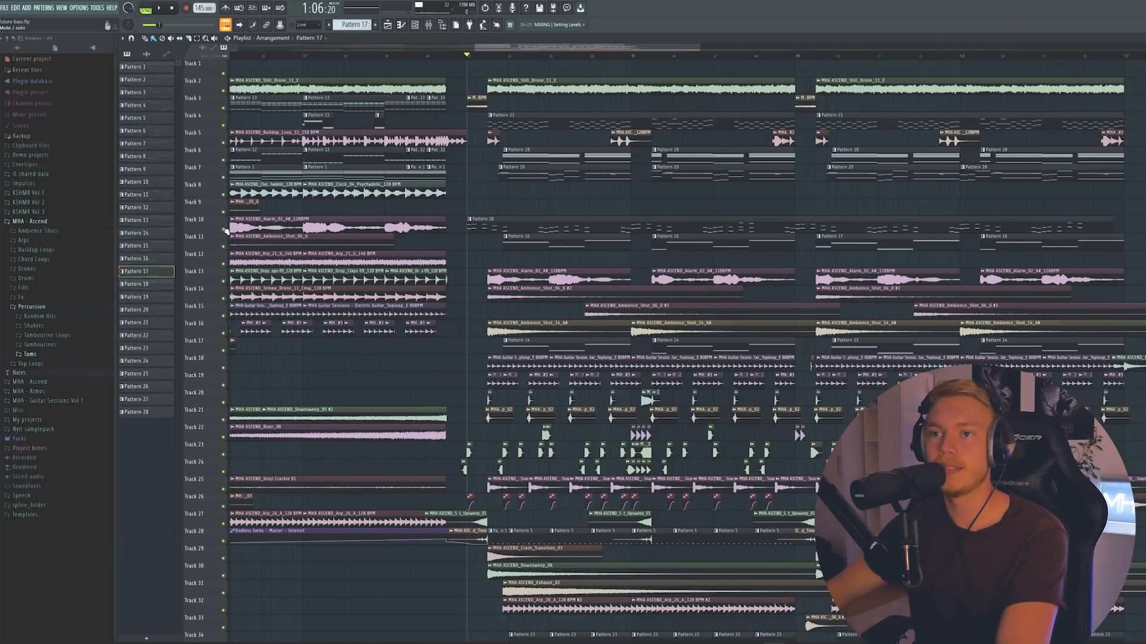
Play back the drop from its lead-in with all tracks active.
key("space")
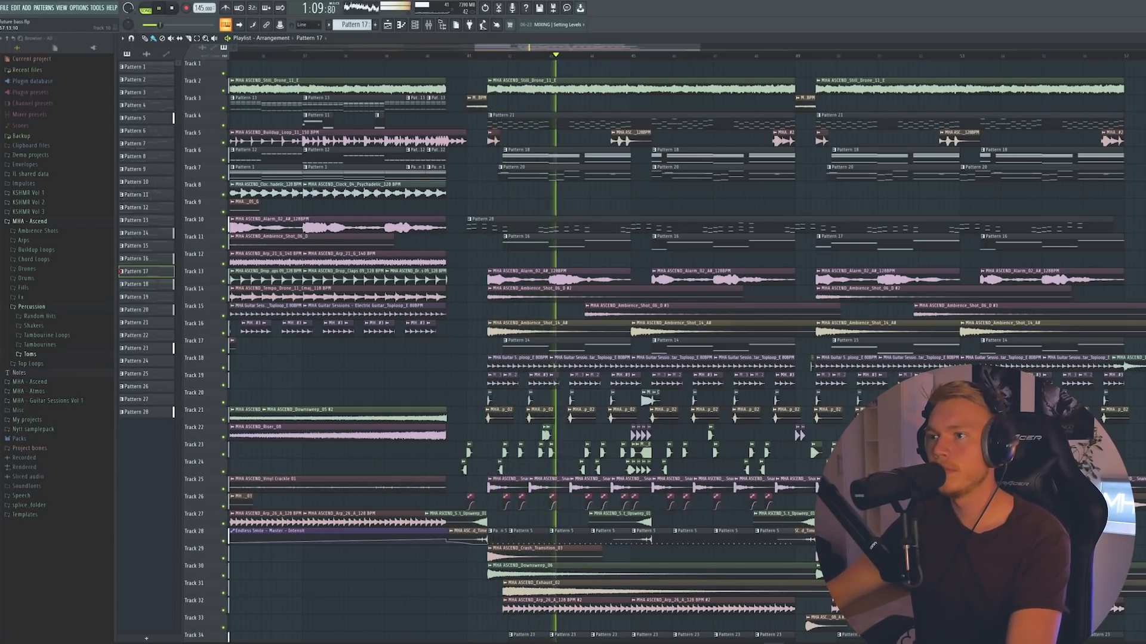
key("space")
key("space")
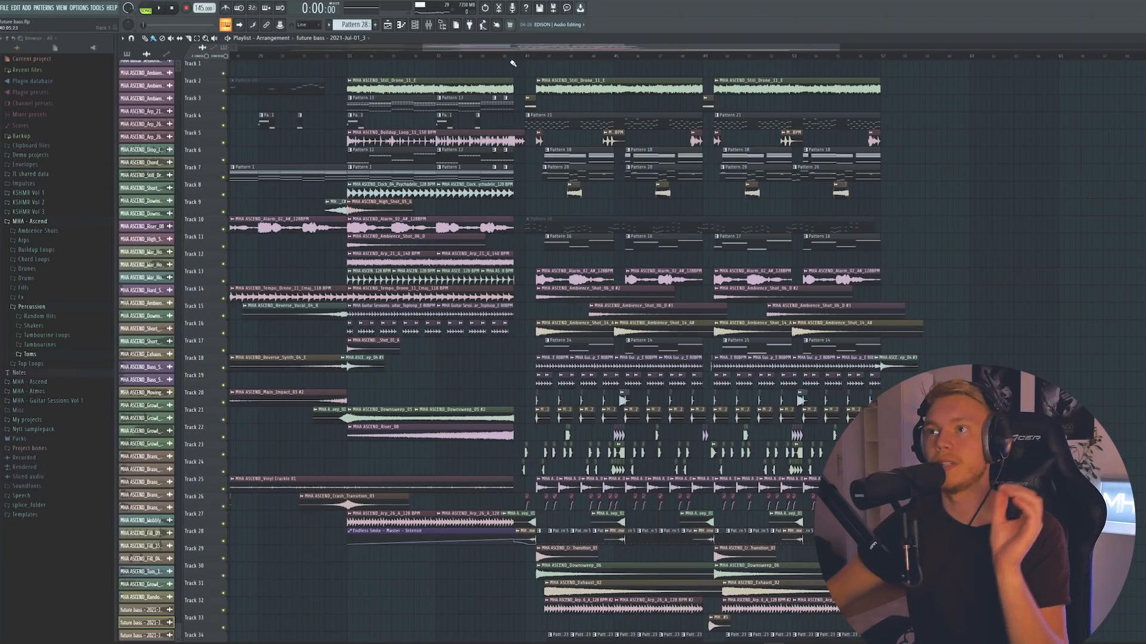
Look over the whole arrangement from the intro through both halves of the drop.
scroll(596, 346, "down", 5)
scroll(864, 401, "up", 8)
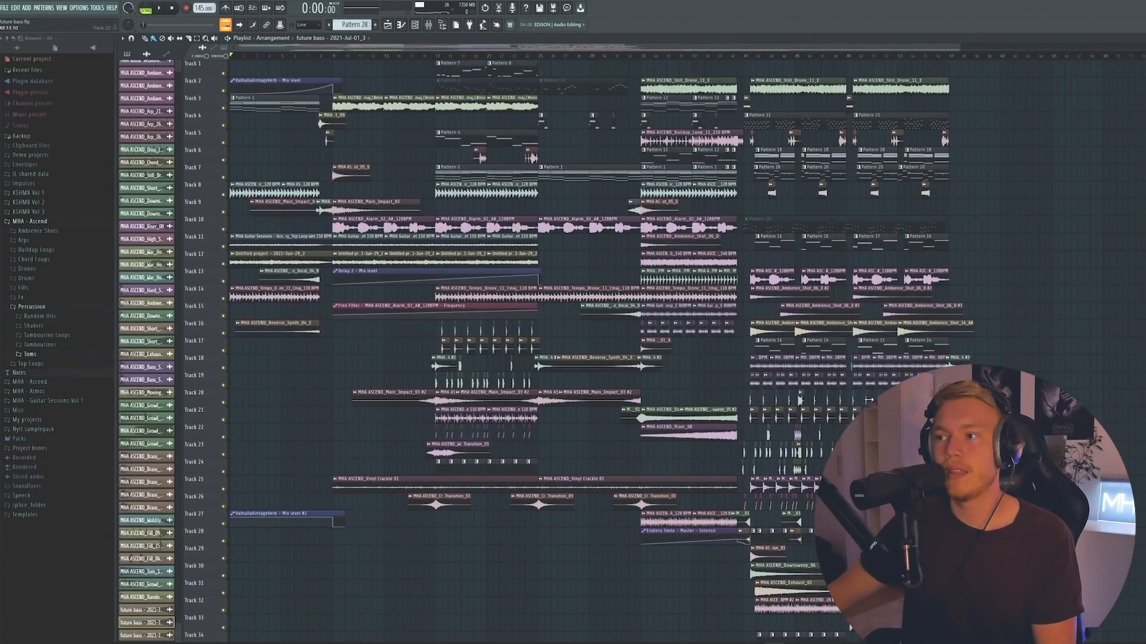